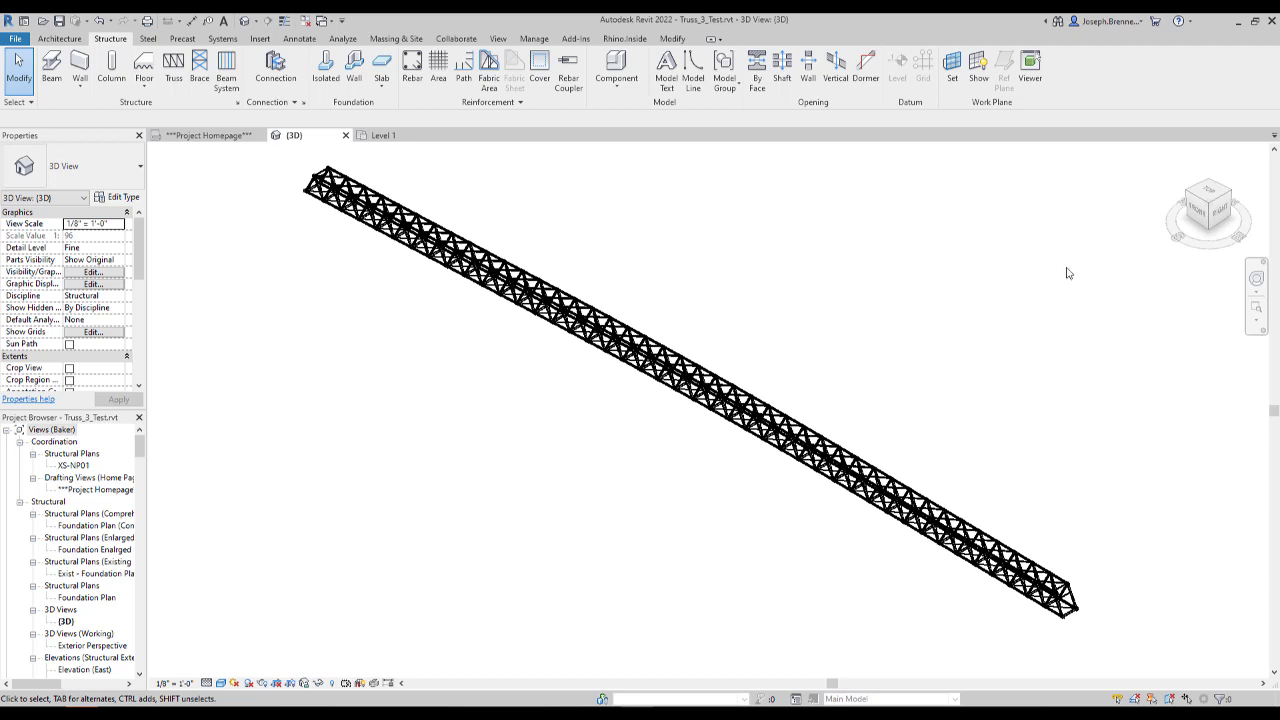
- View the full truss model from the front to examine its side profile and curvature
left_click(1200, 214)
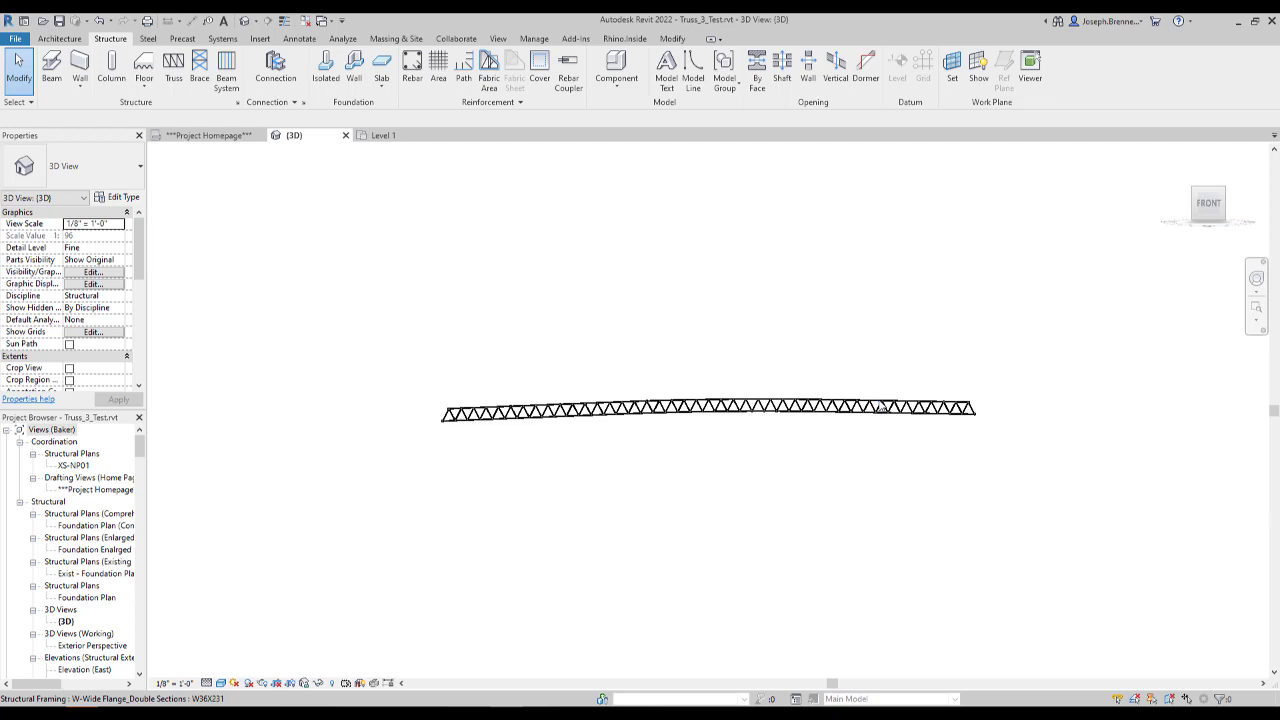
scroll(860, 408, "up", 2)
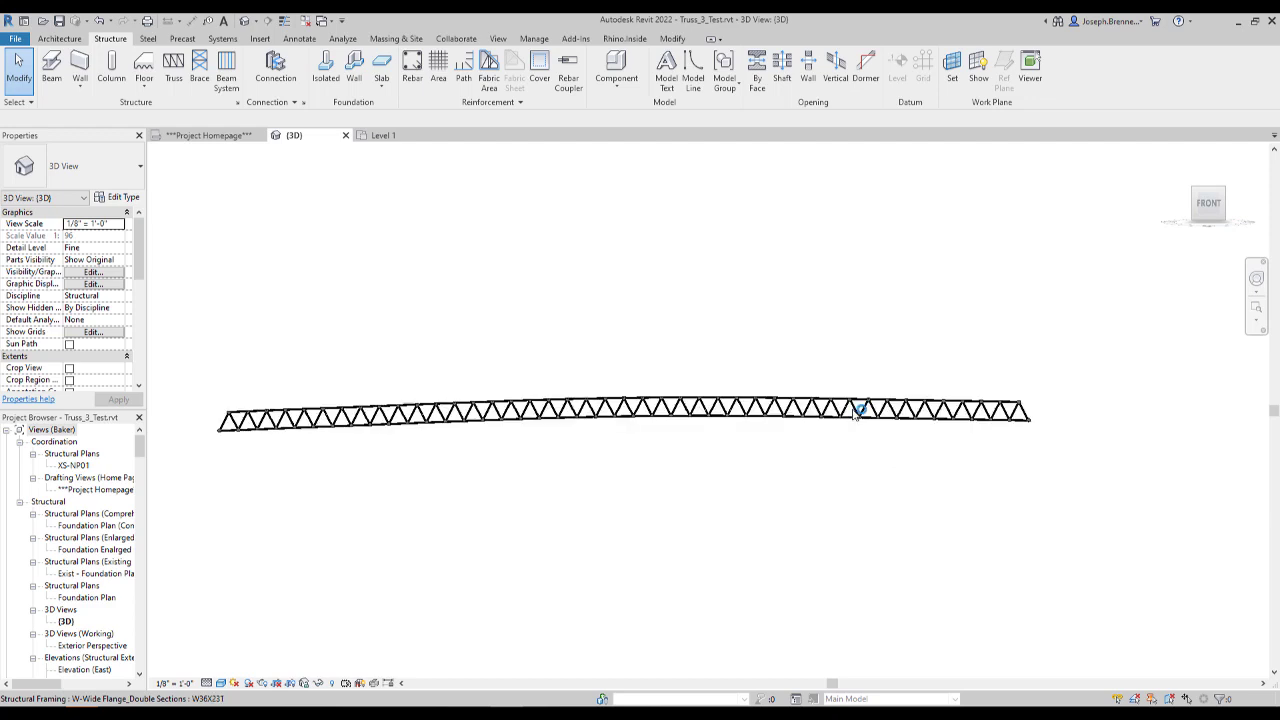
scroll(848, 395, "up", 1)
scroll(843, 390, "up", 1)
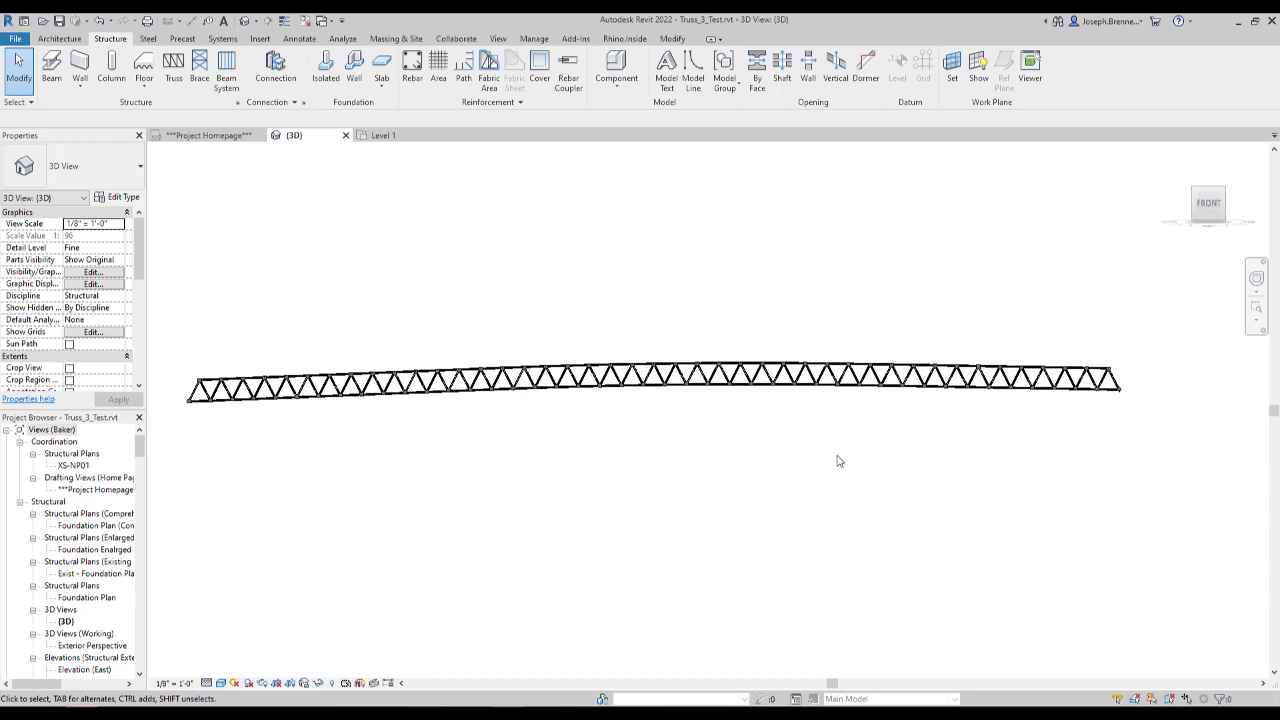
- Return to an isometric view and examine the truss's gusset plates, chords and bracing up close, finishing with the whole truss in view
left_click(1230, 198)
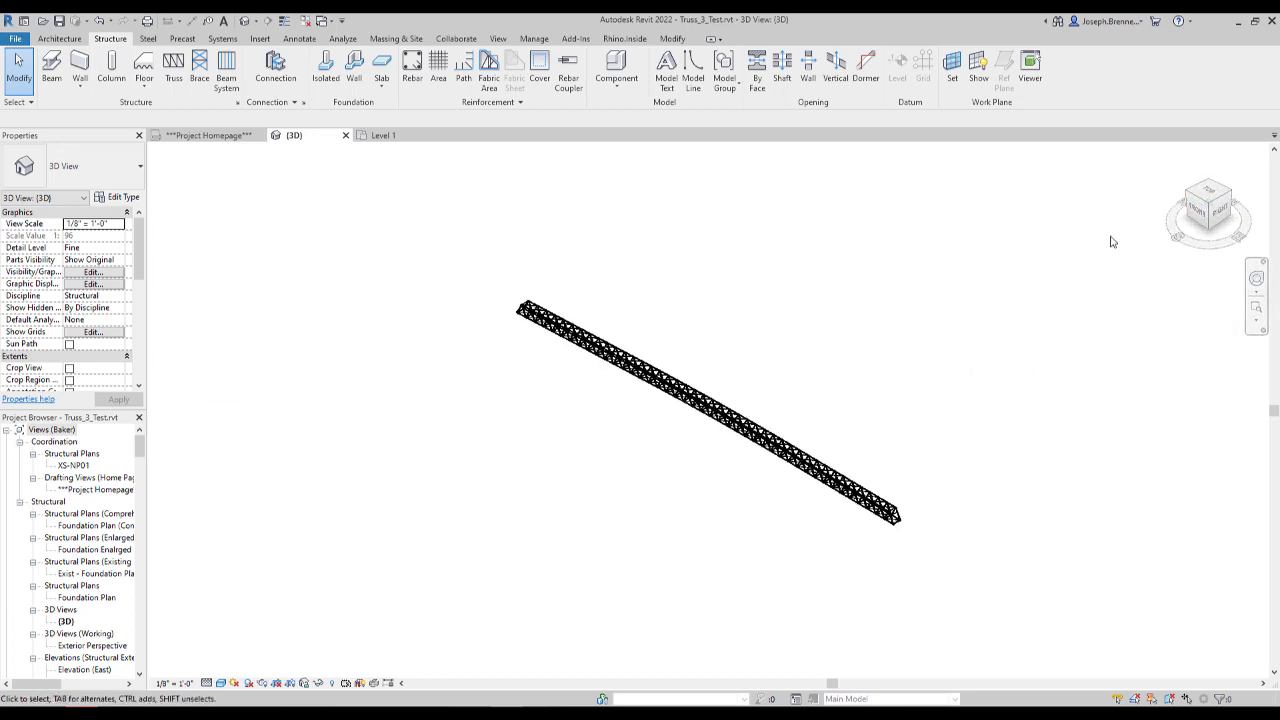
scroll(920, 540, "up", 5)
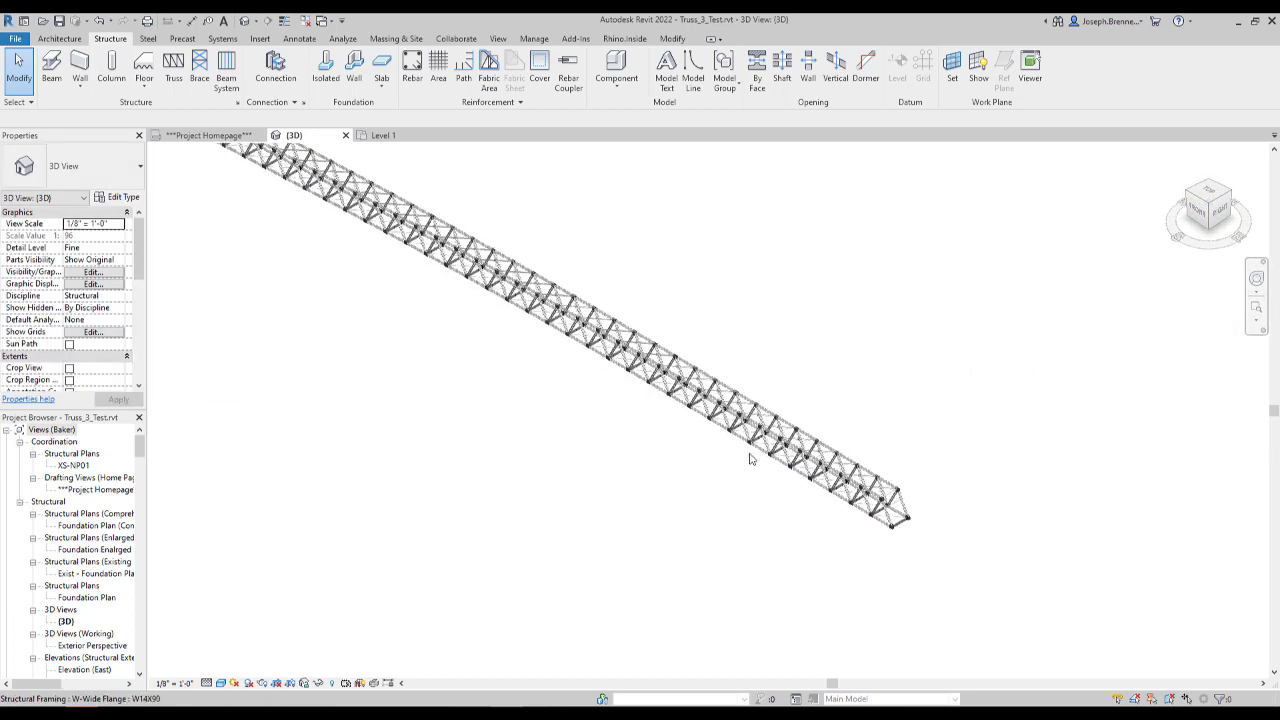
middle_click_drag(771, 479, 772, 479)
scroll(771, 479, "up", 8)
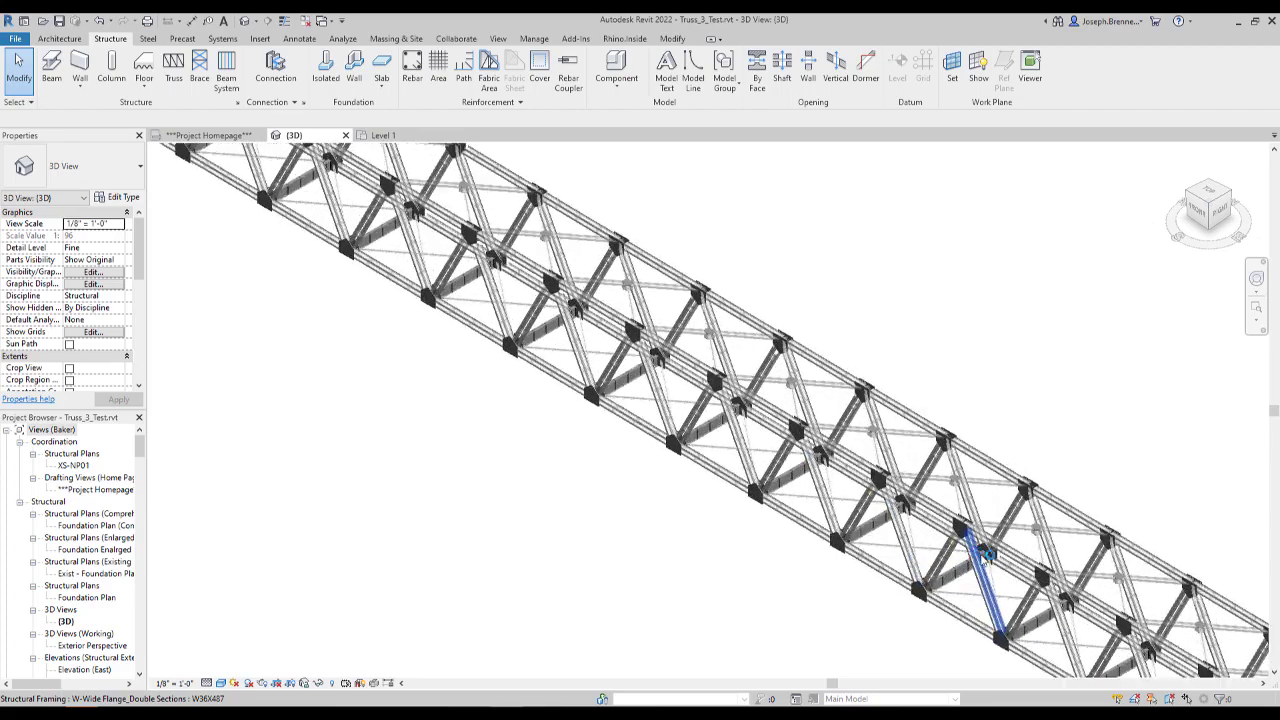
scroll(896, 510, "up", 6)
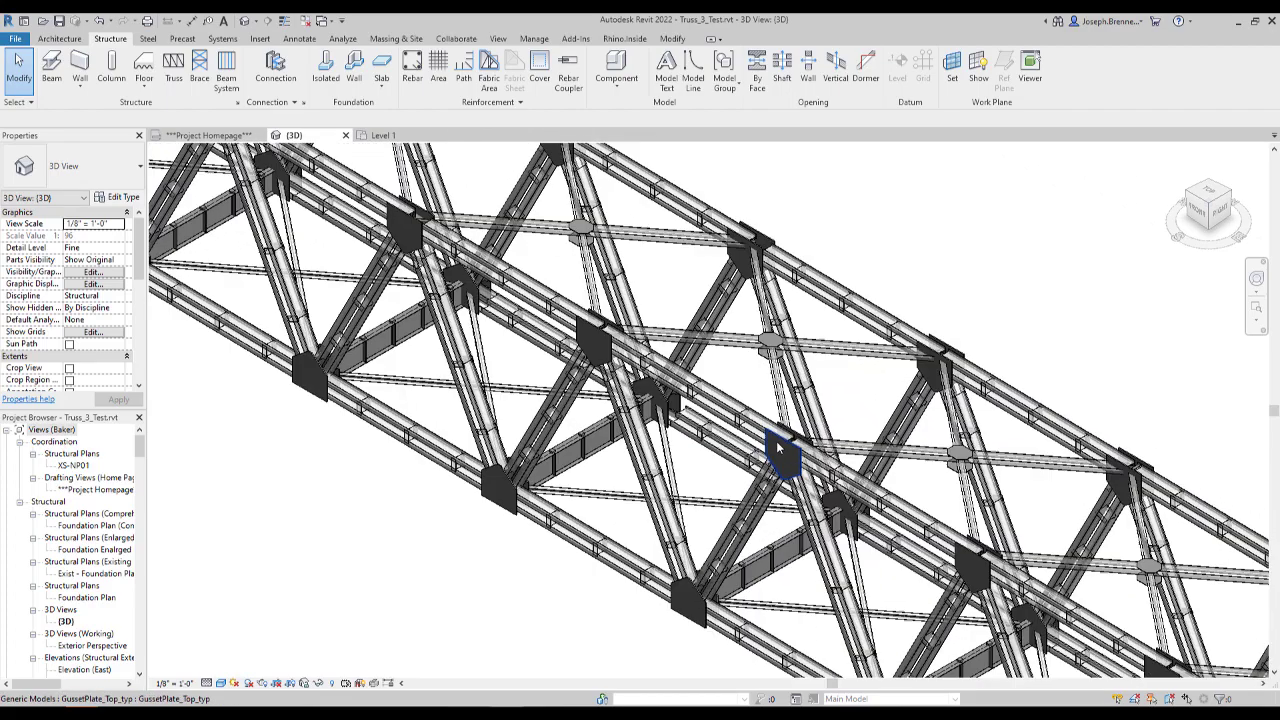
scroll(898, 482, "up", 6)
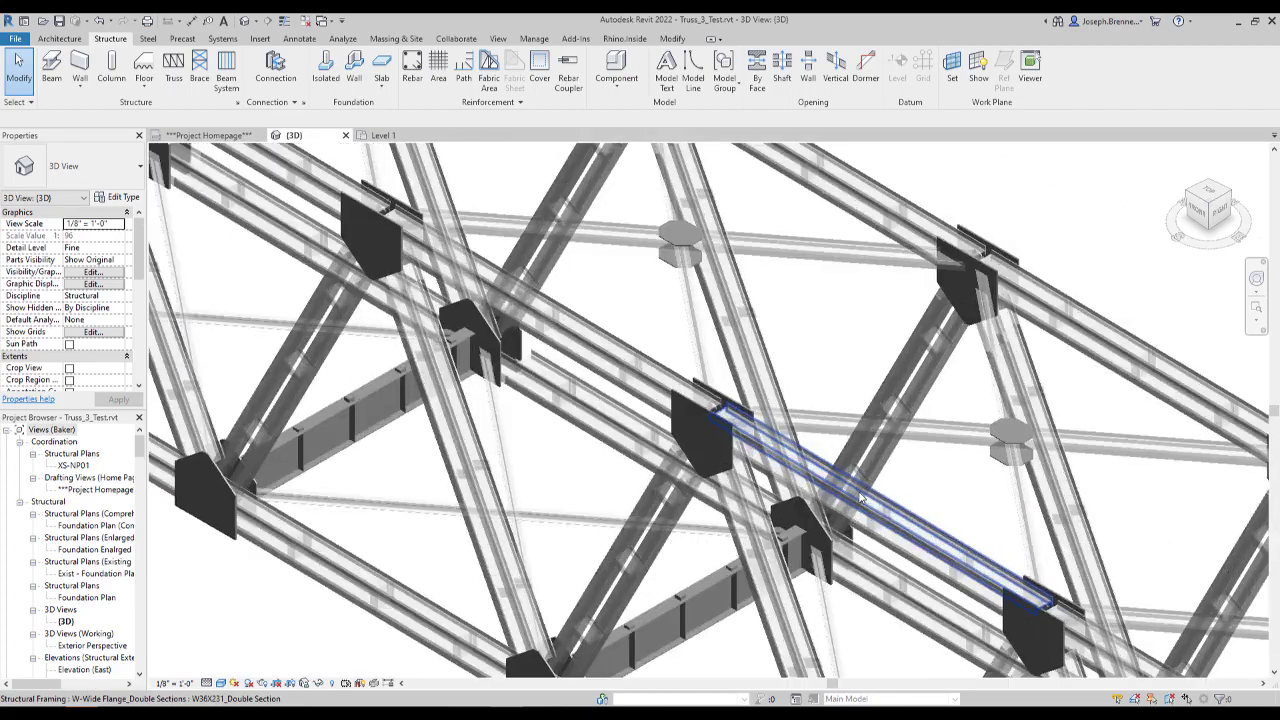
middle_click_drag(860, 497, 628, 407)
left_click_drag(628, 407, 627, 405)
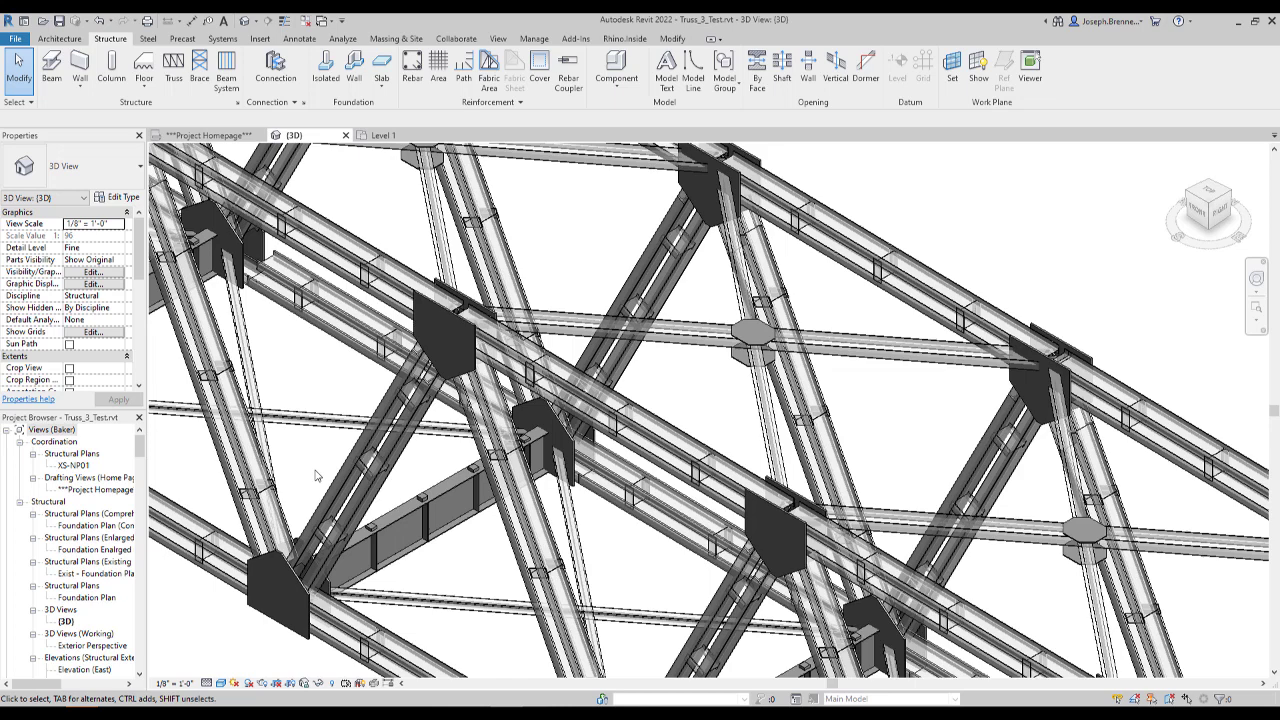
scroll(316, 476, "down", 6)
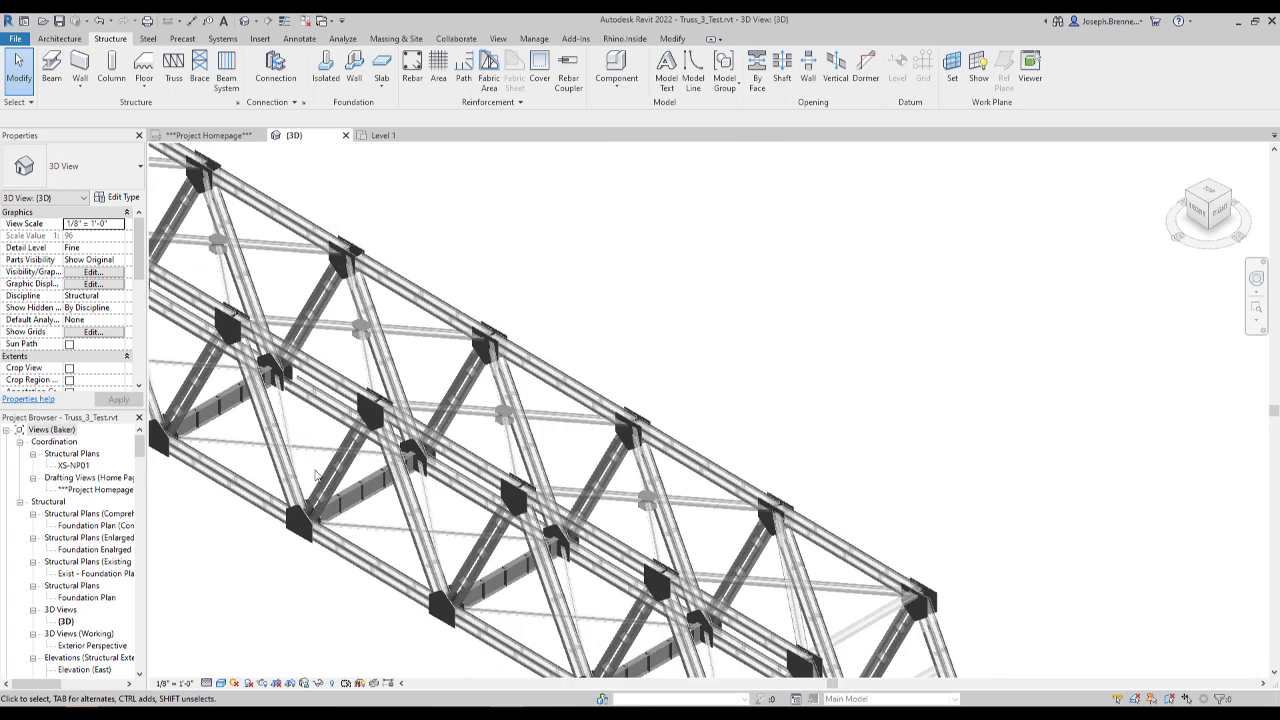
scroll(354, 491, "down", 5)
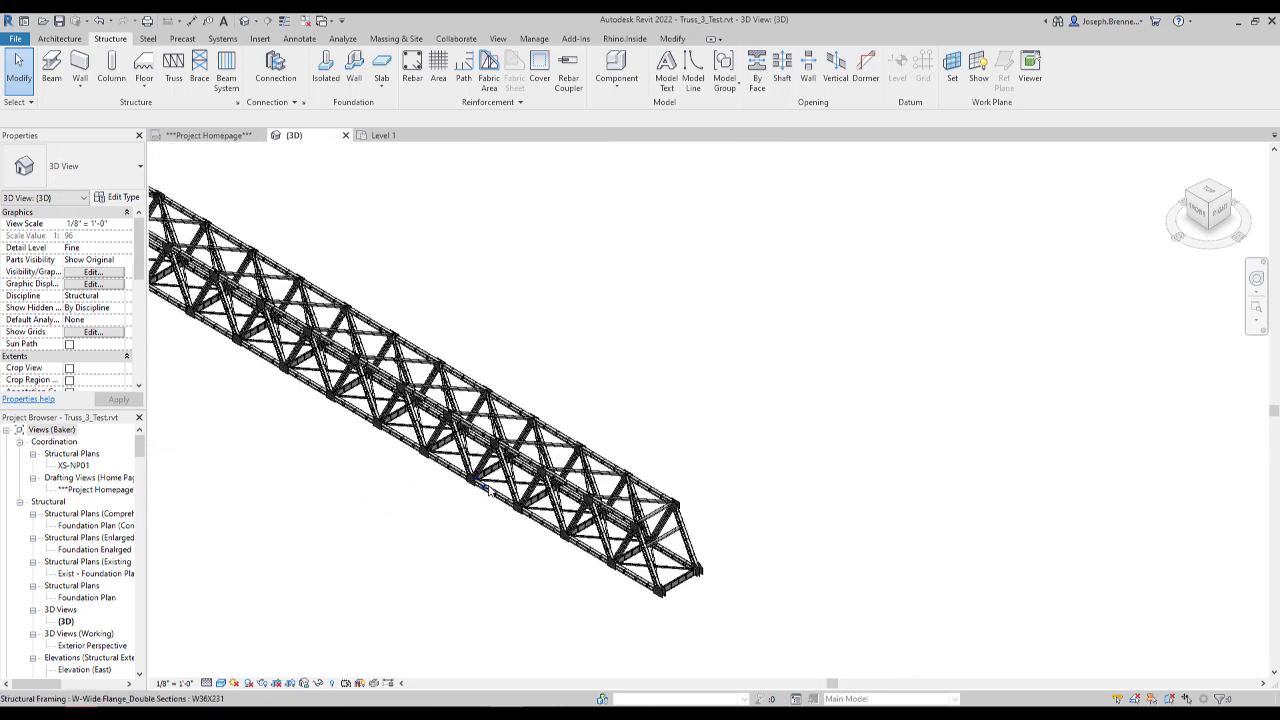
middle_click_drag(454, 489, 943, 583)
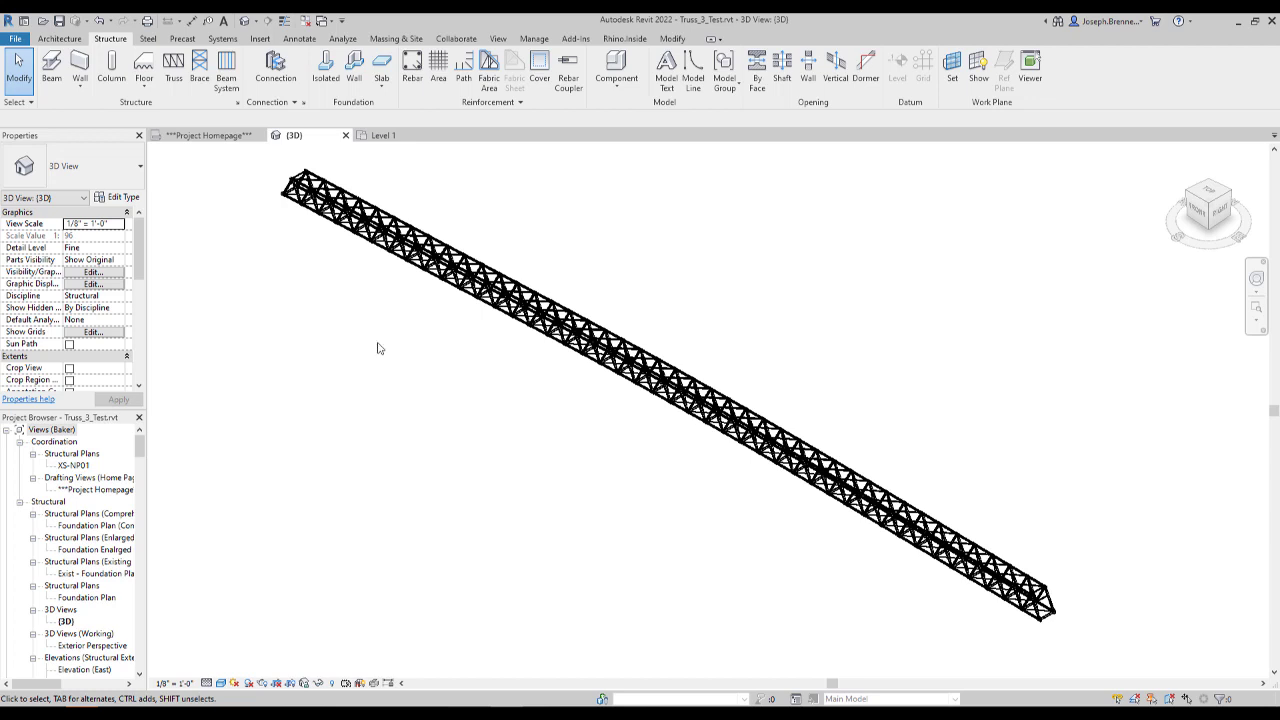
- Switch to the Level 1 floor plan of Truss_Demo_v3, launch Dynamo and open the recent graph Truss_3_Demo_v2
left_click(382, 138)
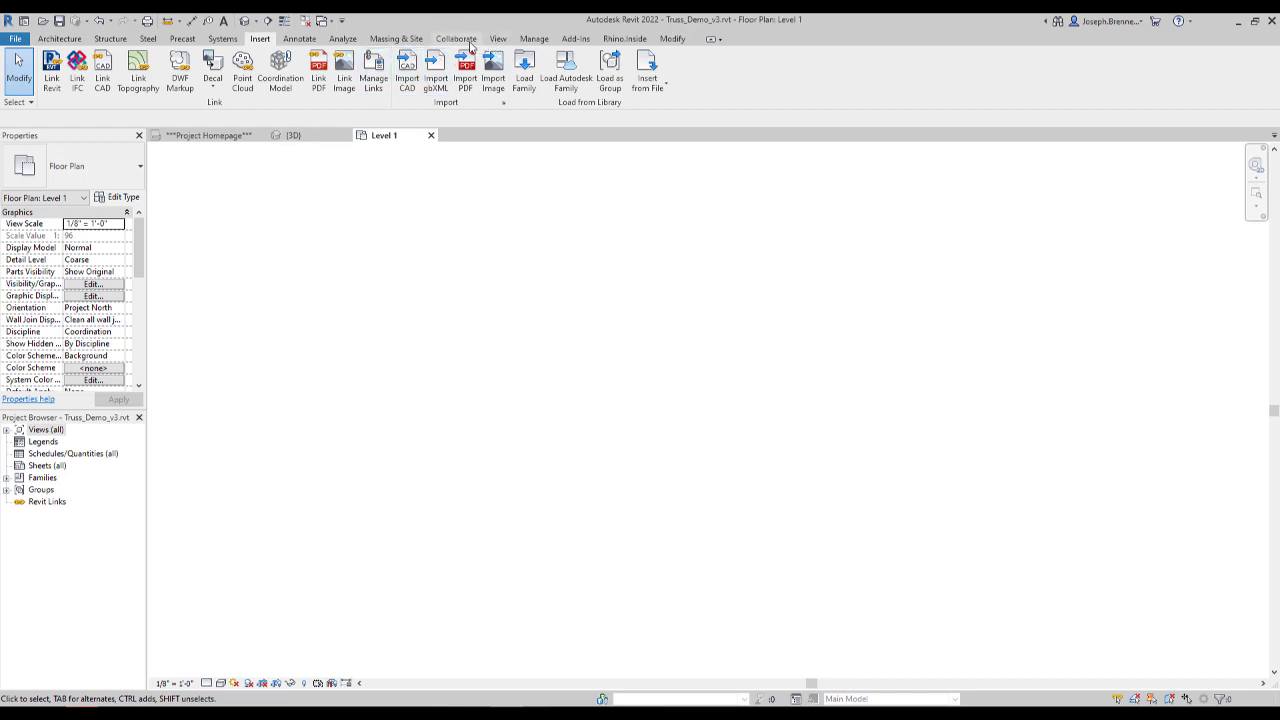
left_click(535, 40)
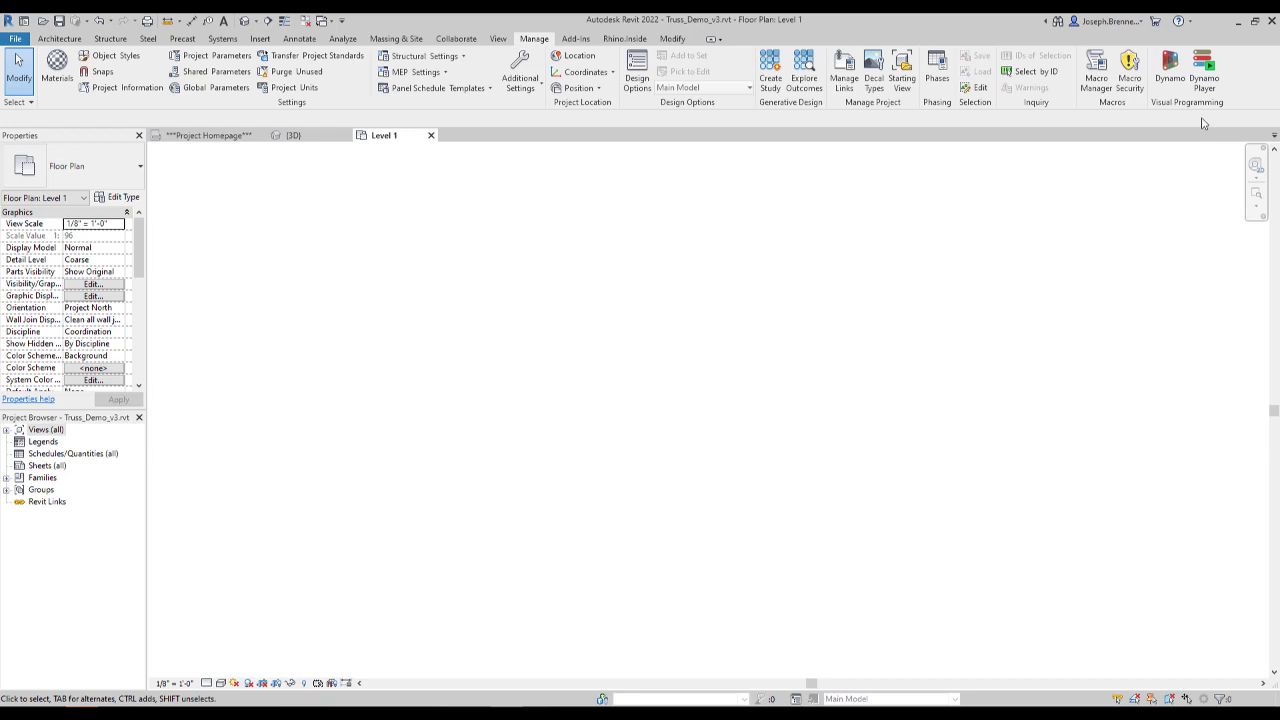
left_click(1164, 70)
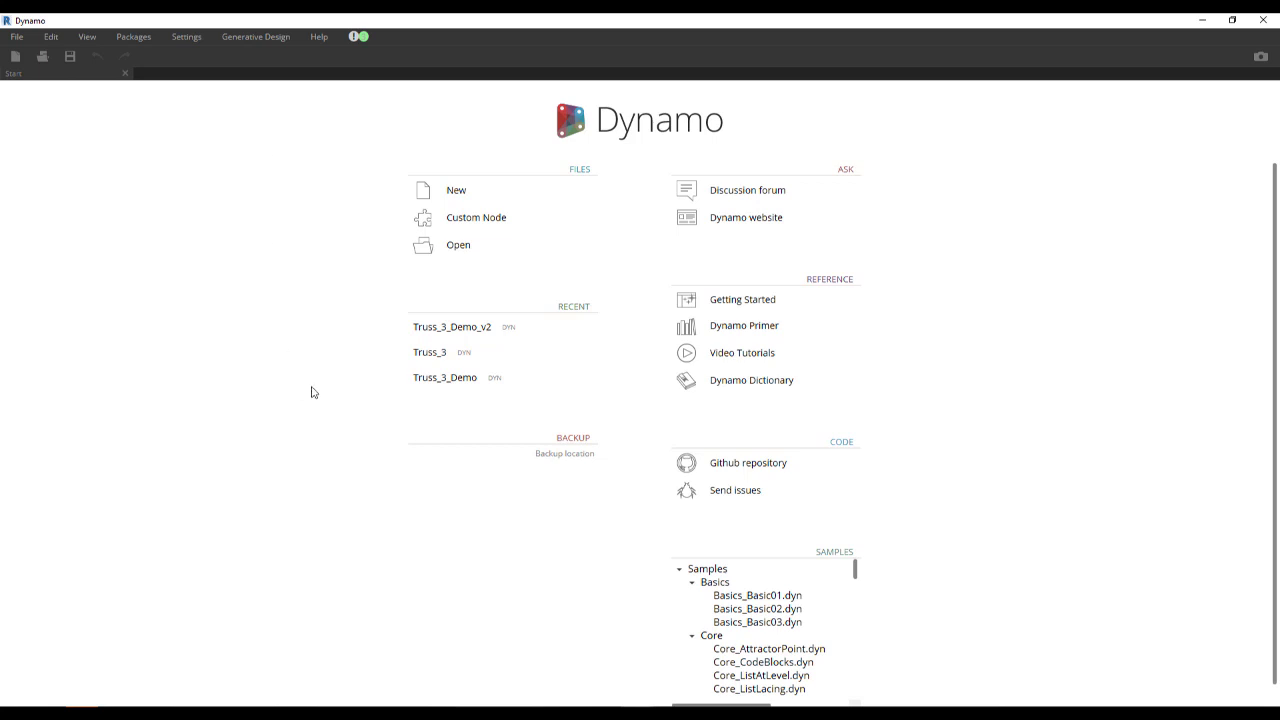
left_click(422, 329)
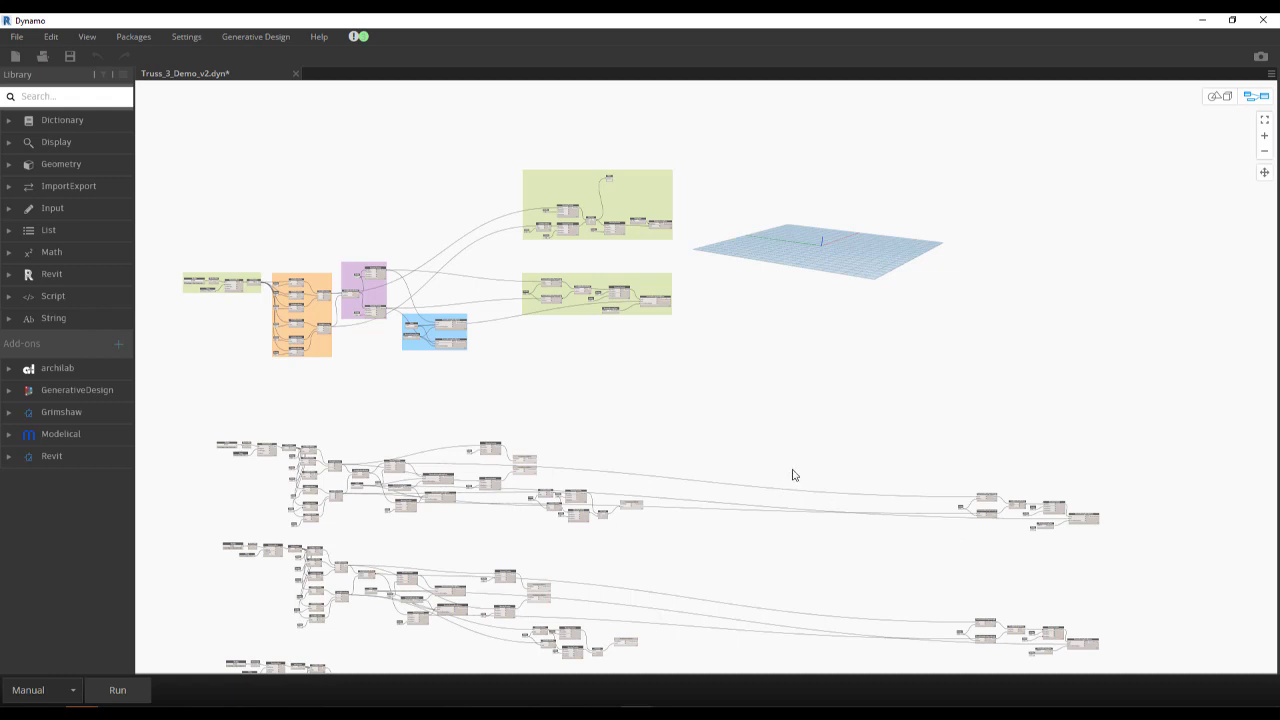
- Examine the overall layout of the graph, from the coloured node groups down through the repeated ungrouped node chains
scroll(450, 217, "down", 2)
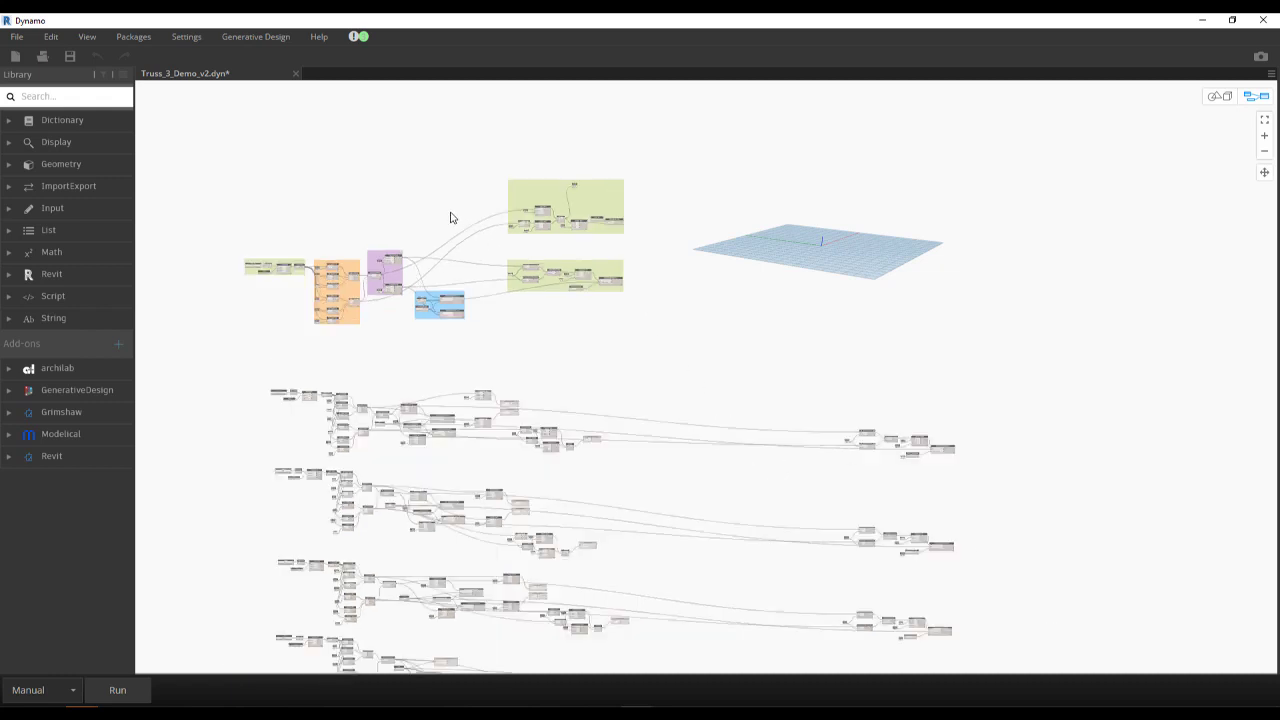
scroll(450, 217, "down", 4)
scroll(509, 266, "up", 2)
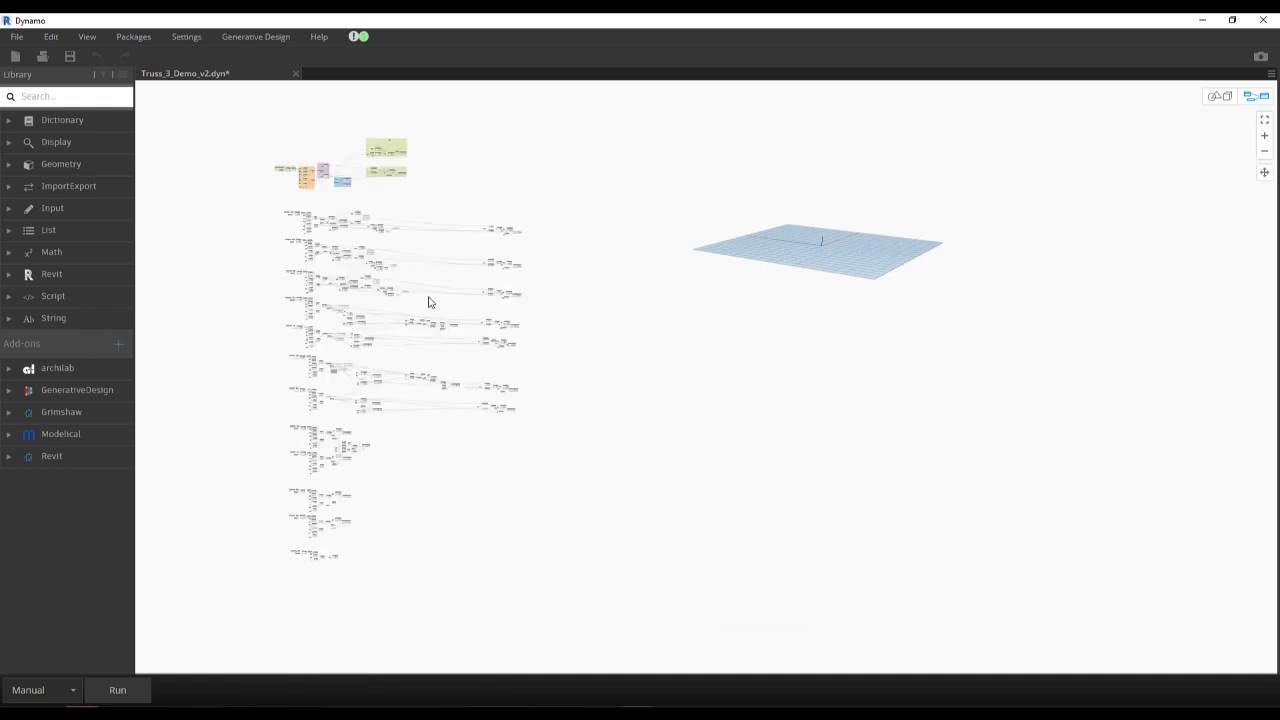
scroll(497, 377, "up", 2)
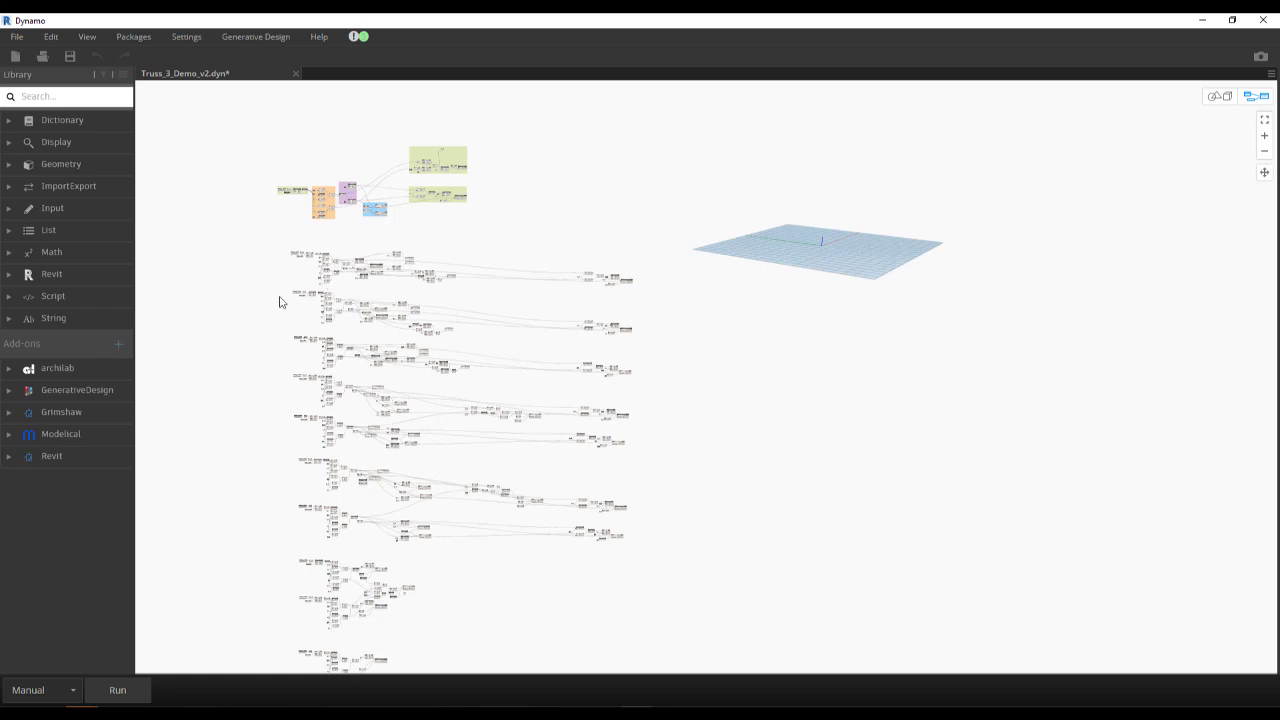
scroll(281, 362, "up", 4)
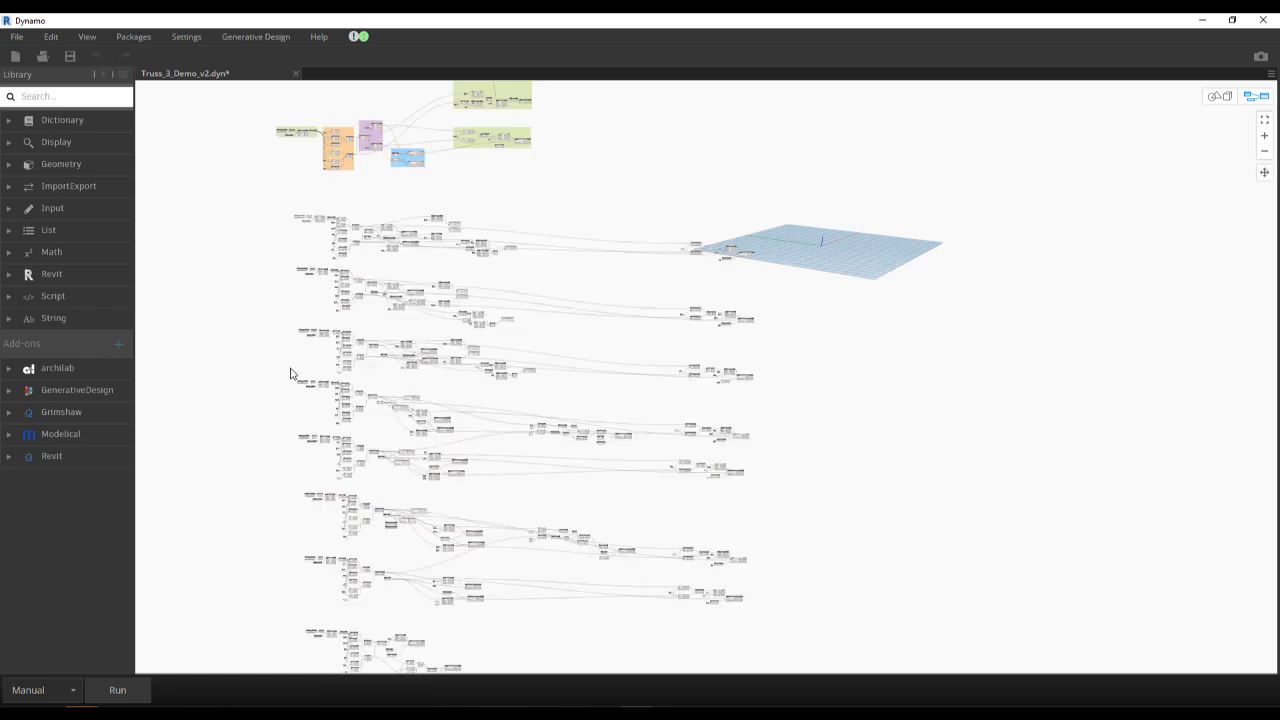
mouse_move(397, 571)
middle_mouse_down()
mouse_move(398, 468)
mouse_move(371, 297)
mouse_move(351, 386)
mouse_move(357, 513)
middle_mouse_up()
mouse_move(359, 245)
middle_mouse_down()
mouse_move(376, 277)
mouse_move(402, 489)
middle_mouse_up()
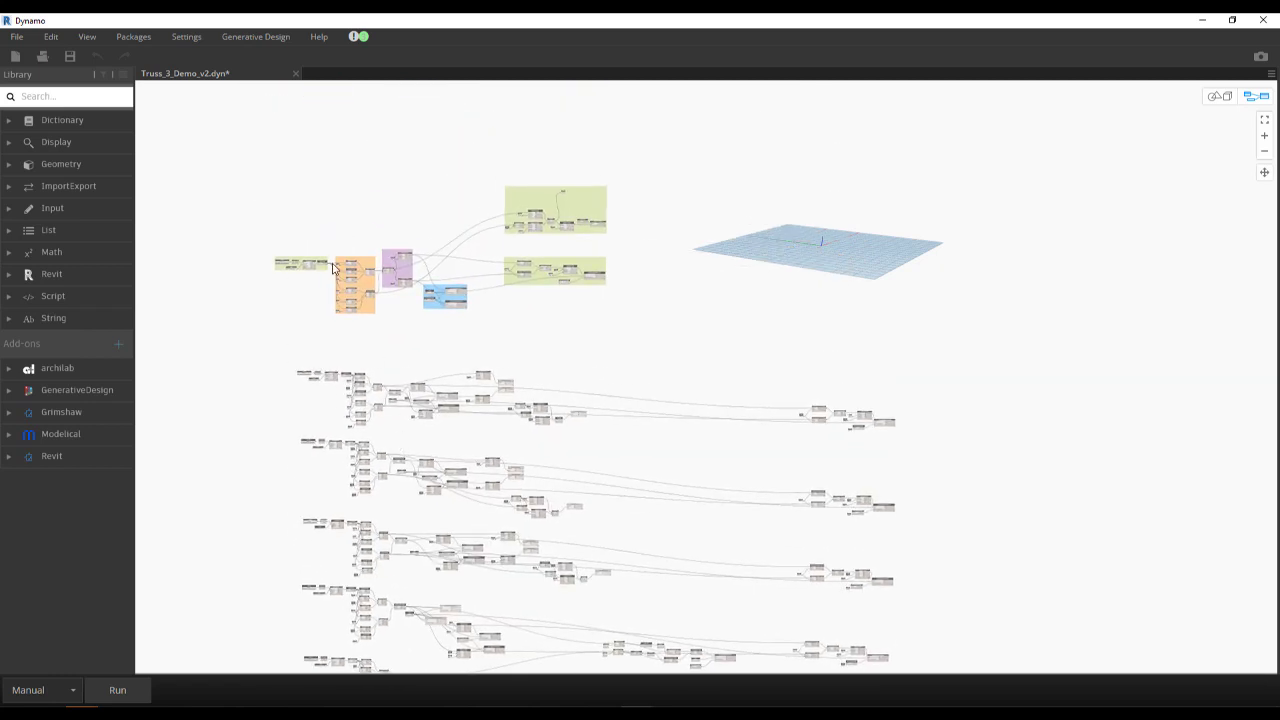
scroll(350, 245, "up", 5)
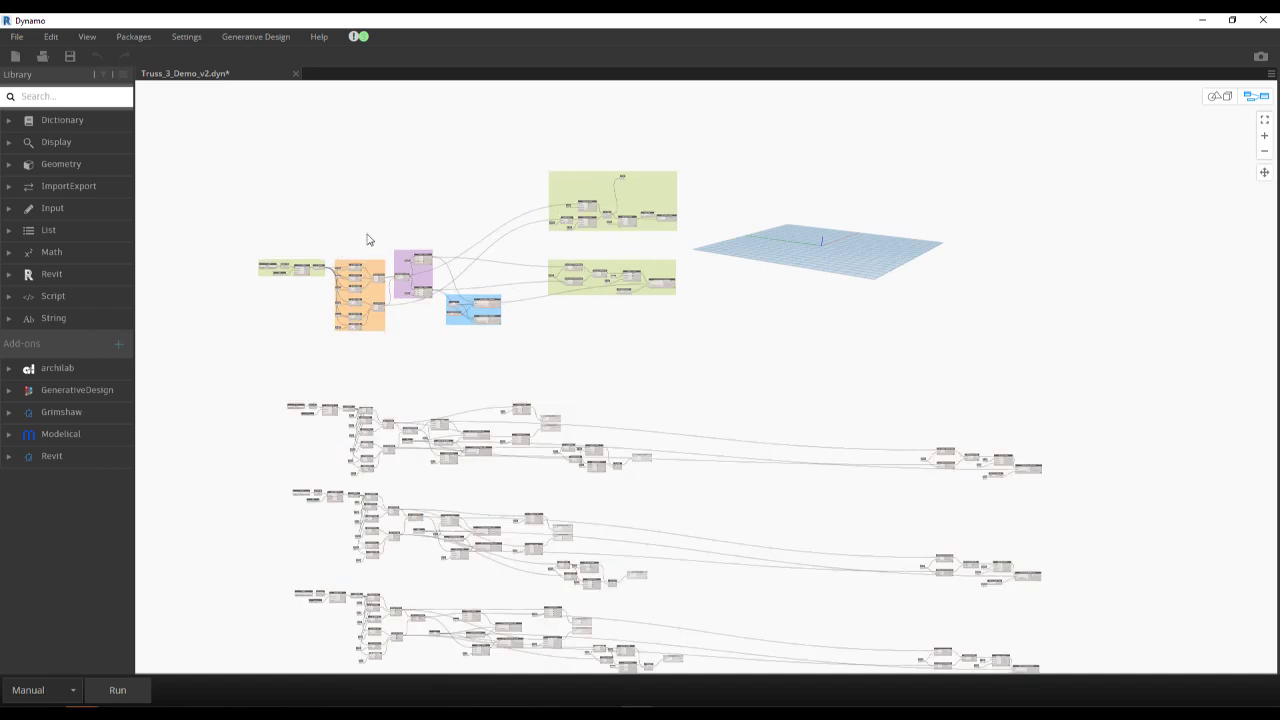
mouse_move(475, 210)
middle_mouse_down()
mouse_move(463, 200)
mouse_move(488, 213)
middle_mouse_up()
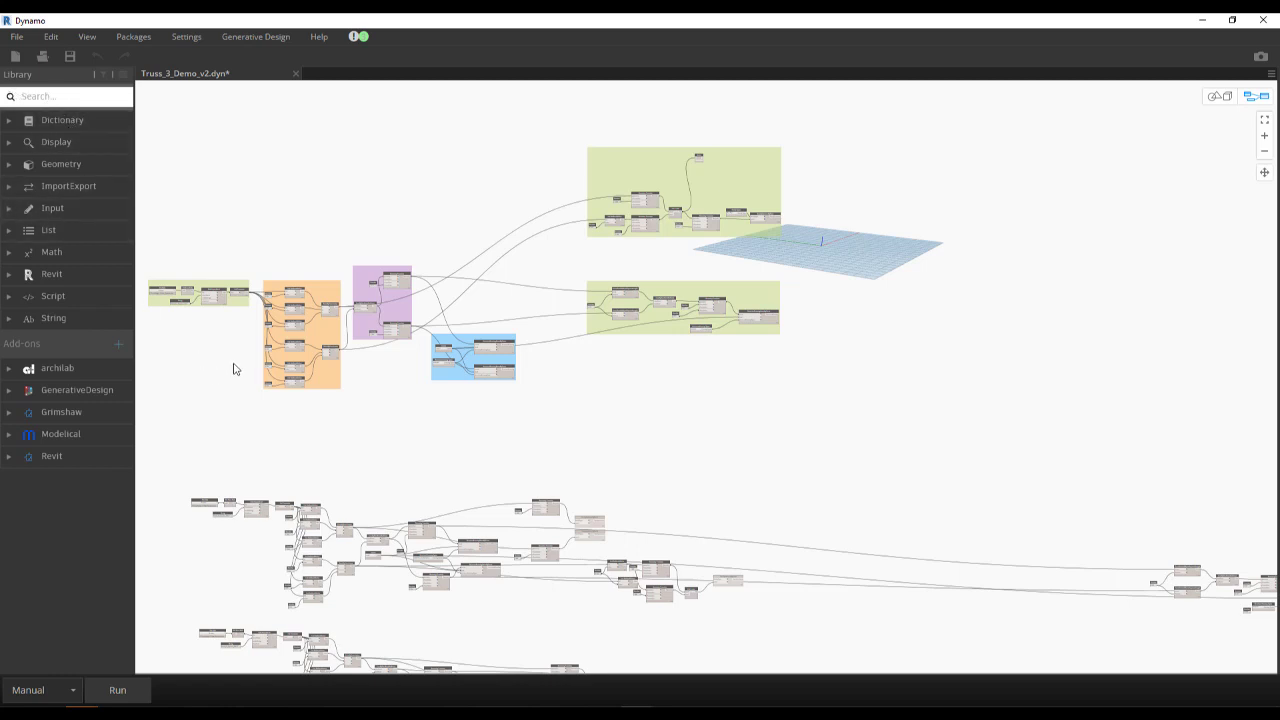
- Examine how the Geometry.Translate nodes in the Create Member CL group feed the beam nodes in the Create Structural Framing group
scroll(274, 320, "up", 5)
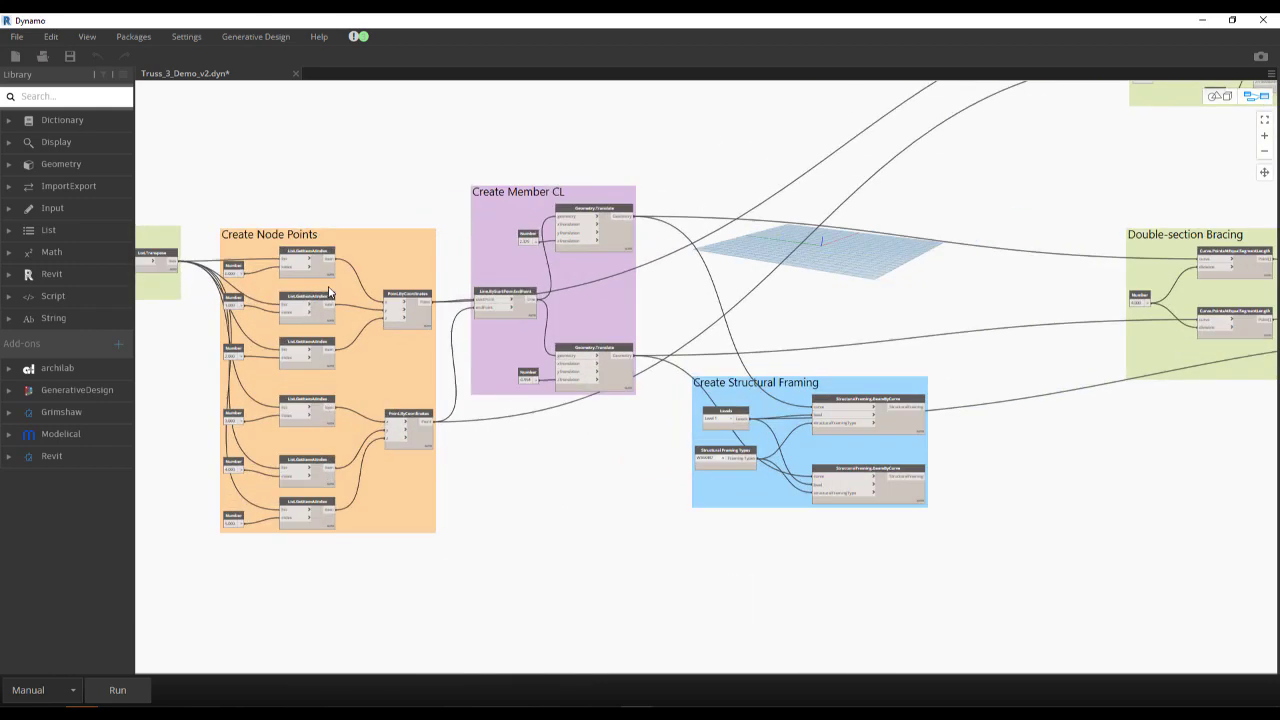
scroll(613, 218, "up", 3)
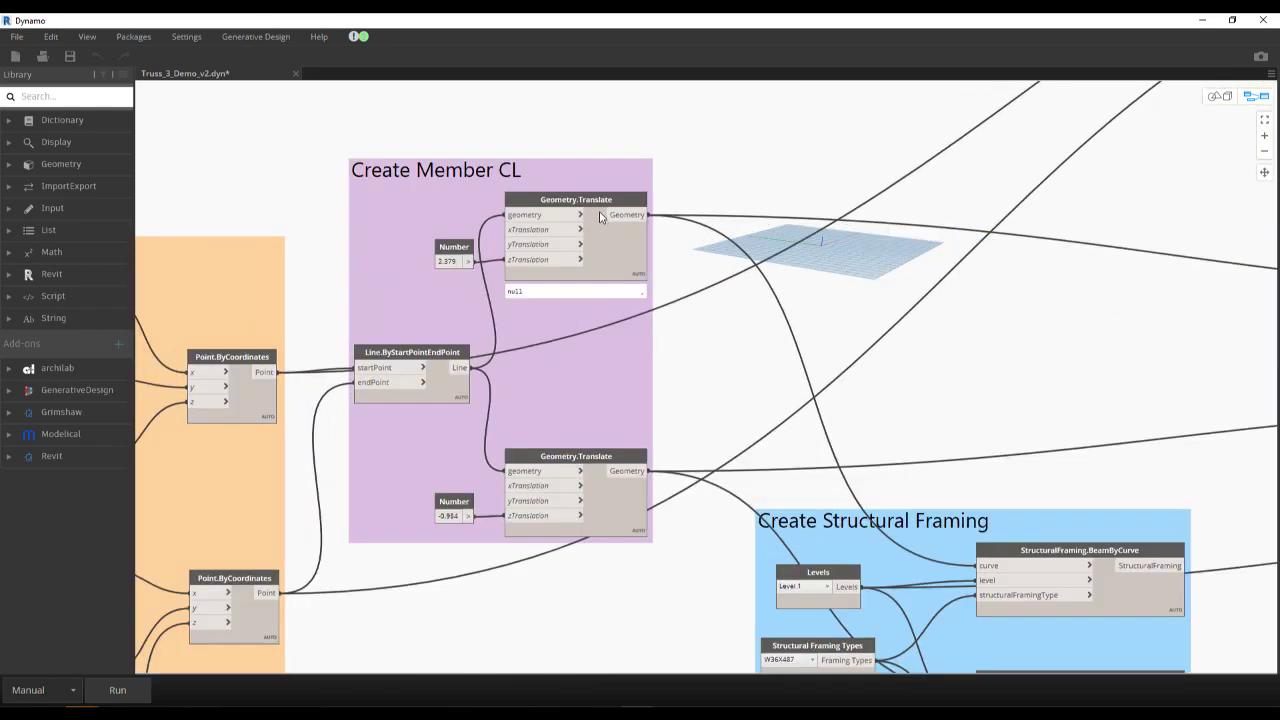
left_click(584, 200)
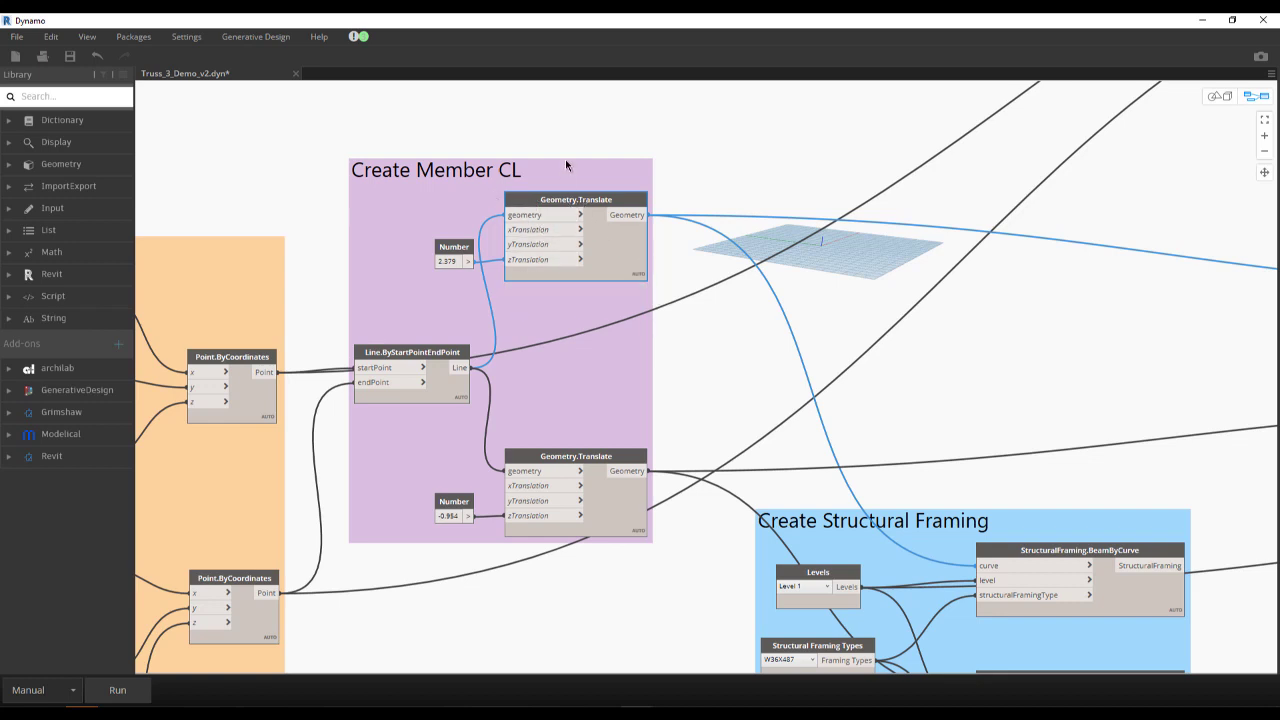
scroll(565, 159, "down", 1)
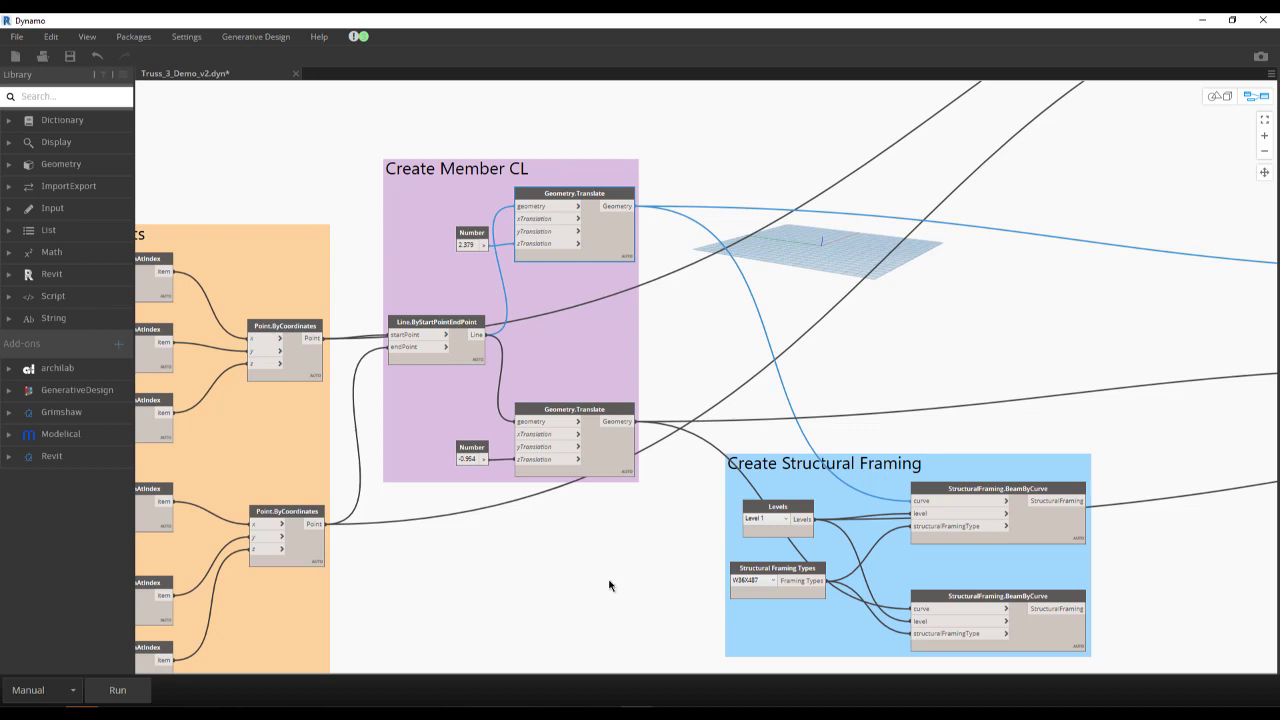
middle_click_drag(609, 585, 531, 441)
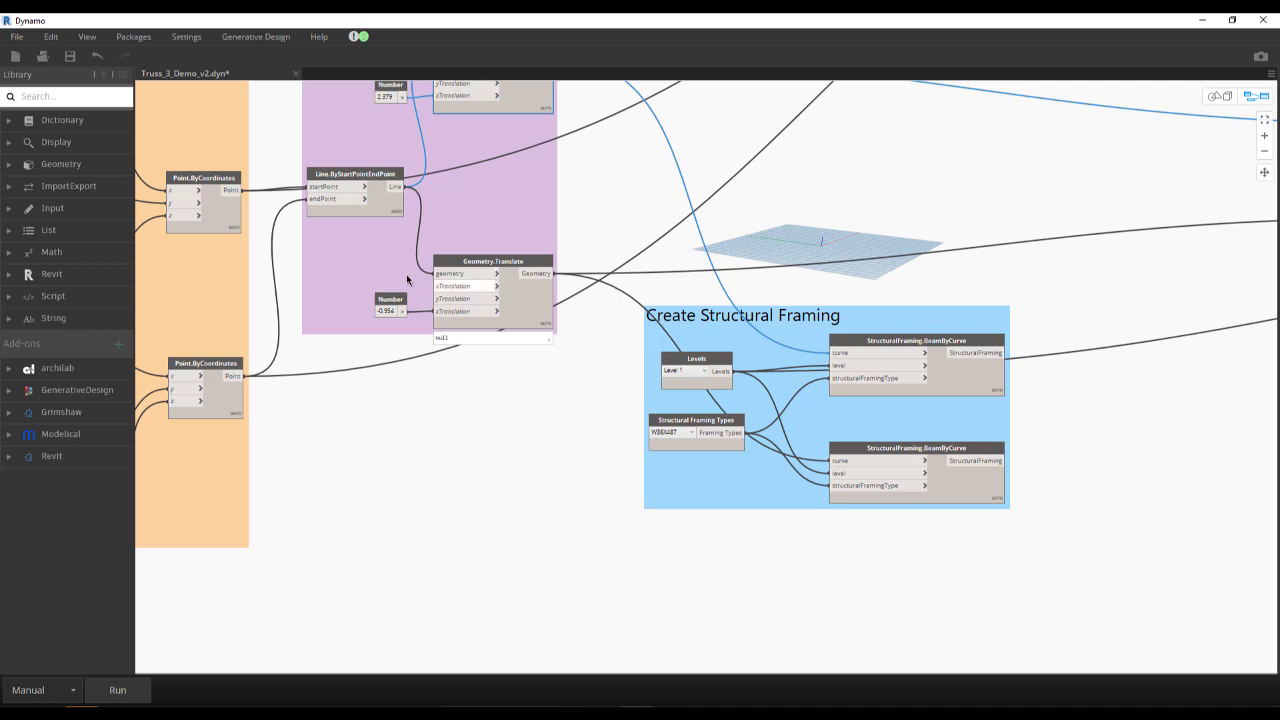
scroll(448, 283, "up", 2)
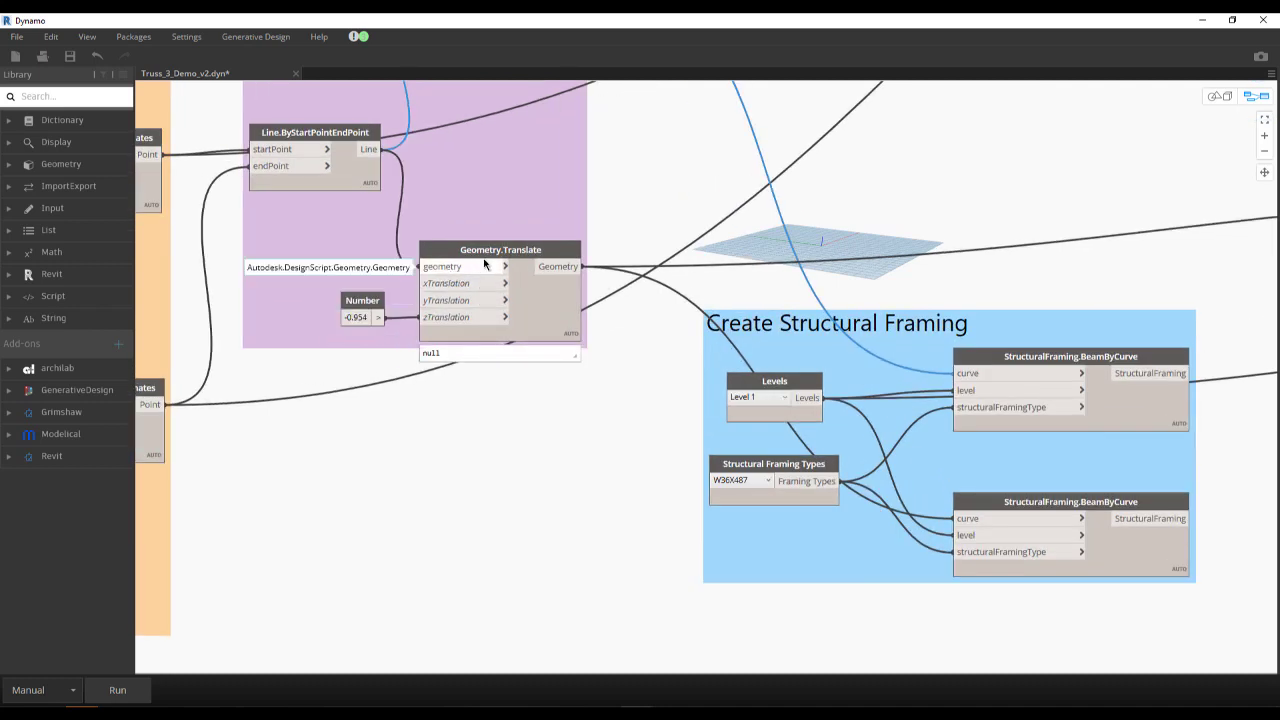
mouse_move(509, 257)
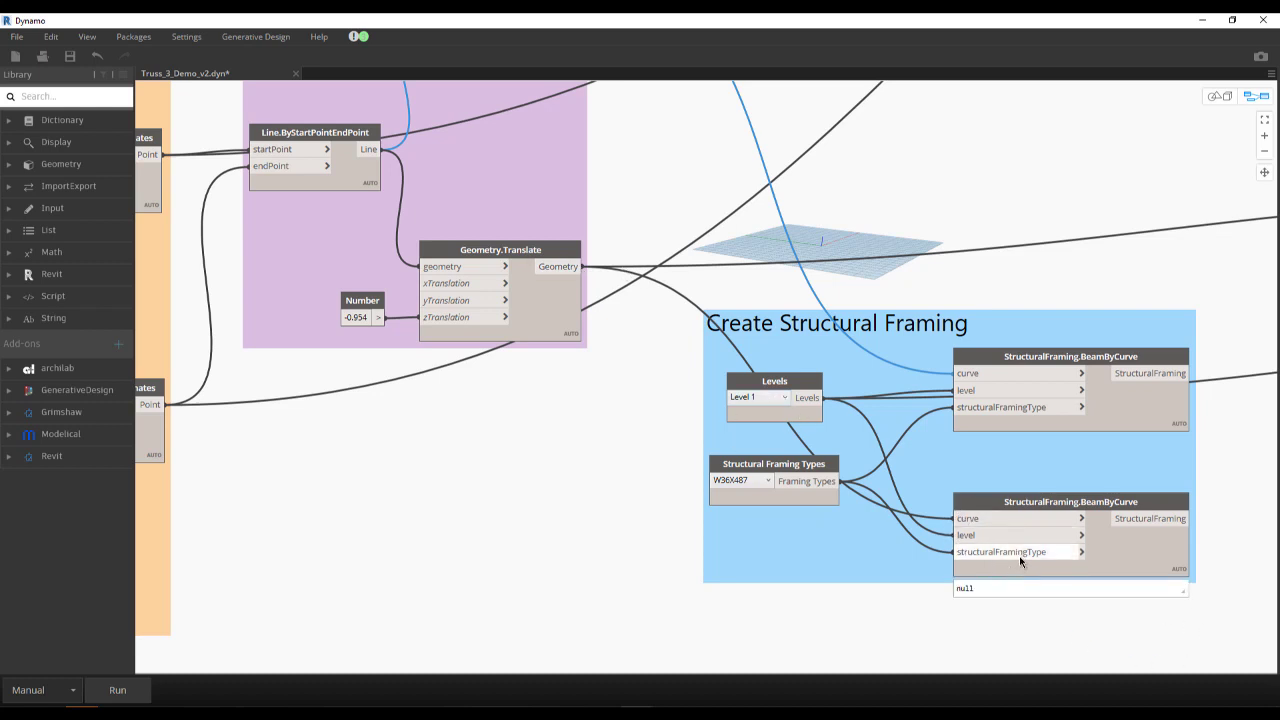
mouse_move(1001, 534)
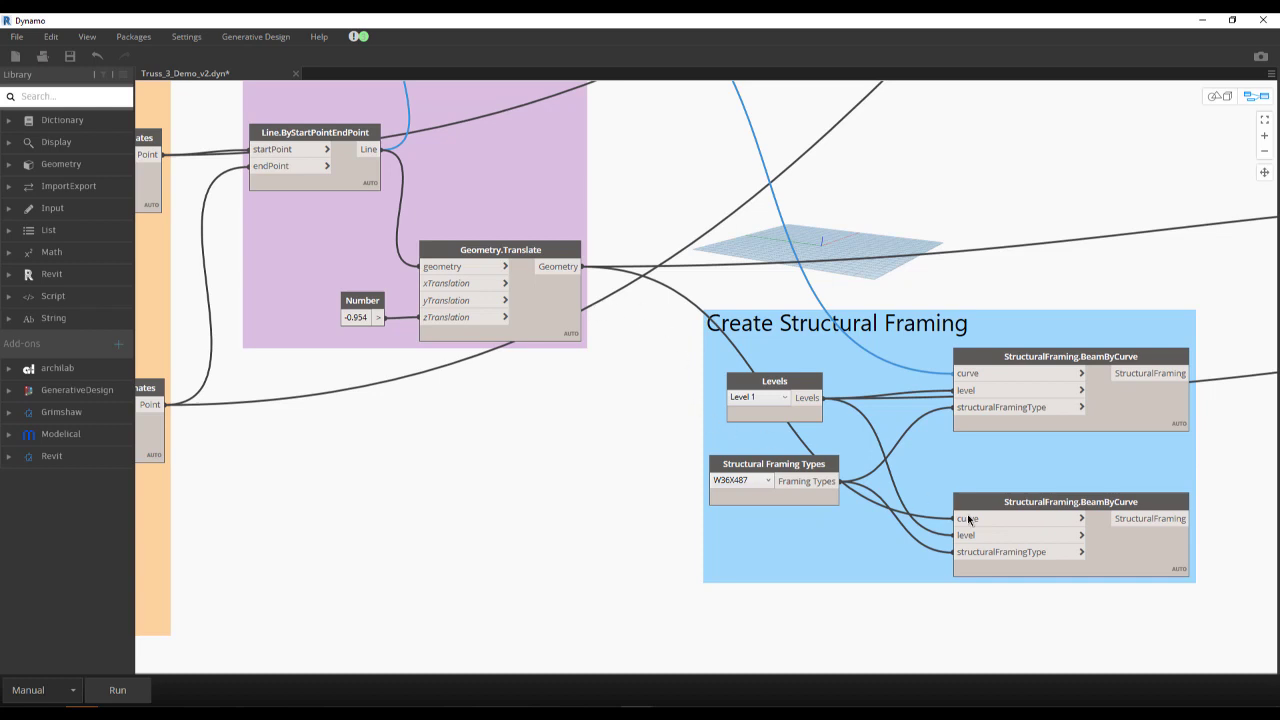
- Review the coloured groups from Geometry Import to Double-section Bracing together, and check the Revit category of the node library
scroll(885, 517, "down", 3)
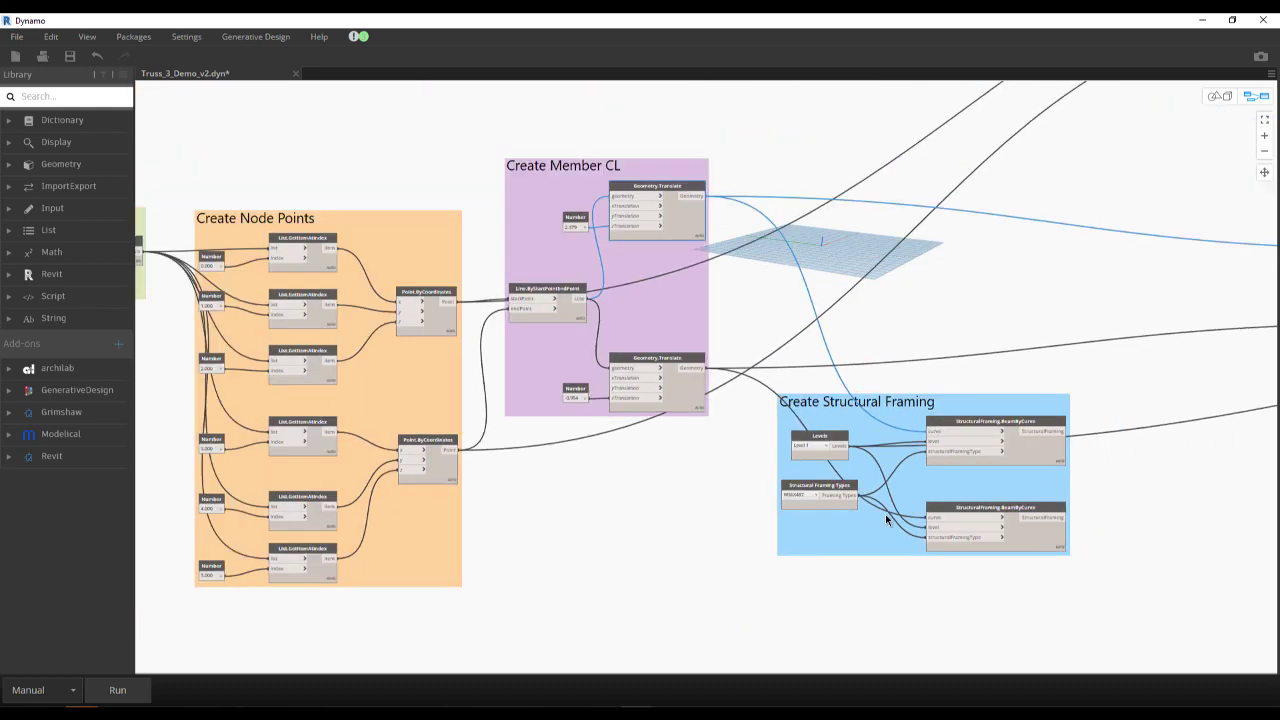
scroll(885, 517, "down", 5)
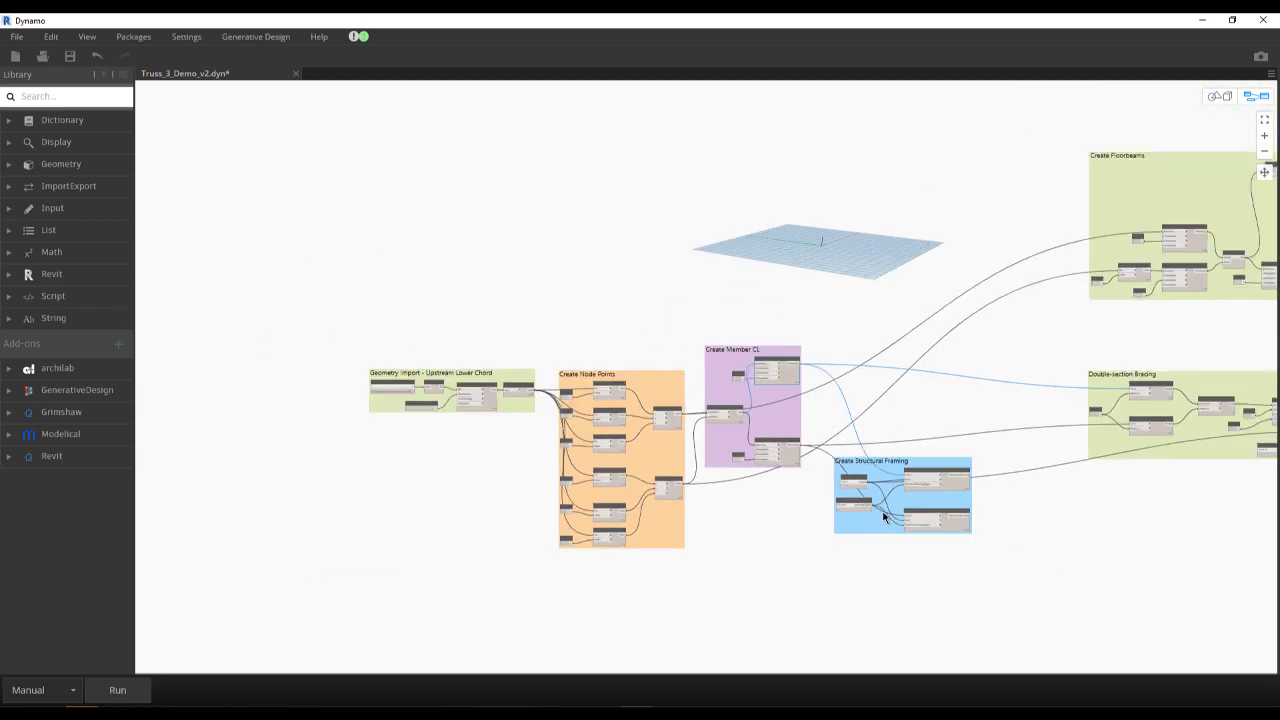
middle_click_drag(550, 495, 424, 450)
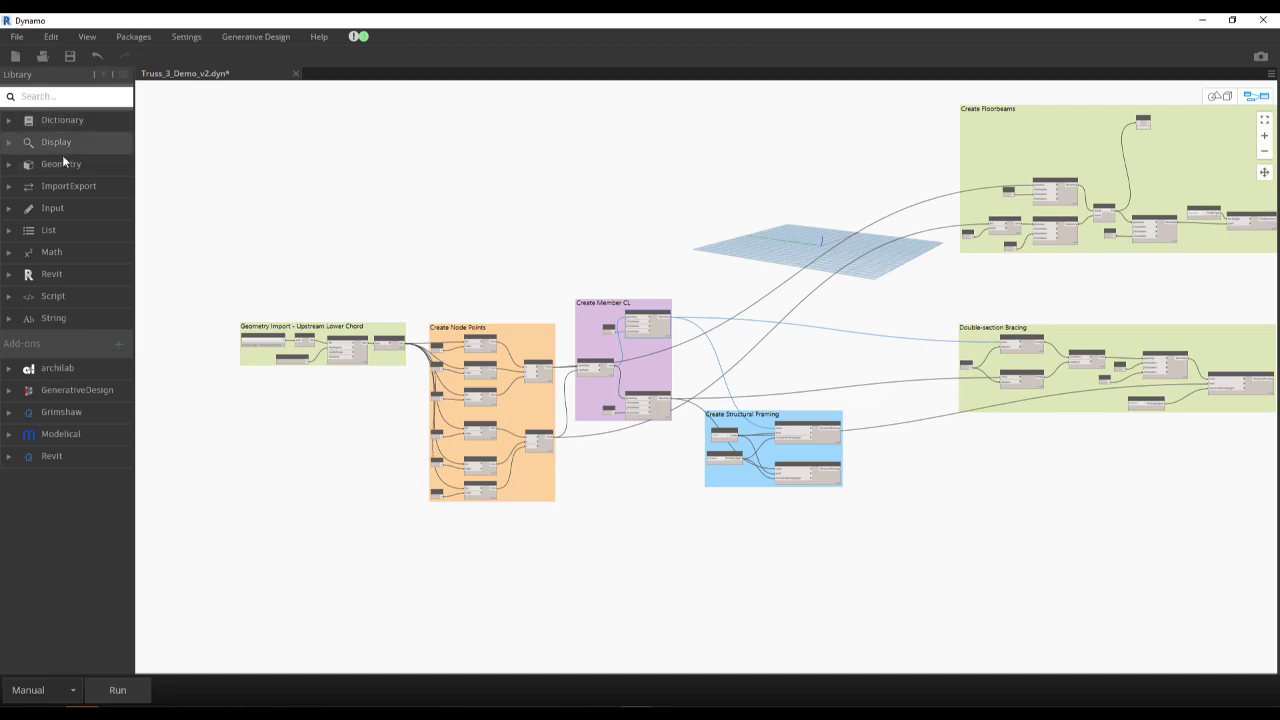
left_click(64, 275)
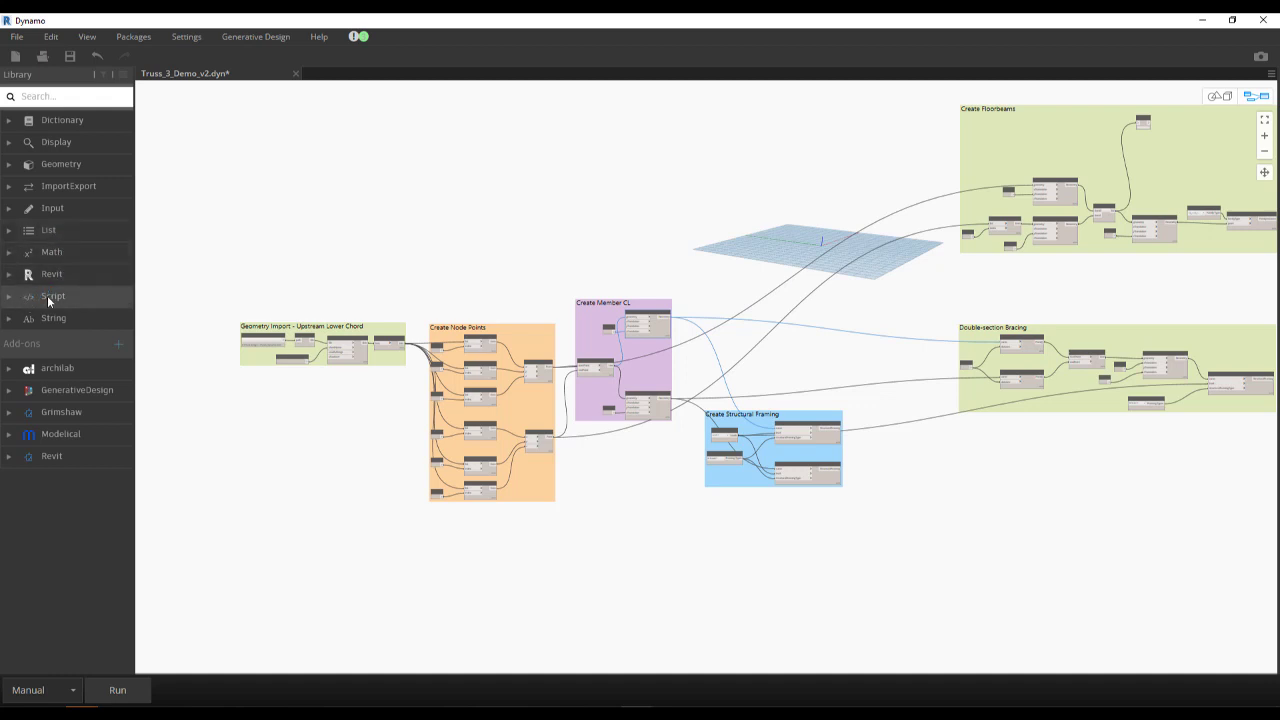
- Search the node library for "translate", look through the matching nodes, and clear the search
left_click(71, 96)
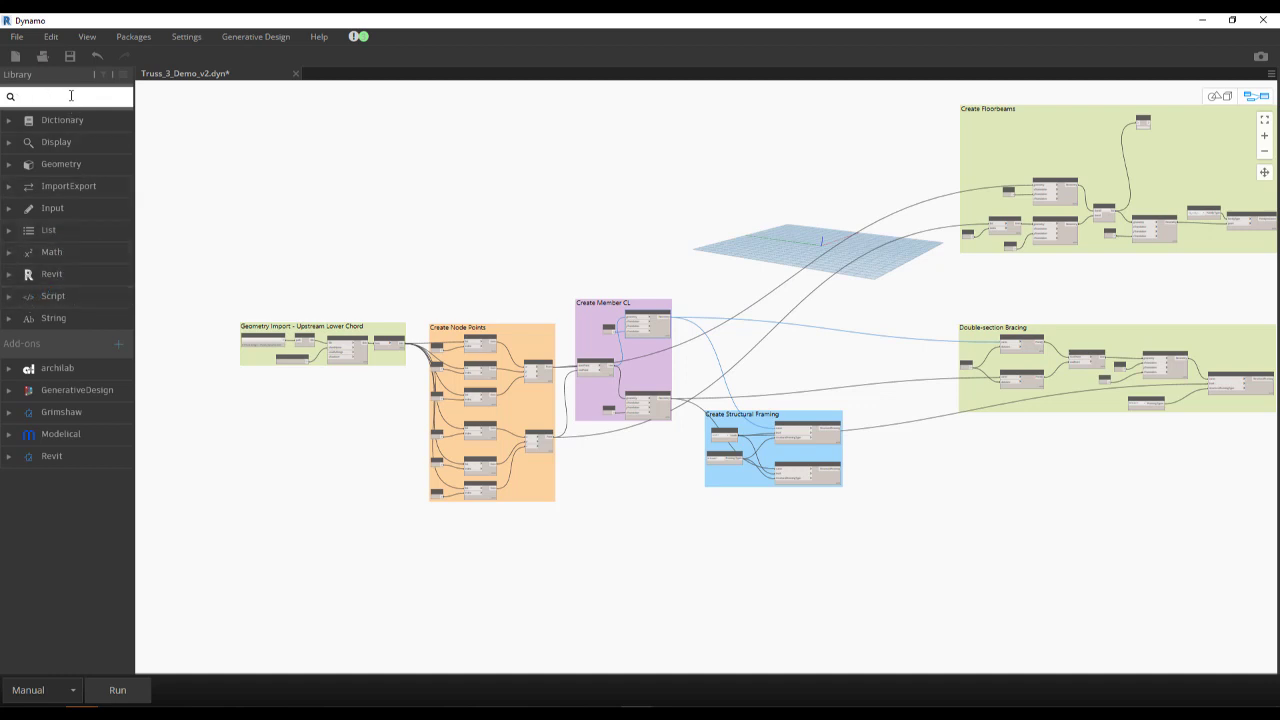
type("transl")
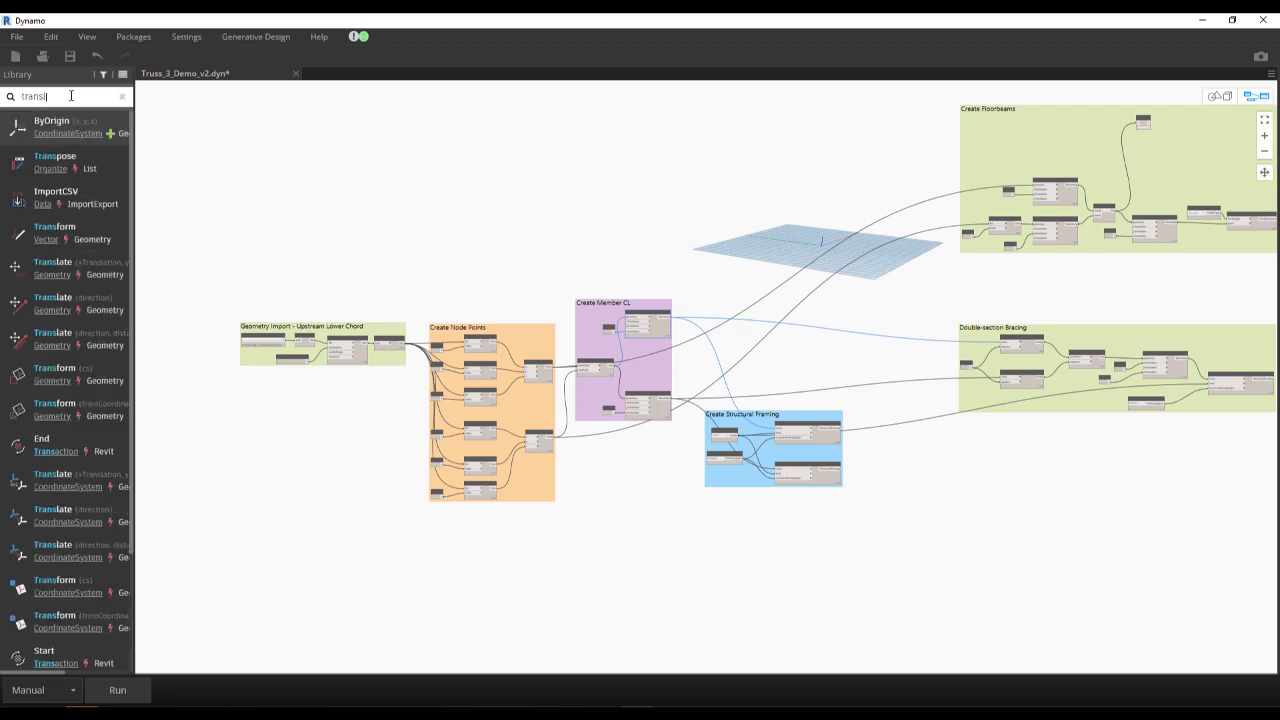
type("ate")
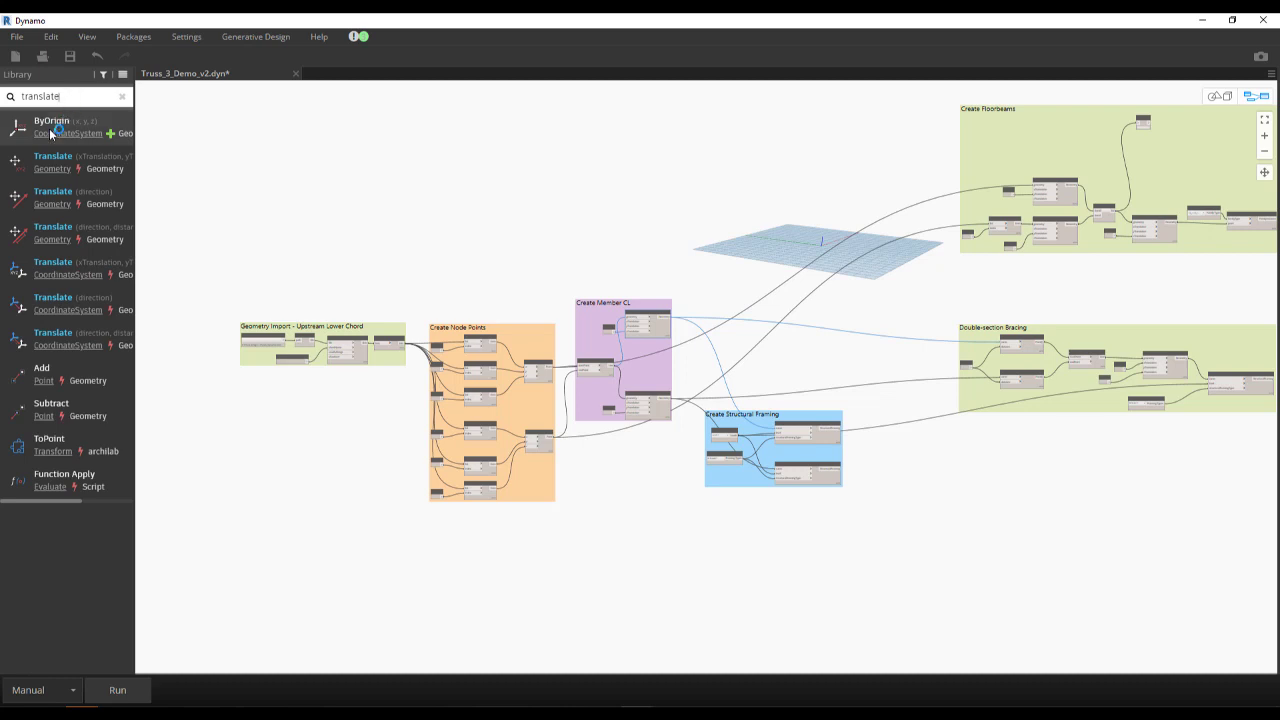
left_click(230, 177)
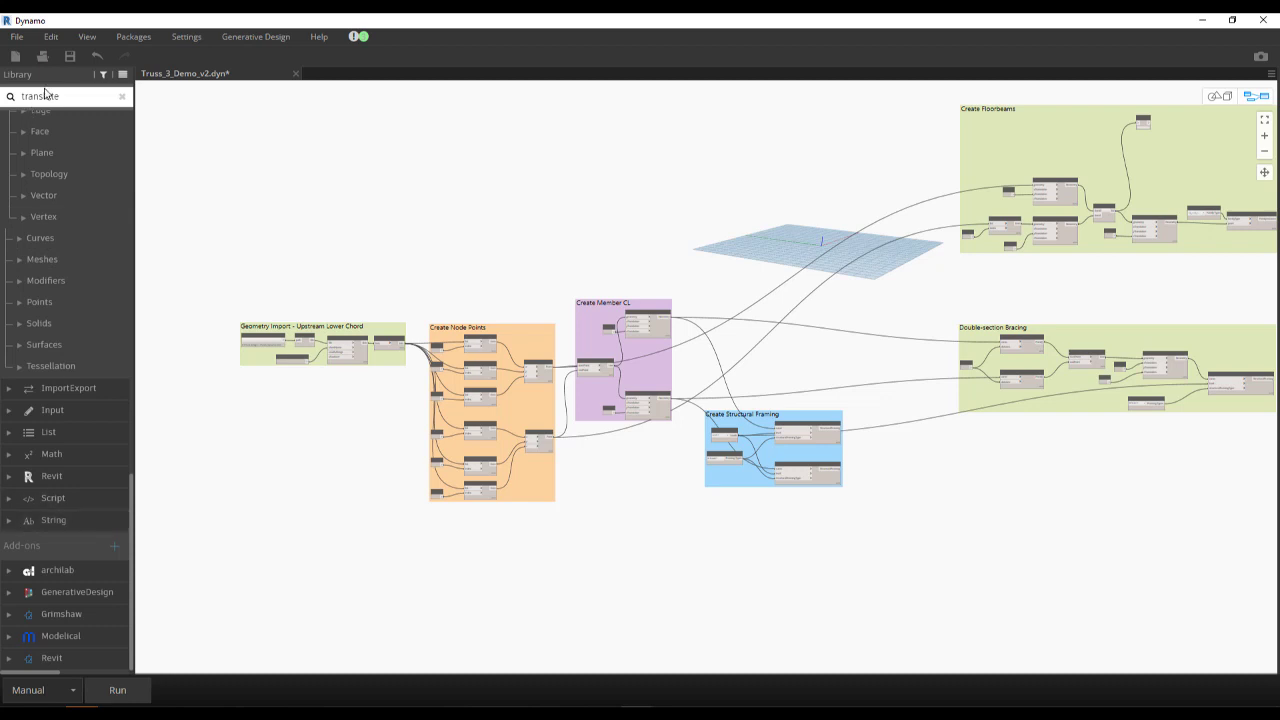
left_click(122, 97)
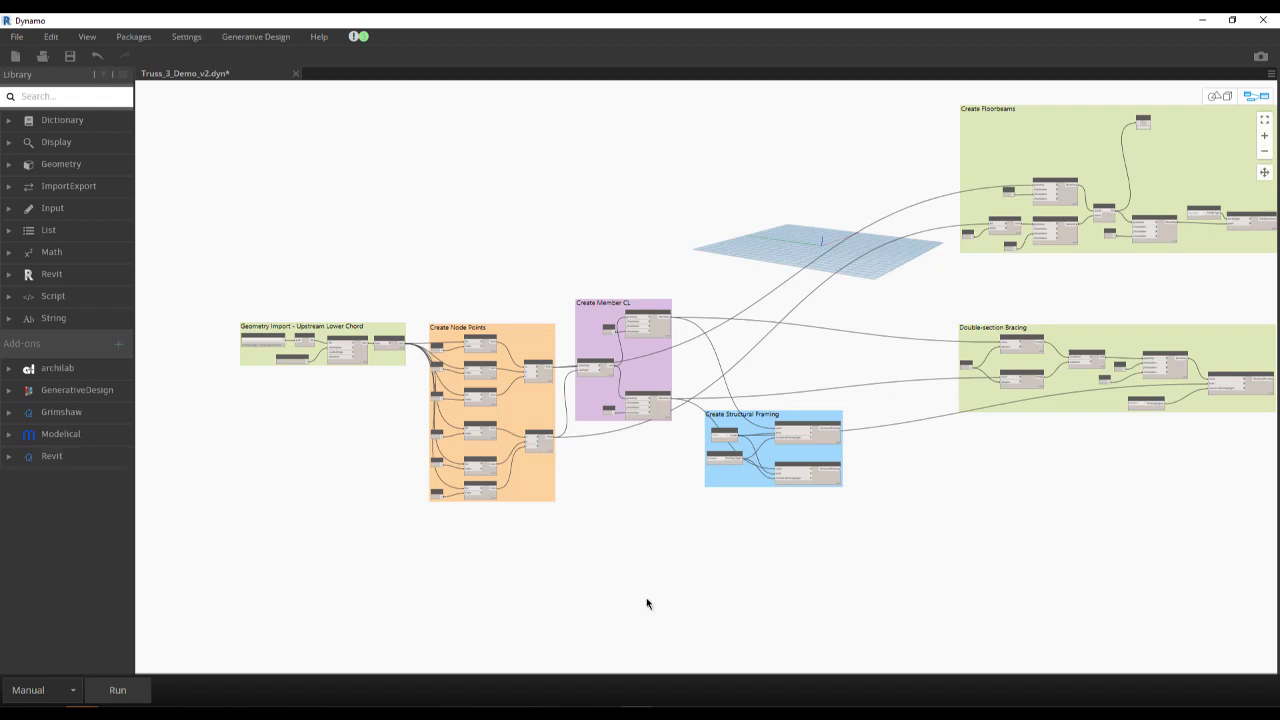
- Examine how the ungrouped node chains repeat the pattern of the coloured groups, ending on the coloured groups and the first chains
scroll(914, 560, "down", 3)
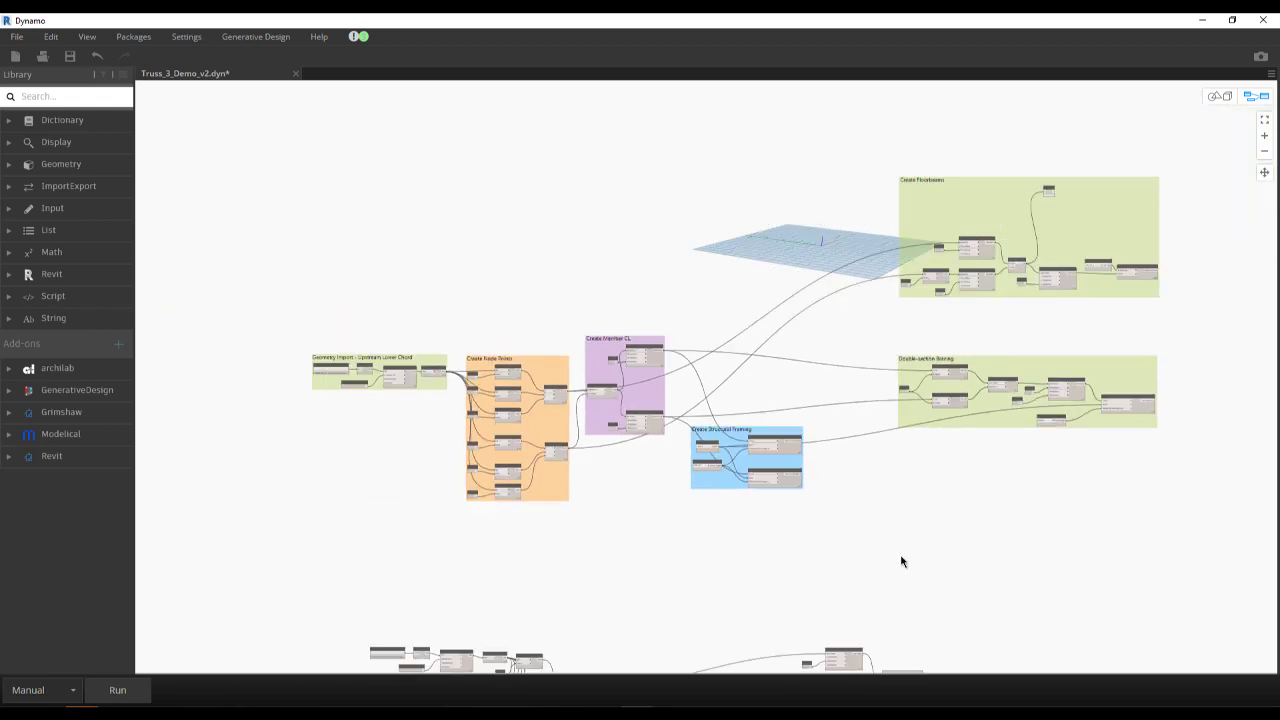
scroll(901, 562, "down", 5)
middle_click_drag(994, 571, 522, 270)
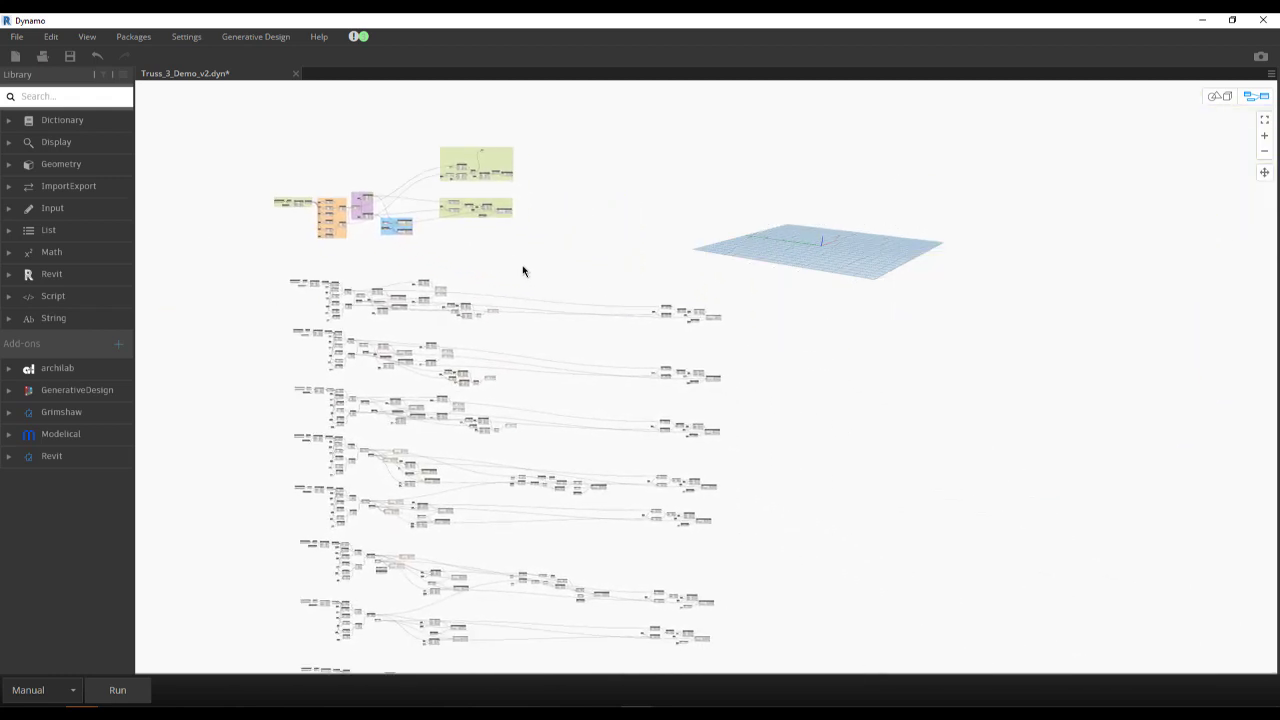
scroll(522, 270, "down", 2)
scroll(552, 308, "down", 3)
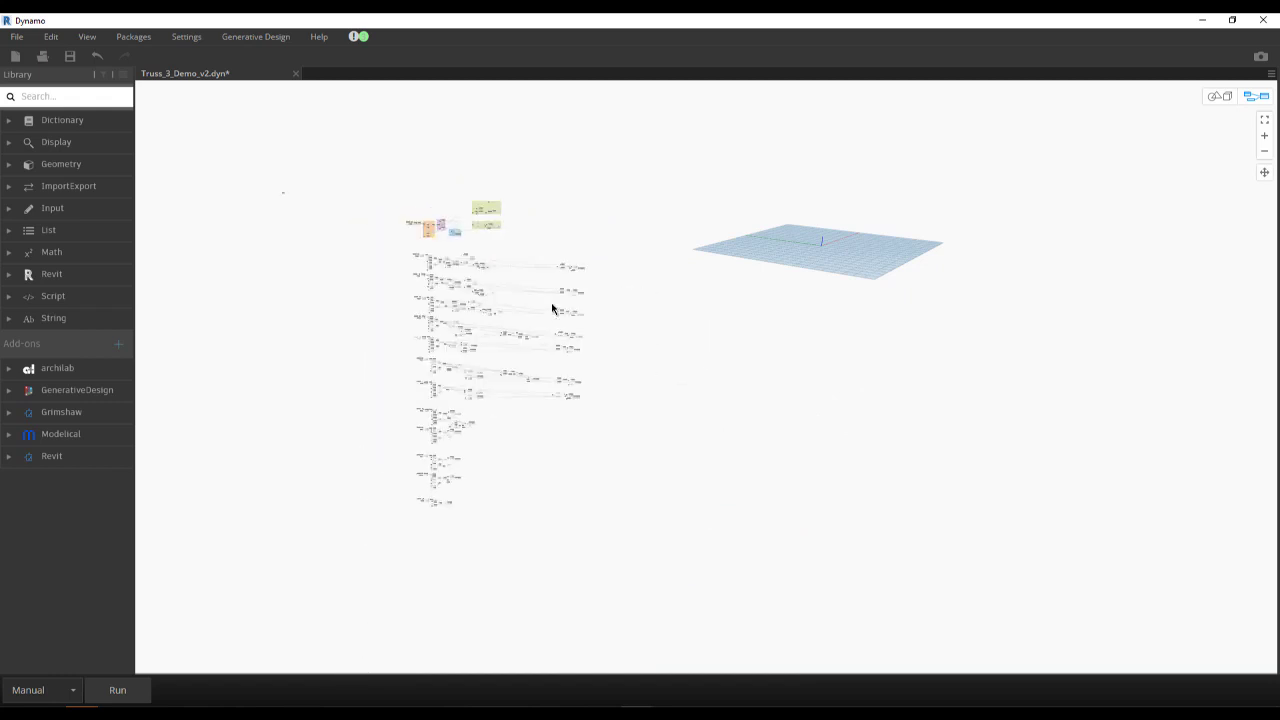
scroll(490, 306, "up", 3)
scroll(489, 340, "up", 1)
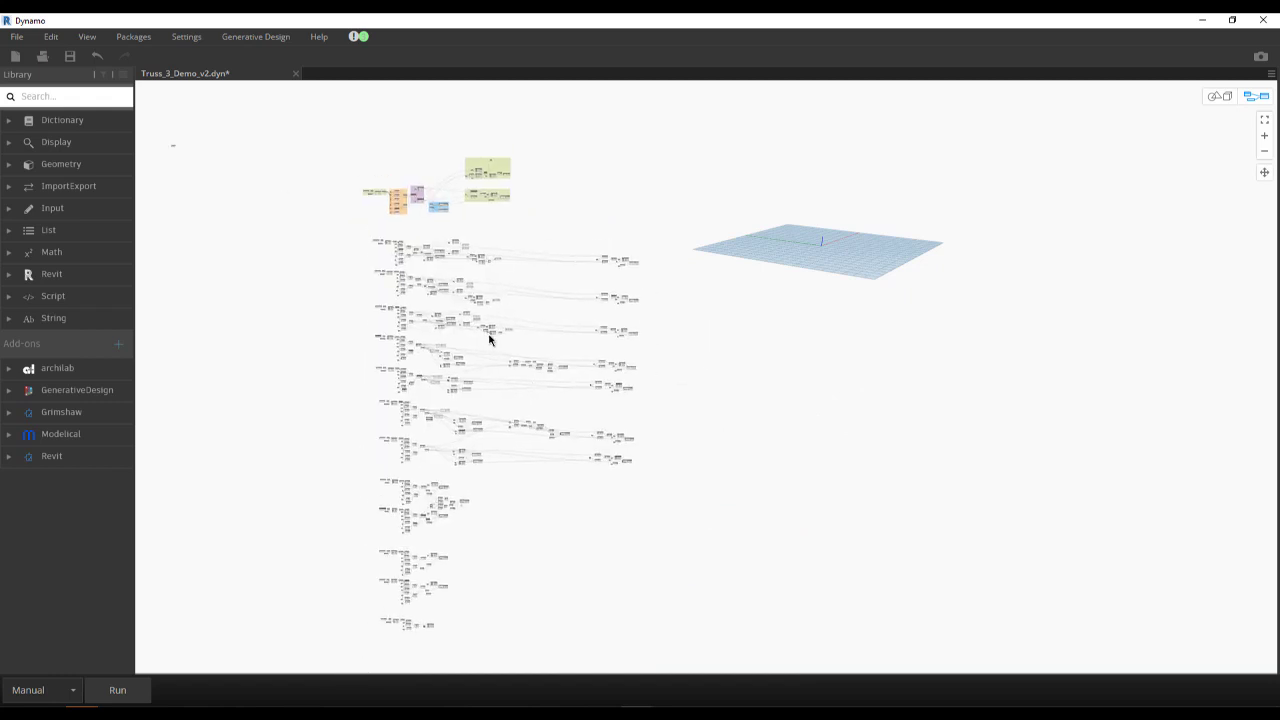
scroll(440, 240, "up", 3)
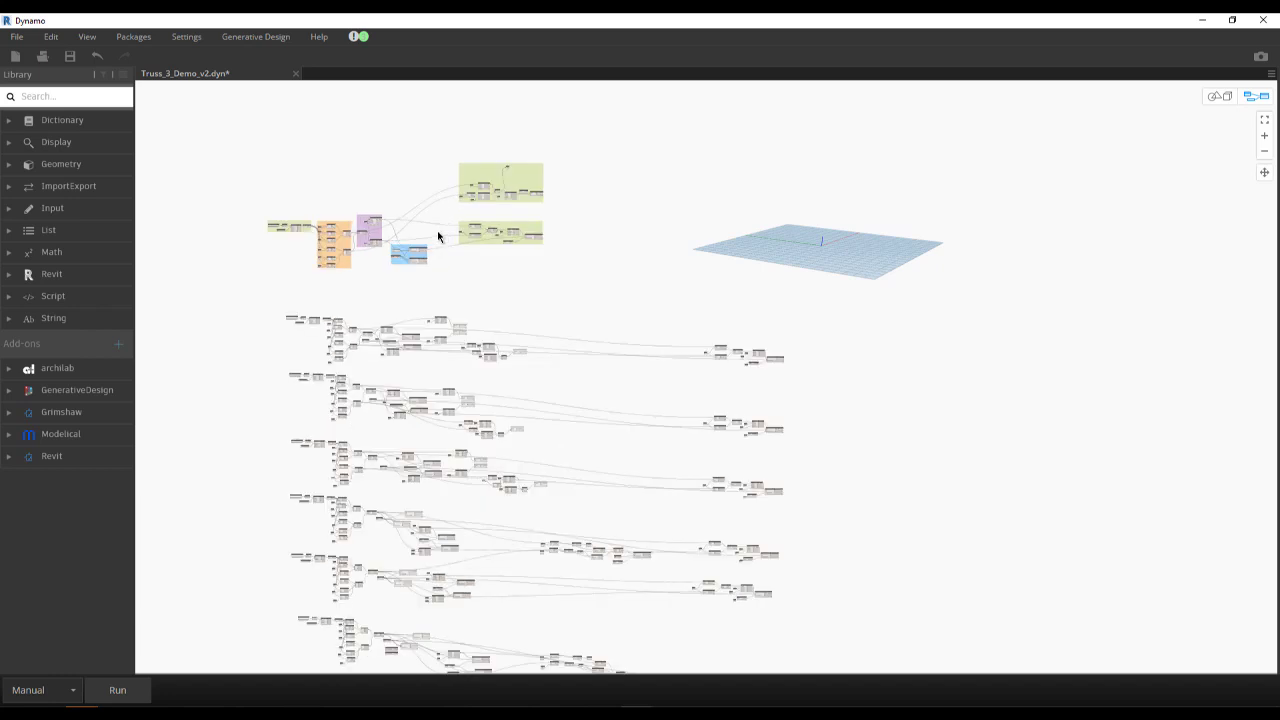
scroll(465, 310, "up", 5)
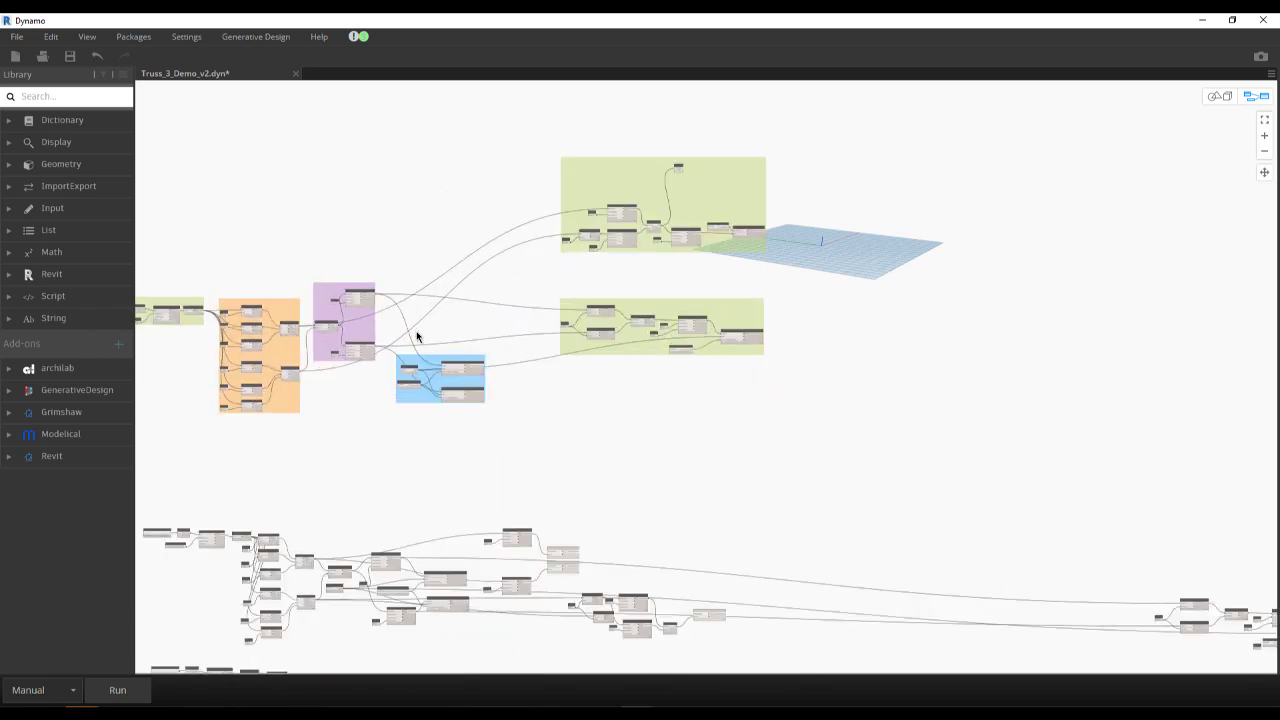
middle_click_drag(418, 336, 508, 325)
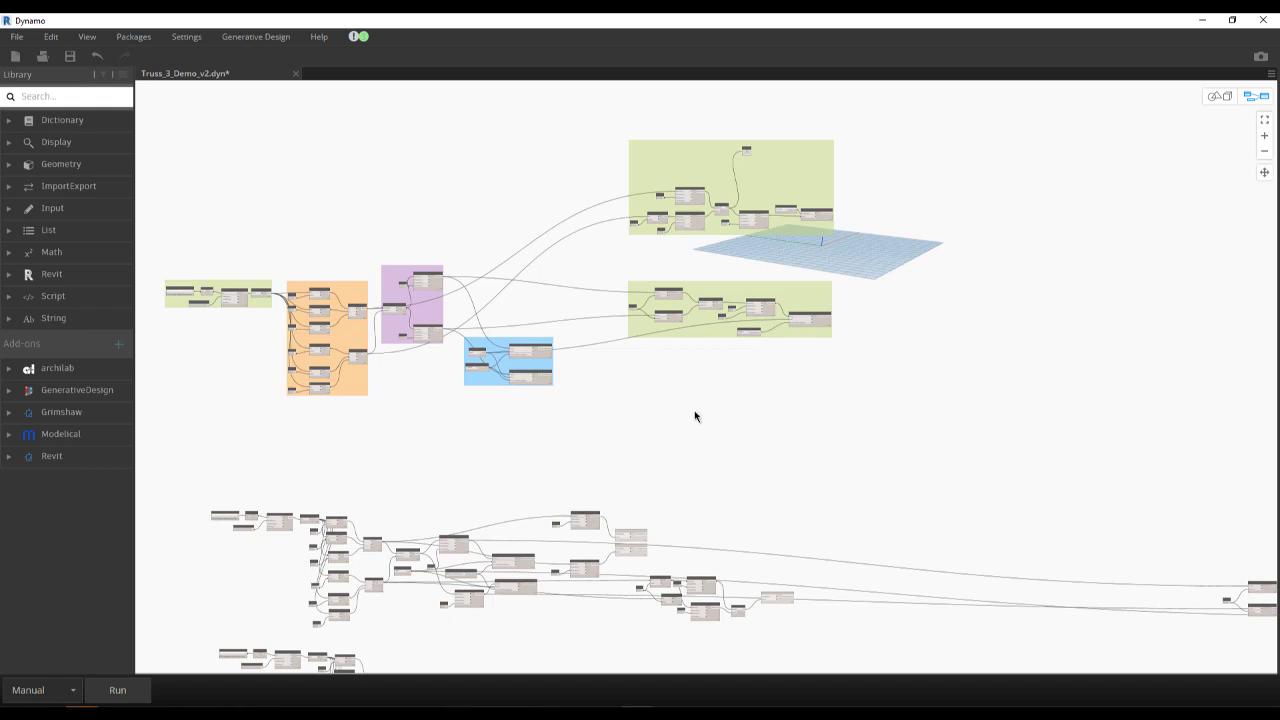
mouse_move(748, 424)
middle_mouse_down()
mouse_move(780, 440)
mouse_move(734, 414)
middle_mouse_up()
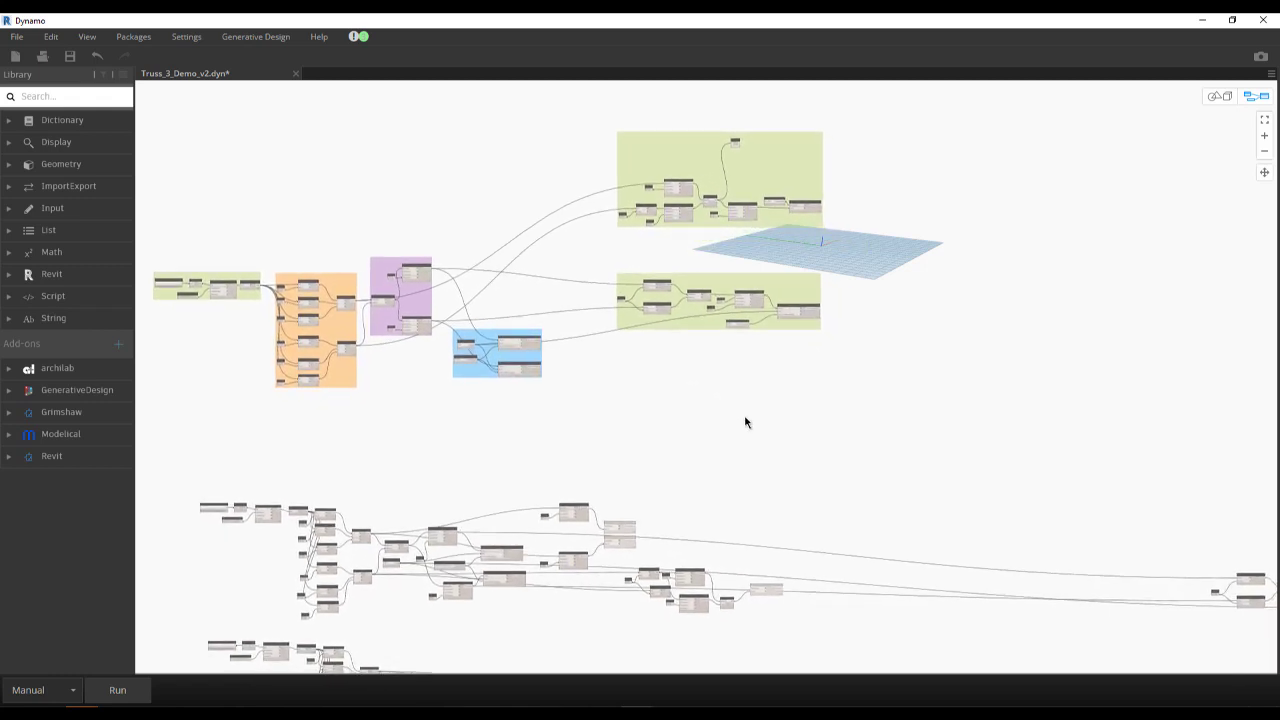
- Enable background 3D preview navigation, shift the preview grid clear of the node groups, and return to graph navigation
left_click(1219, 100)
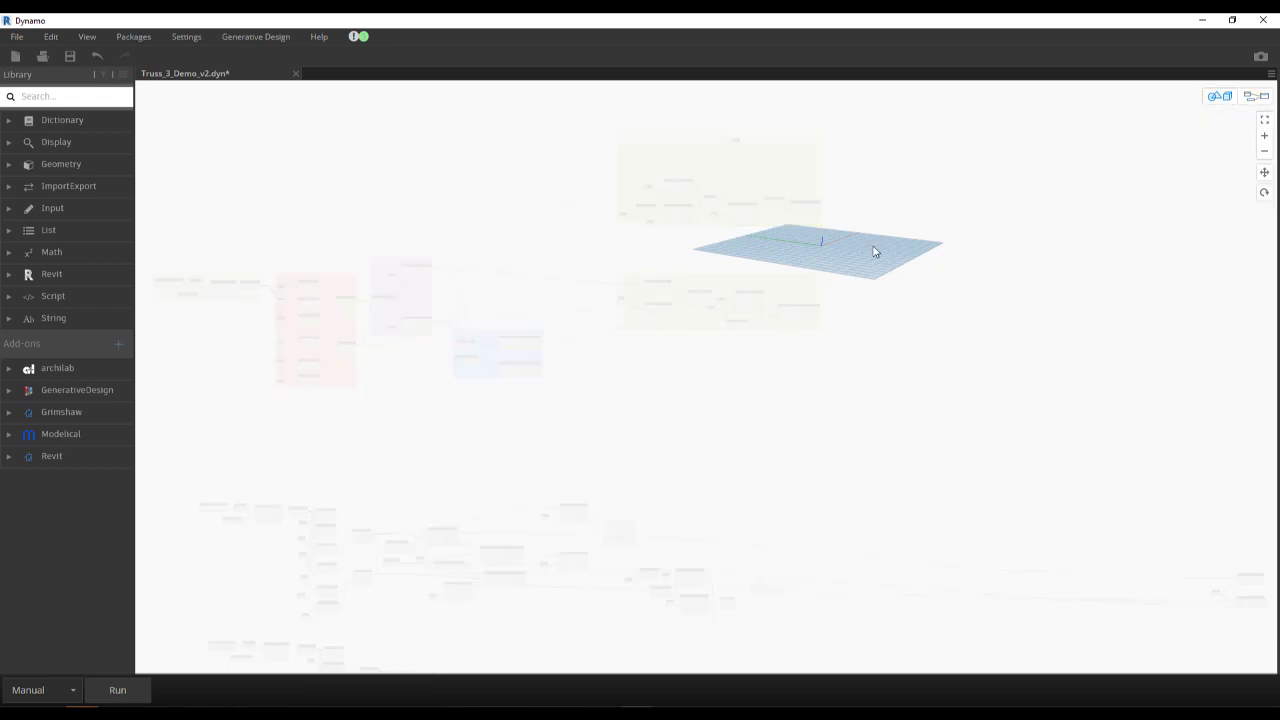
middle_click_drag(855, 271, 1091, 329)
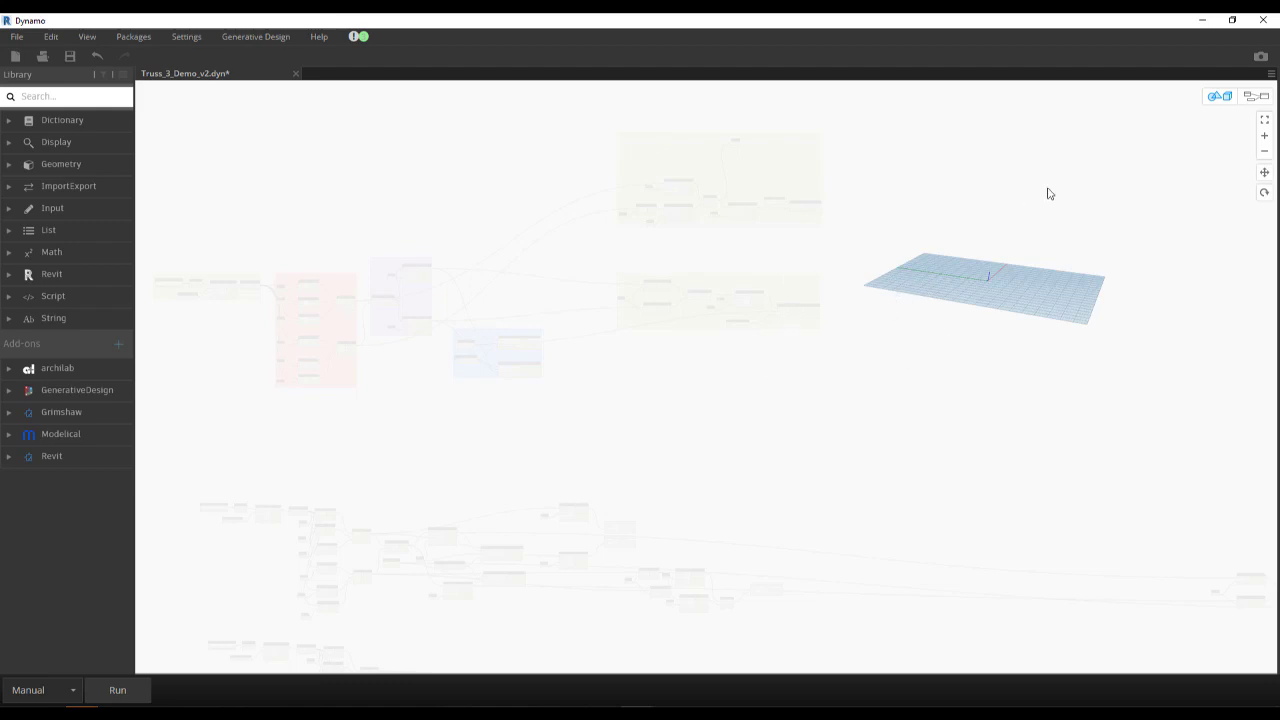
left_click(1249, 97)
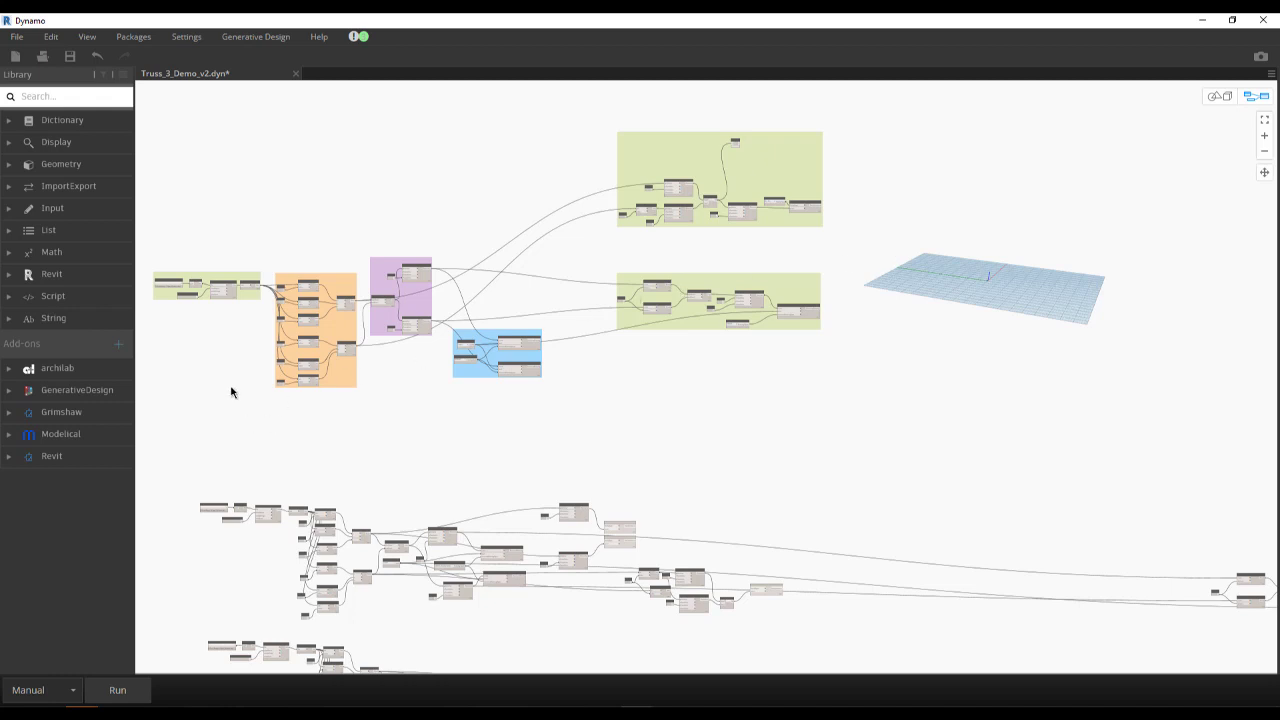
- Examine the Geometry Import - Upstream Lower Chord group, from the File Path node to List.Transpose
middle_click_drag(265, 388, 317, 350)
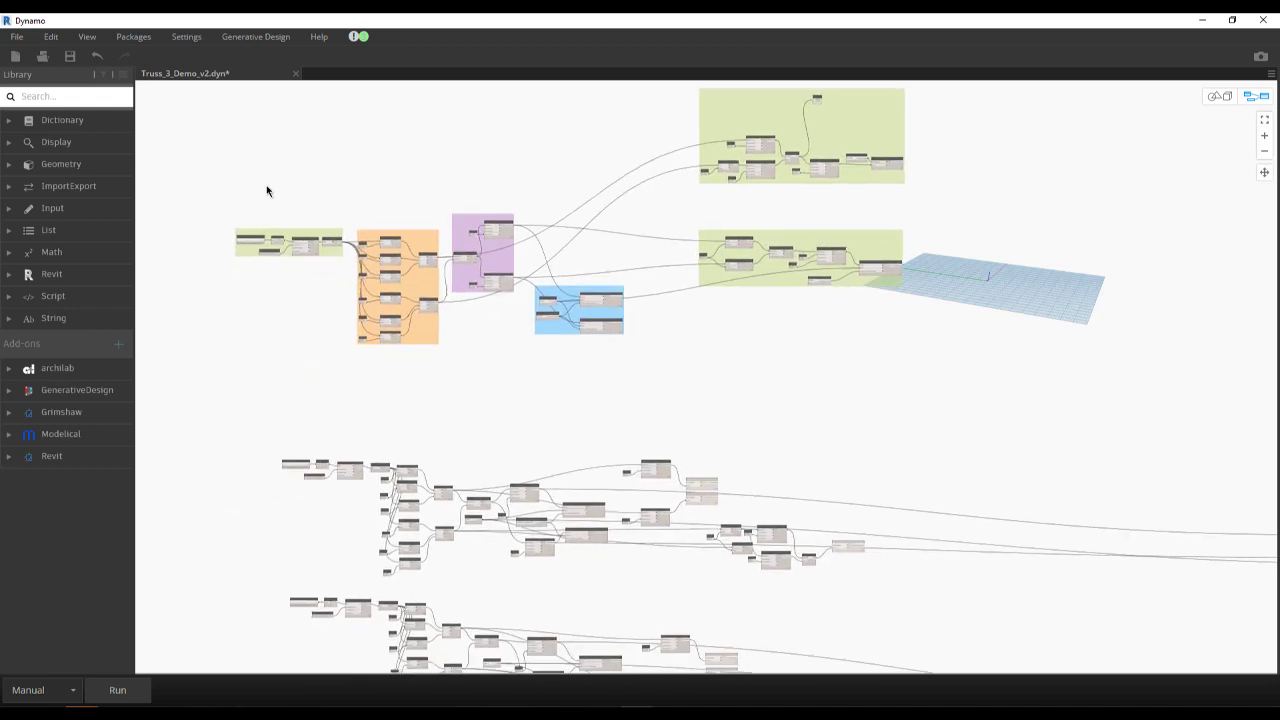
scroll(251, 198, "up", 5)
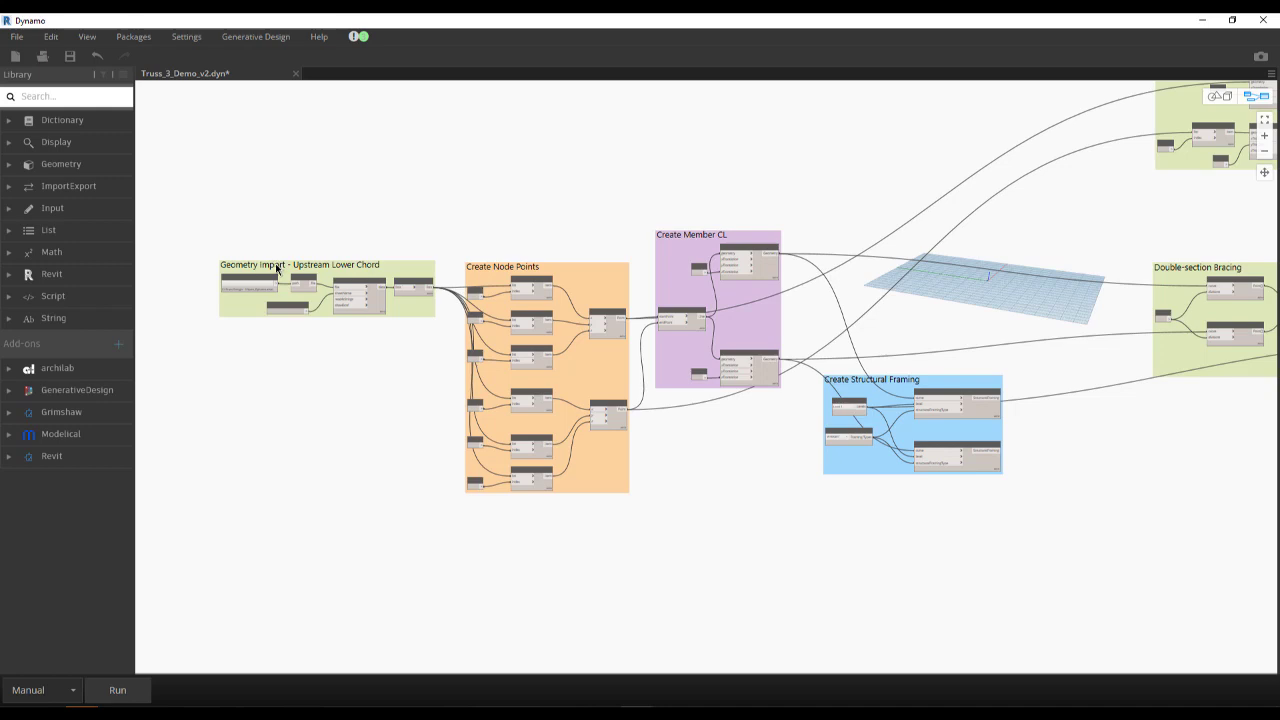
scroll(277, 268, "up", 1)
scroll(277, 270, "up", 1)
scroll(277, 273, "up", 3)
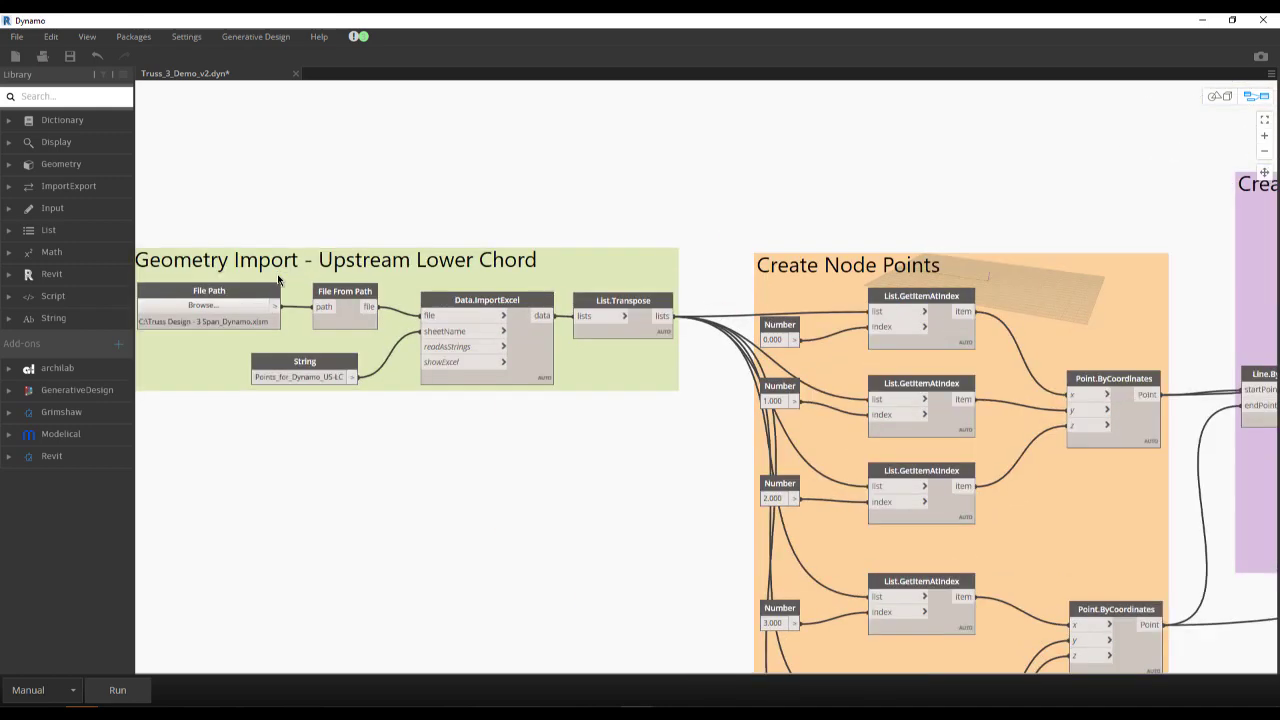
middle_click_drag(327, 262, 342, 227)
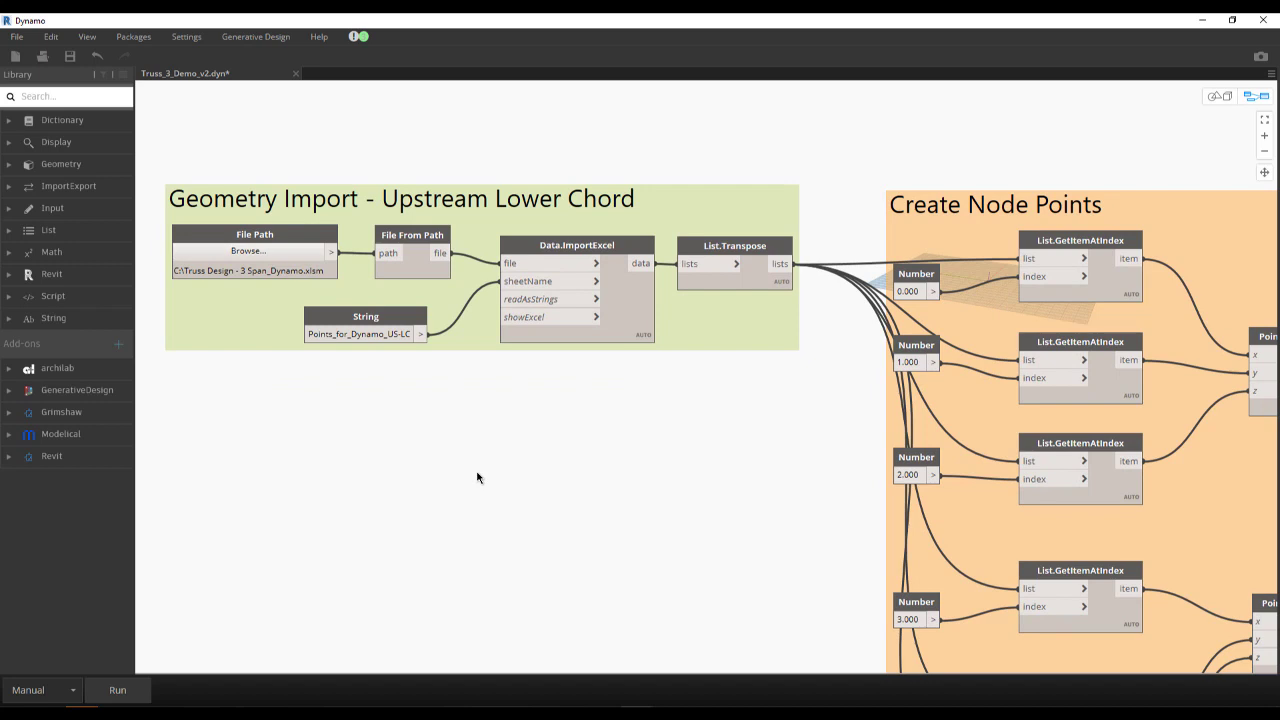
mouse_move(226, 233)
- Switch to the Excel workbook Truss Design - 3 Span_Dynamo and review the upper and lower chord node tables
key("alt+Tab")
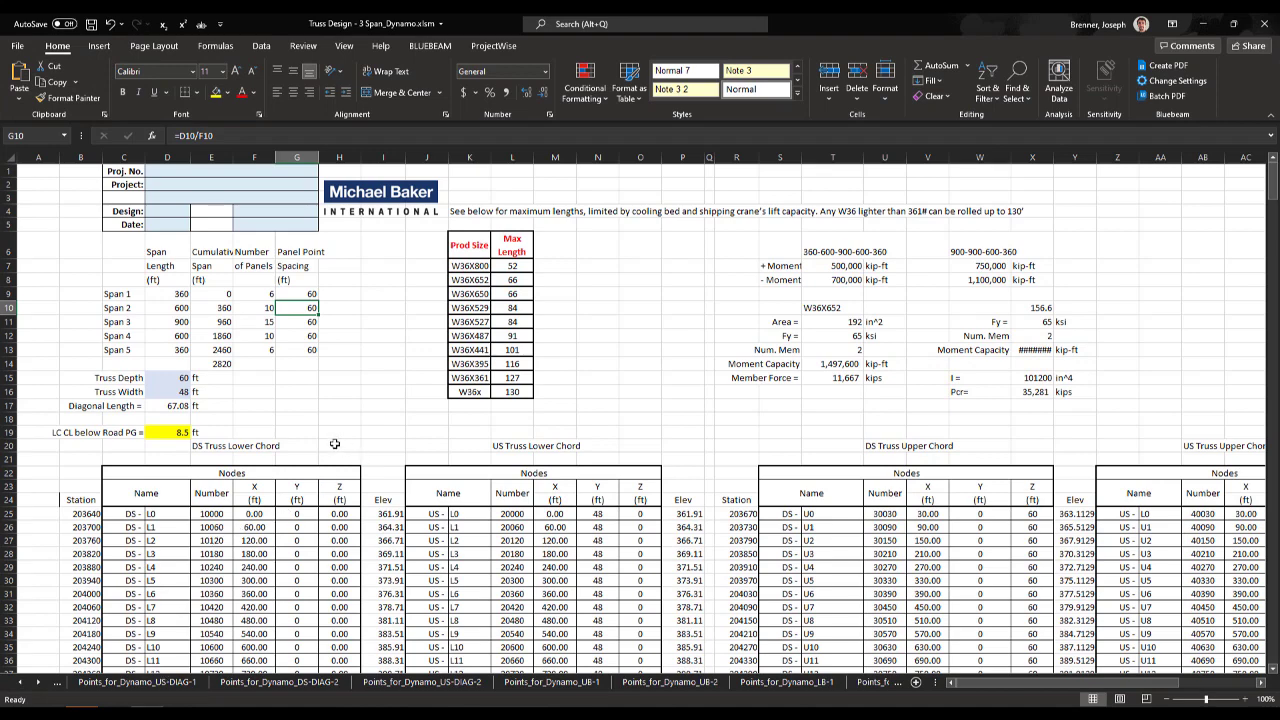
scroll(345, 450, "down", 2)
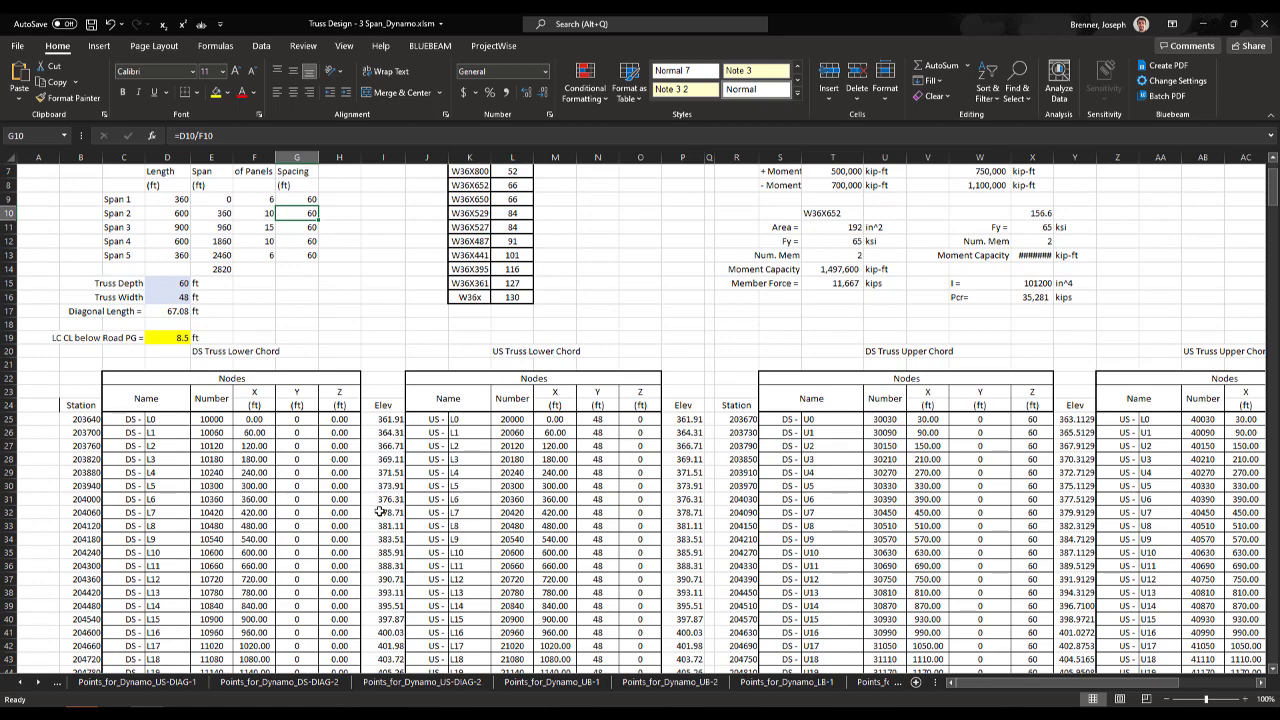
scroll(380, 511, "down", 2)
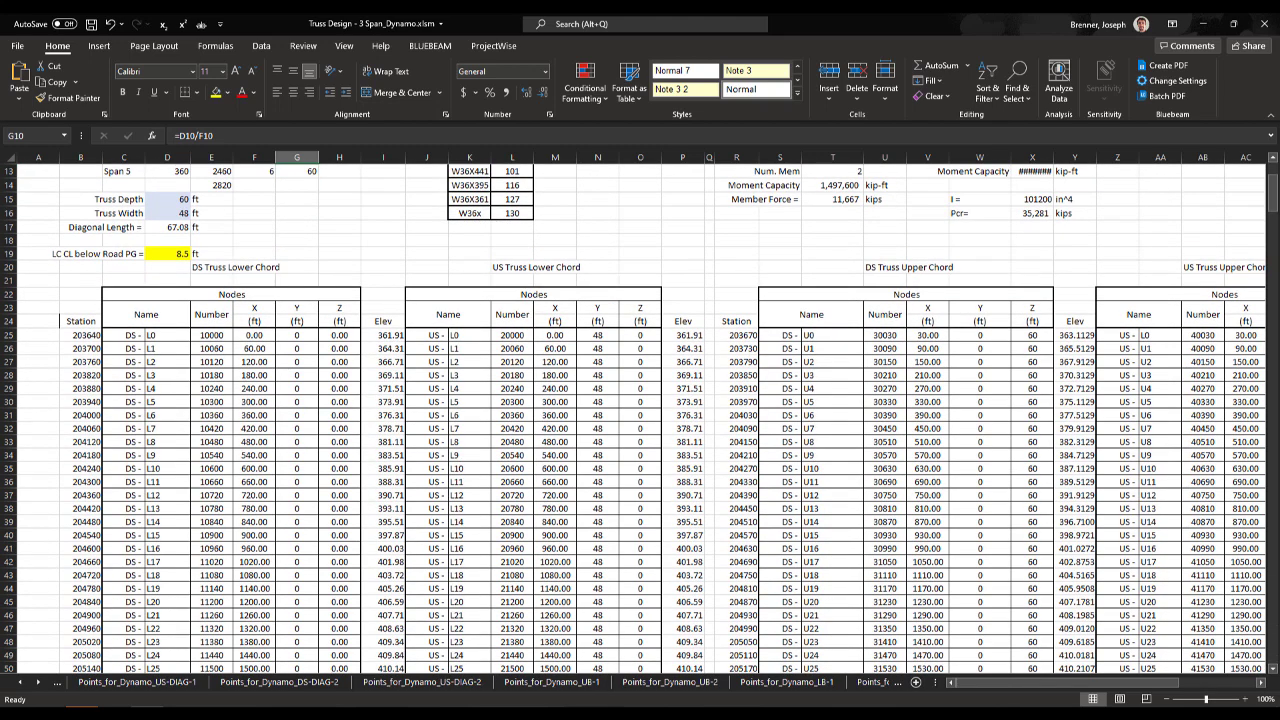
left_click_drag(1037, 691, 1090, 682)
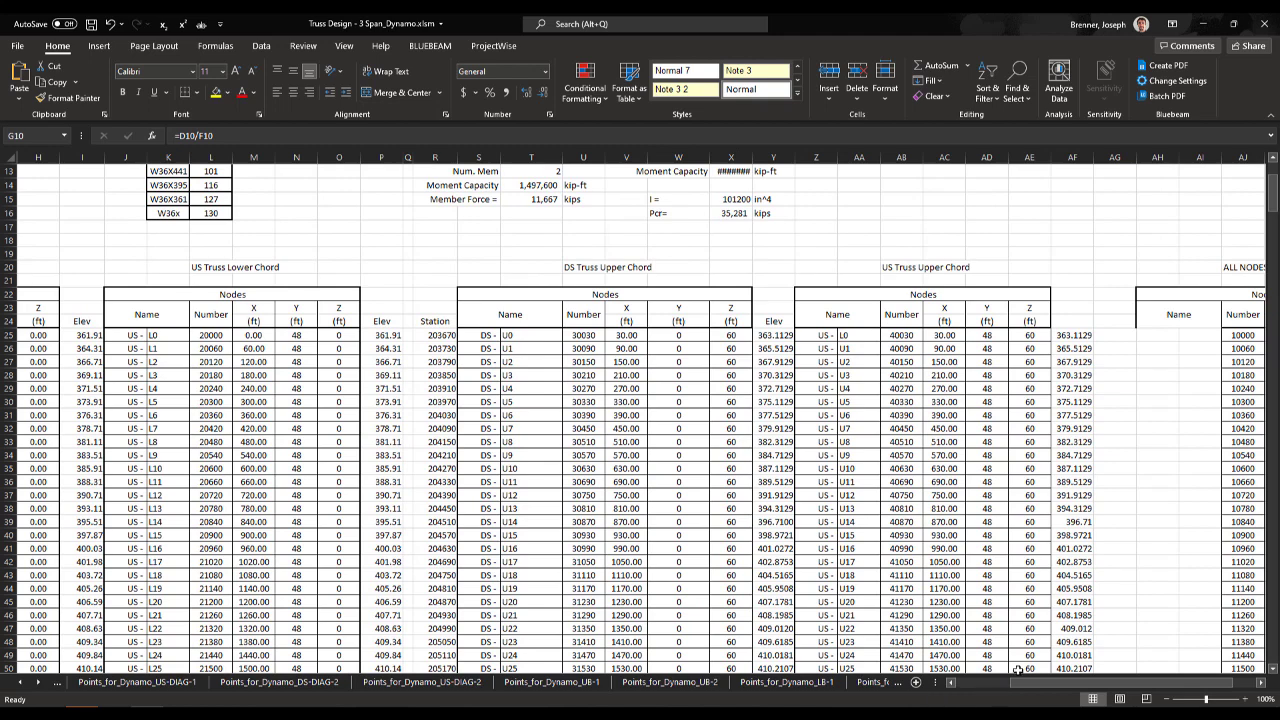
left_click_drag(1028, 683, 958, 685)
- Open the Points_for_Dynamo_DS-LC sheet, review its point coordinates from the first row, and return to Dynamo
left_click(21, 683)
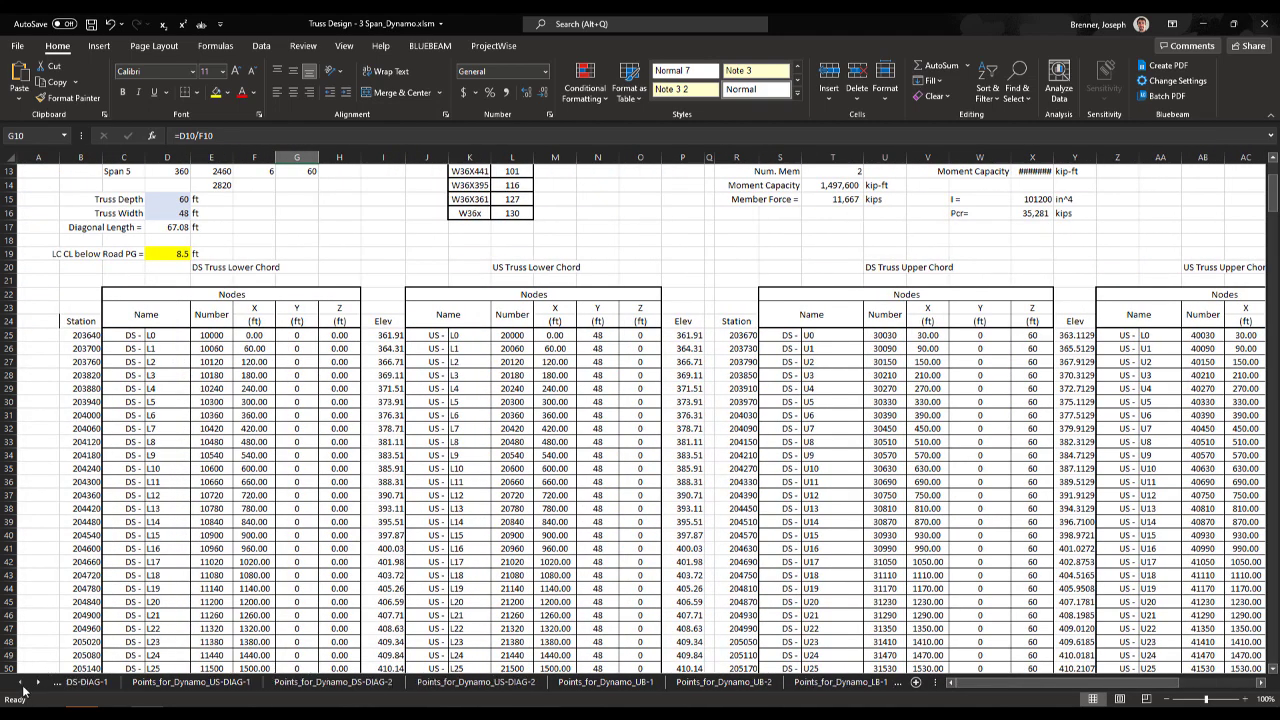
left_click(21, 683)
left_click(21, 683)
left_click(96, 686)
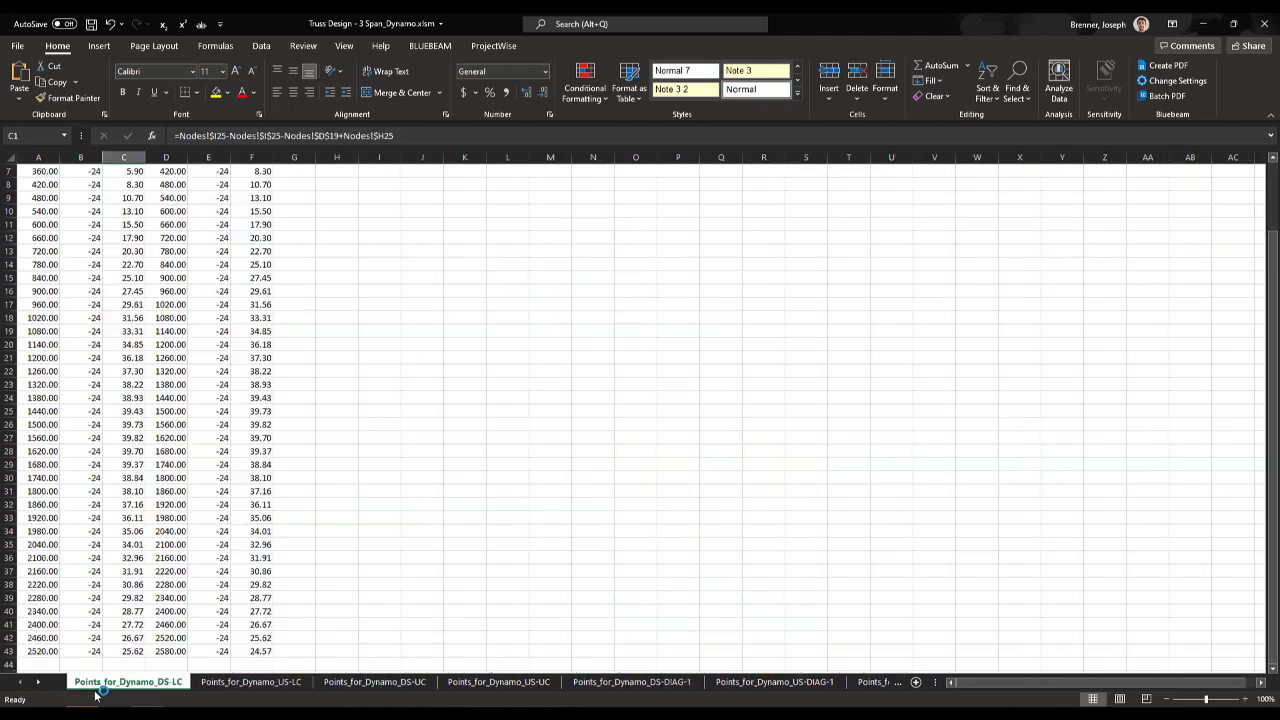
scroll(99, 692, "up", 2)
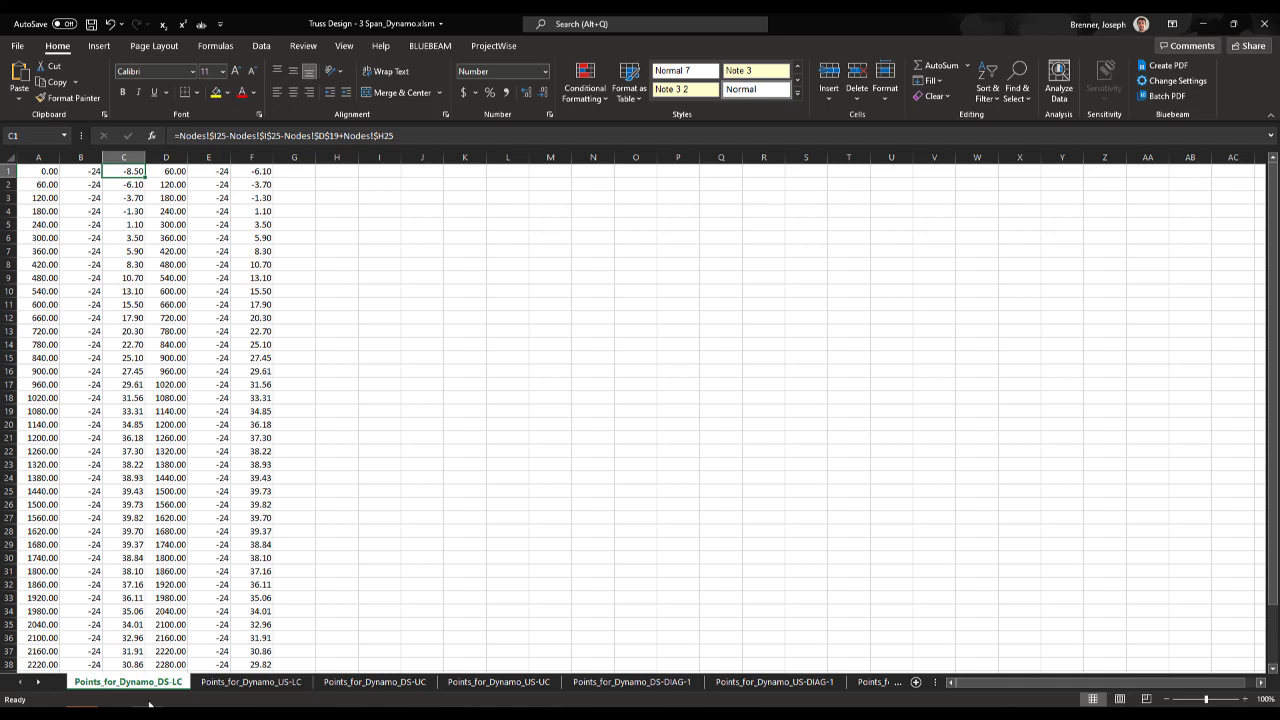
left_click(1203, 23)
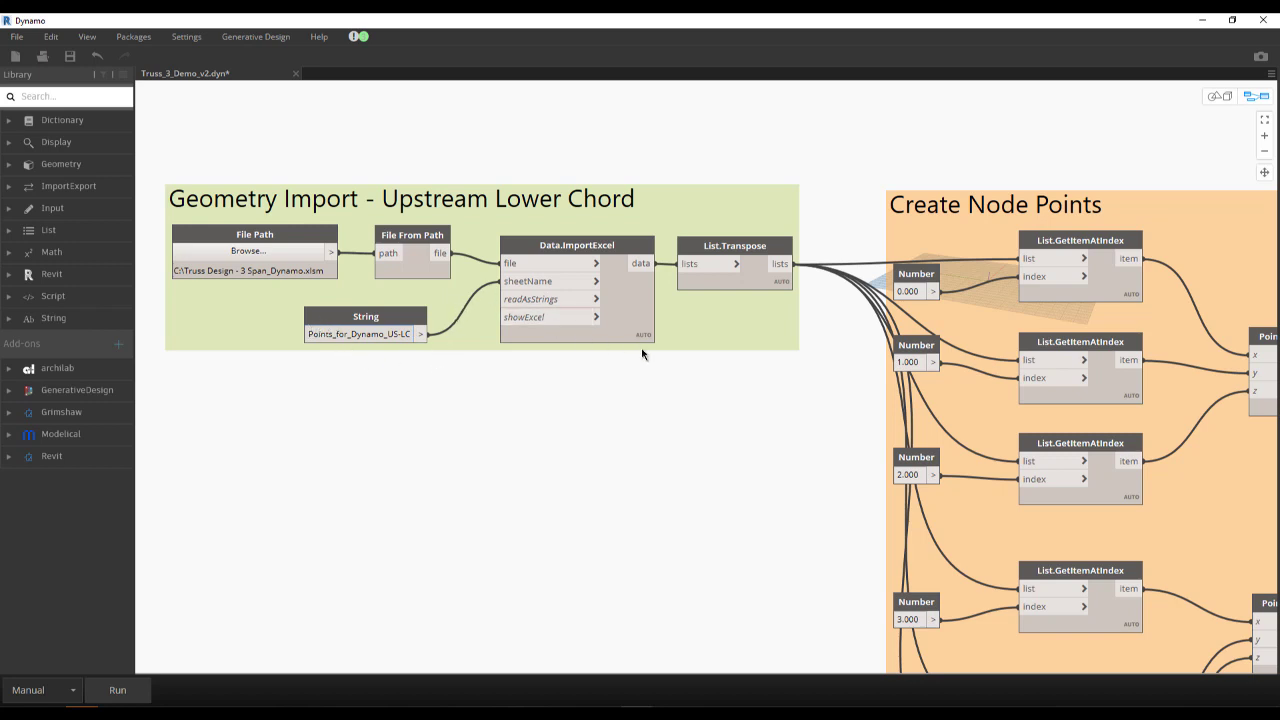
- Follow the Excel import data into the Create Node Points group and examine its List.GetItemAtIndex and Point.ByCoordinates nodes
mouse_move(632, 271)
middle_click_drag(844, 209, 600, 154)
scroll(600, 154, "down", 3)
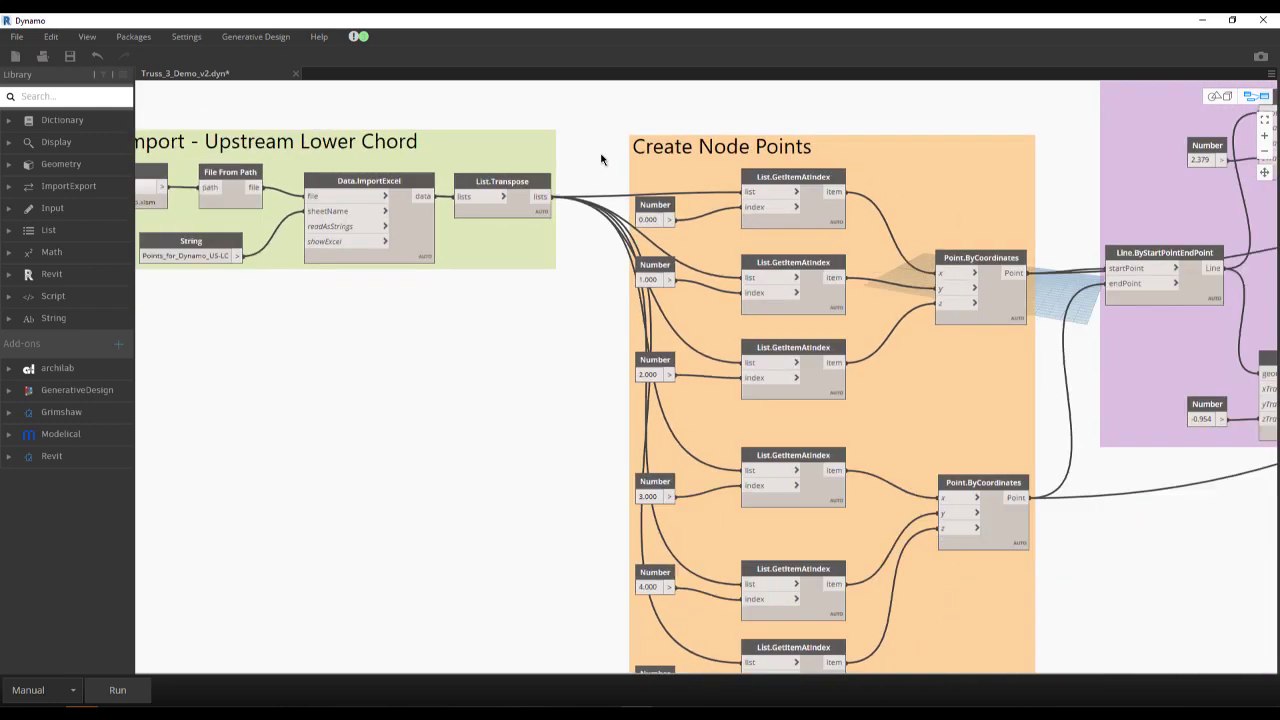
scroll(834, 268, "down", 2)
middle_click_drag(932, 296, 864, 270)
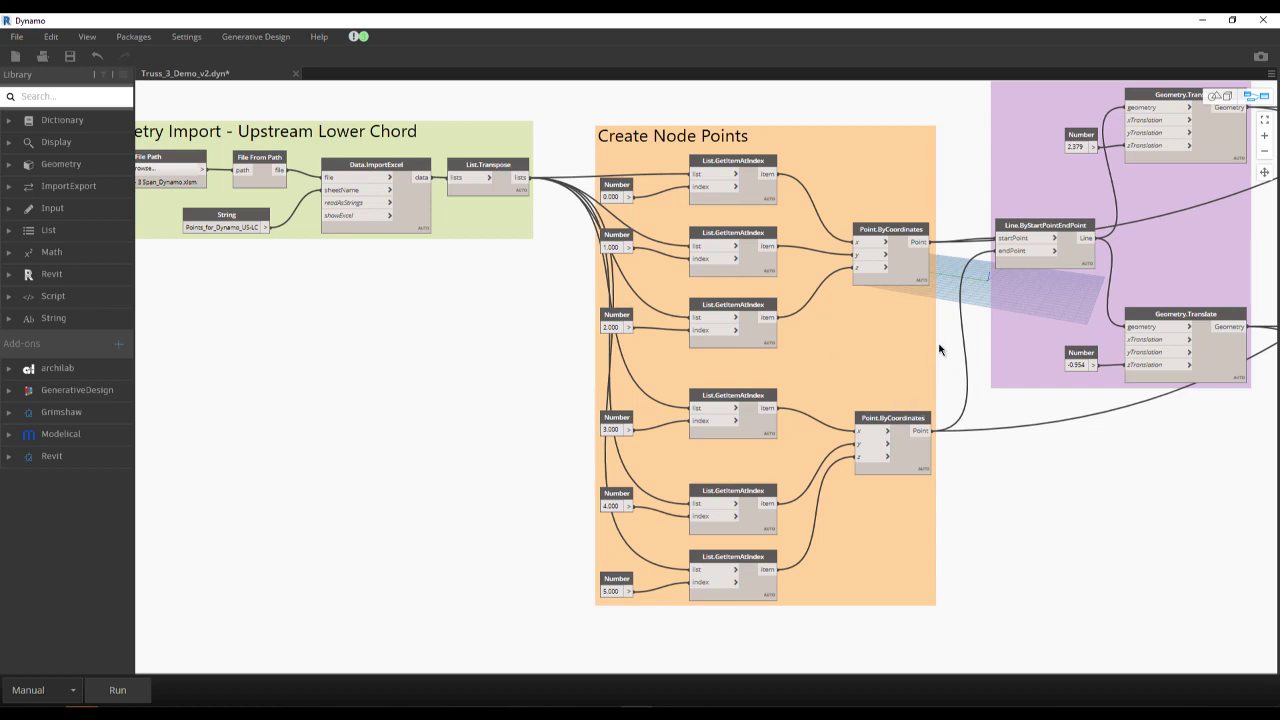
middle_click_drag(916, 351, 835, 355)
scroll(838, 326, "up", 1)
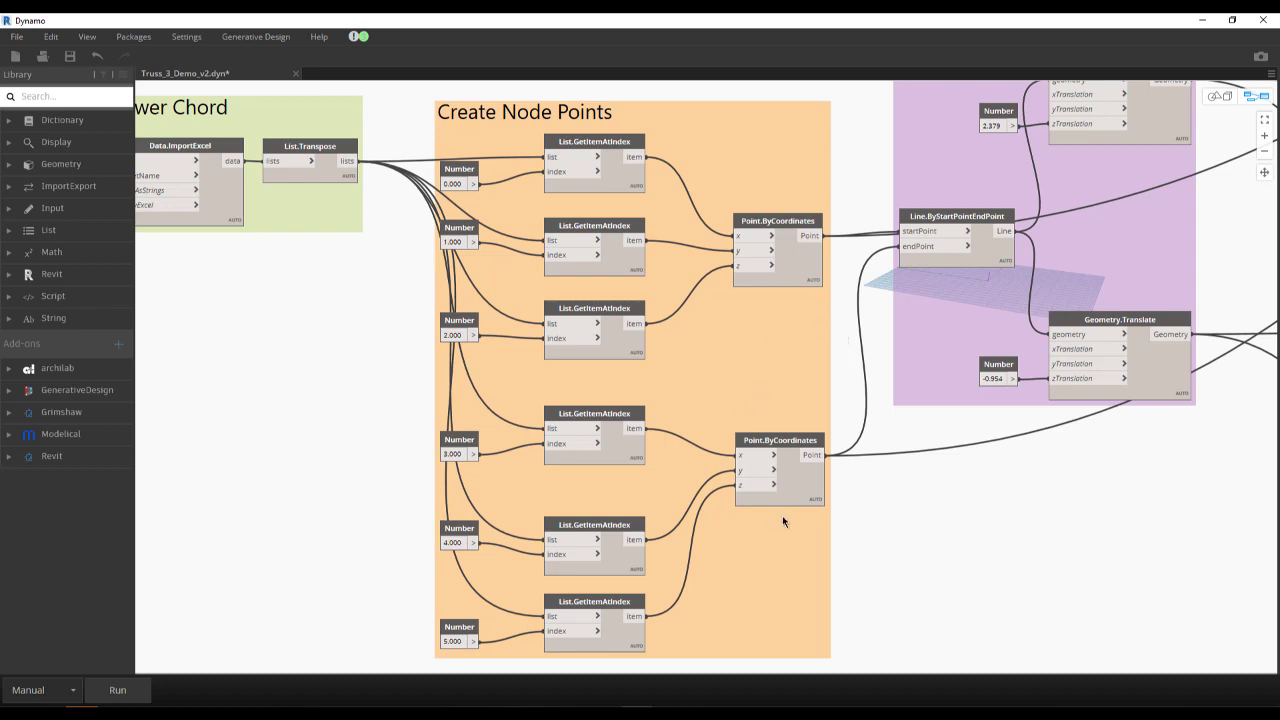
- Examine how the node points feed Line.ByStartPointEndPoint and the two Geometry.Translate nodes in the Create Member CL group
middle_click_drag(804, 401, 645, 480)
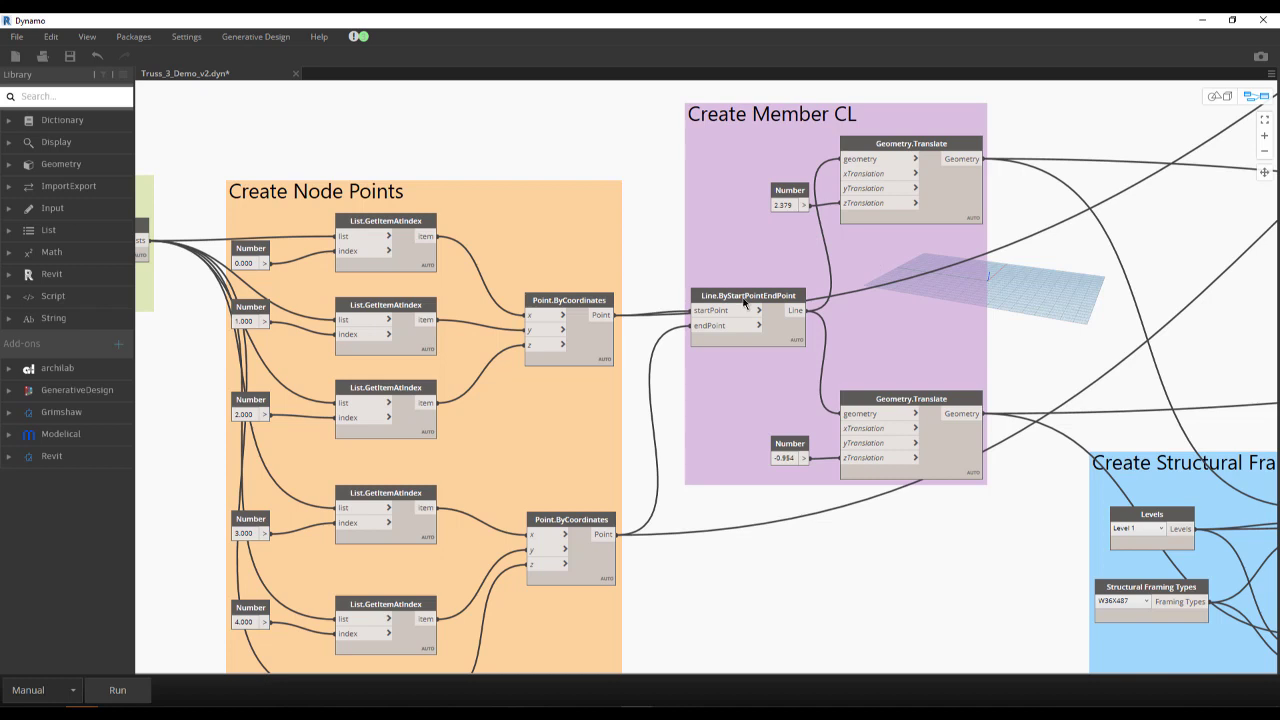
scroll(749, 300, "down", 2)
scroll(768, 383, "up", 1)
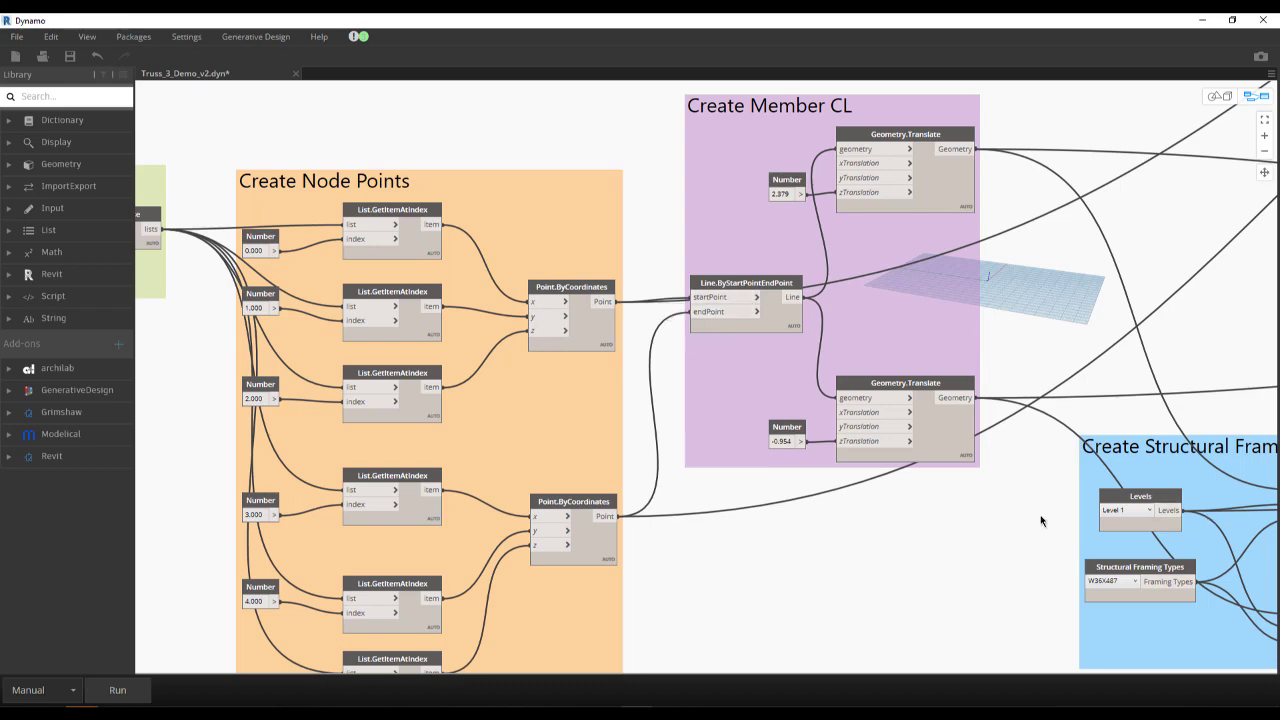
- Examine the Create Structural Framing group, with its level and framing type inputs to the StructuralFraming.BeamByCurve nodes
middle_click_drag(1040, 516, 719, 438)
scroll(719, 438, "down", 1)
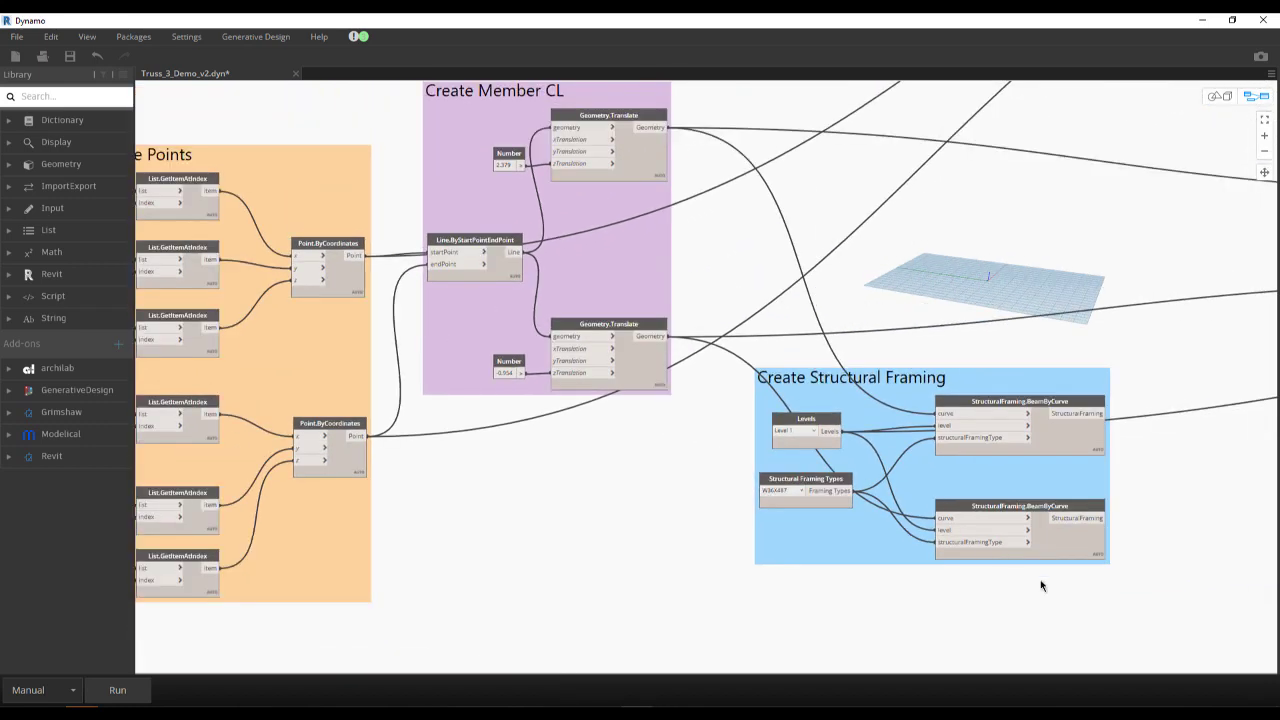
scroll(1055, 596, "down", 1)
scroll(1072, 600, "up", 1)
scroll(1077, 603, "up", 1)
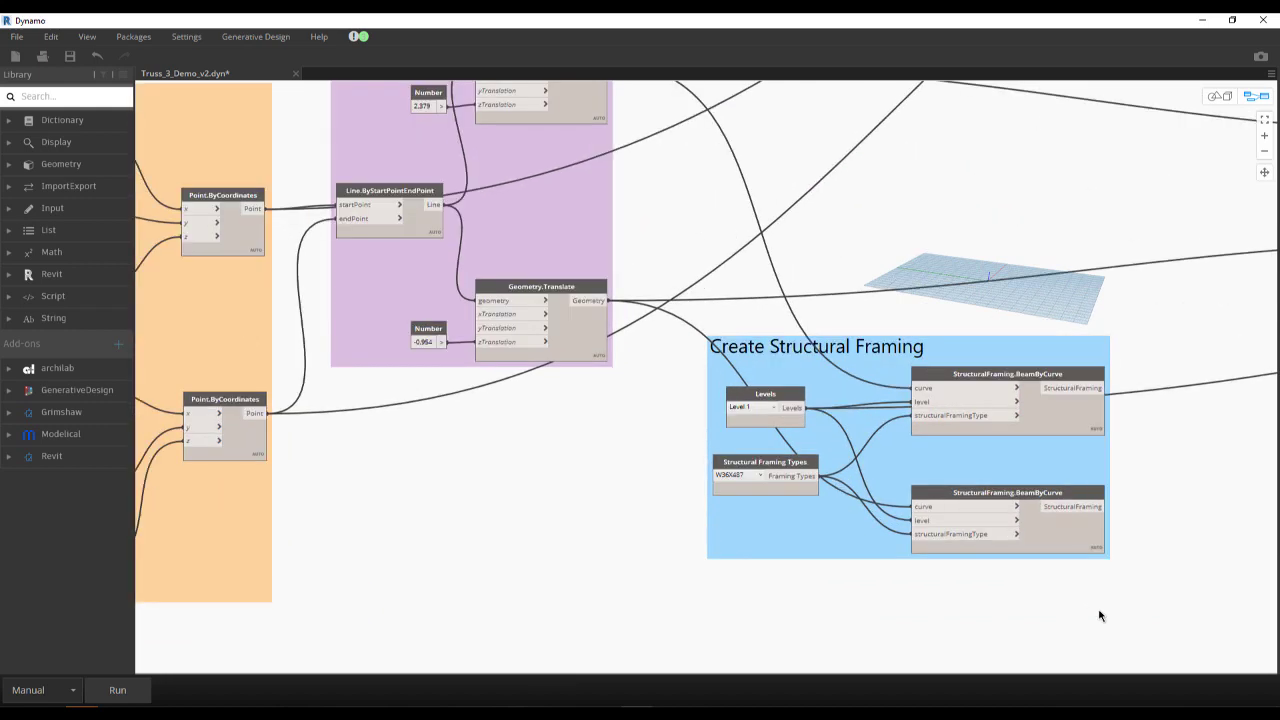
- Inspect the Structural Framing Types node and its connections to both StructuralFraming.BeamByCurve nodes
middle_click_drag(1099, 617, 994, 578)
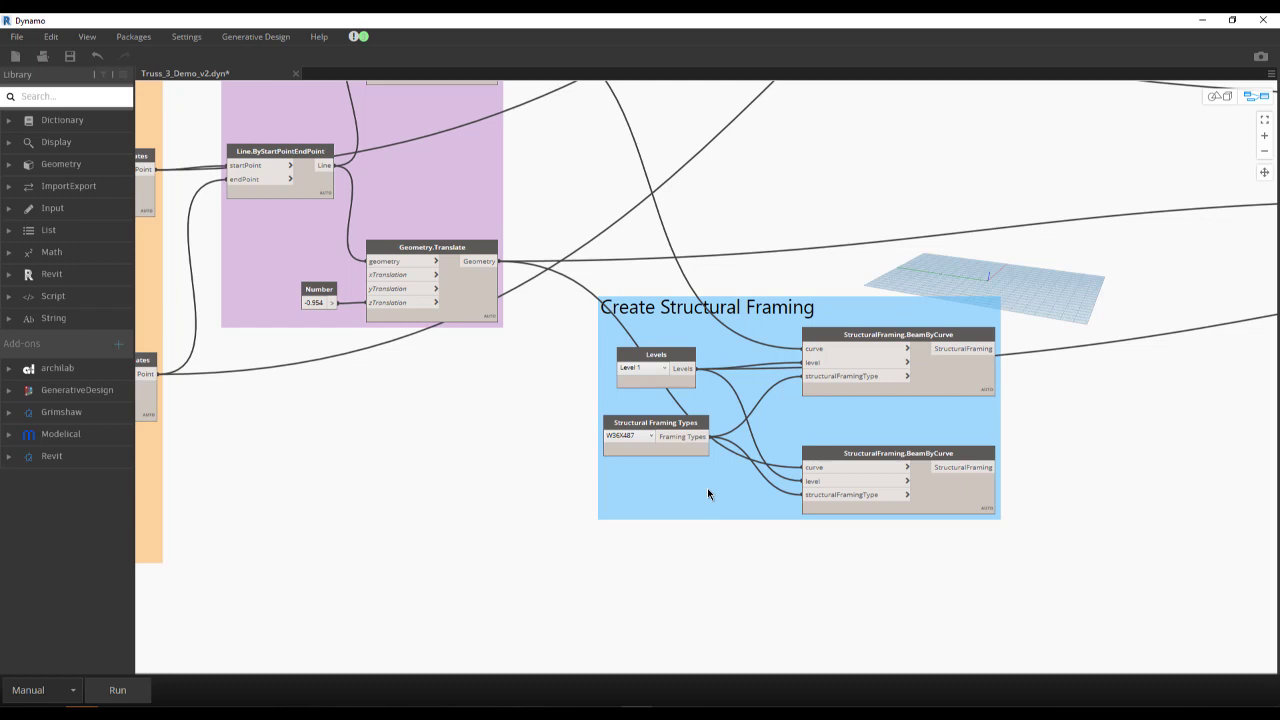
scroll(651, 444, "up", 2)
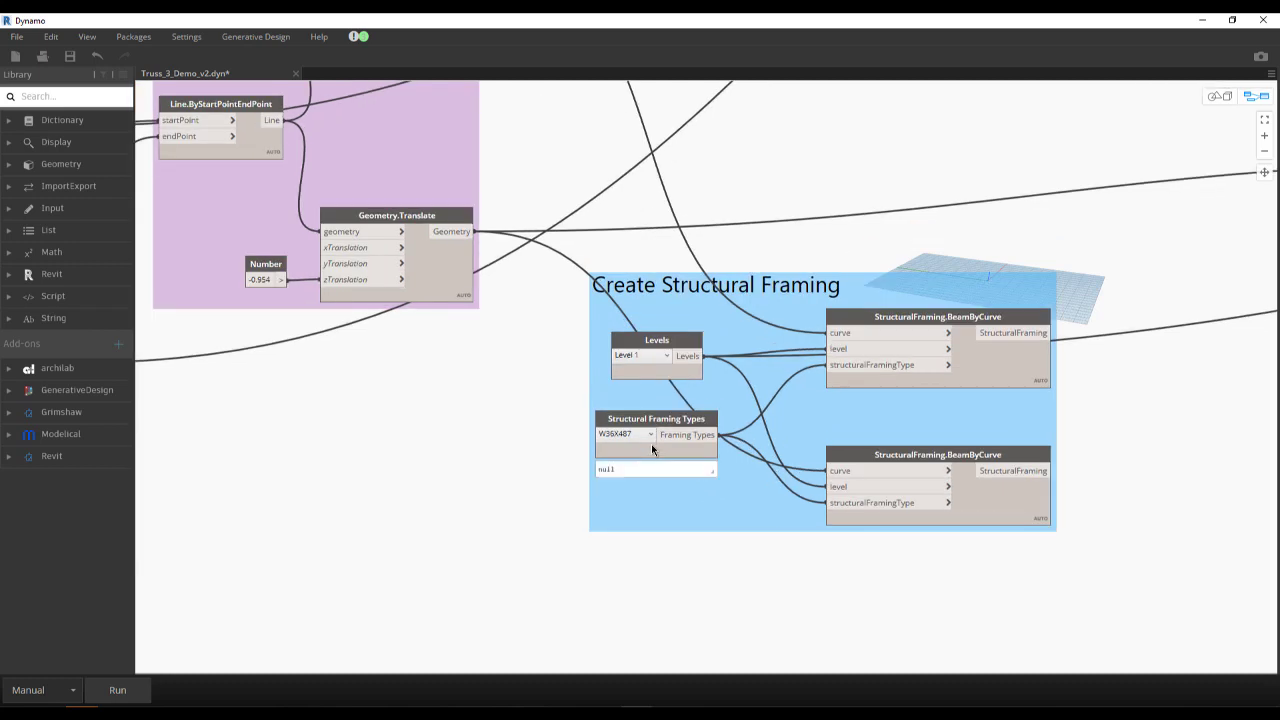
scroll(653, 455, "down", 2)
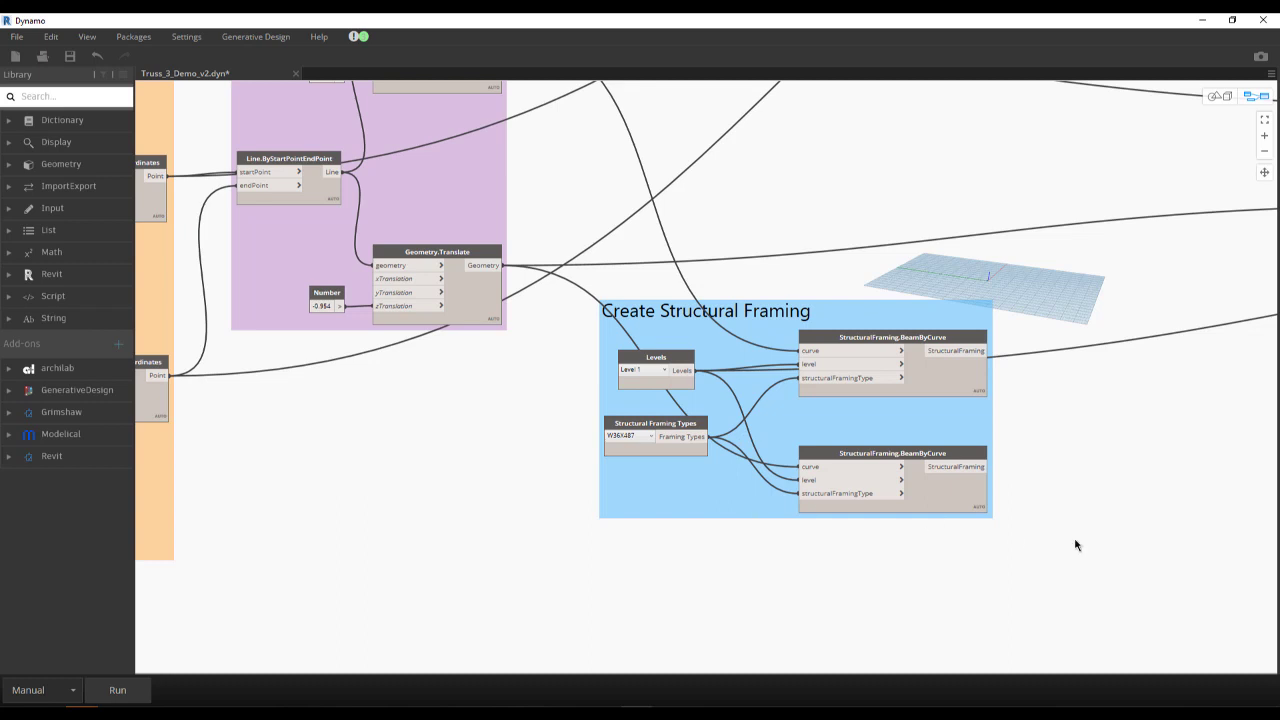
- Examine the Create Floorbeams group, from its Geometry.Translate and List Create nodes to the Family Types and FamilyInstance.ByPoint nodes
middle_click_drag(1123, 449, 1000, 471)
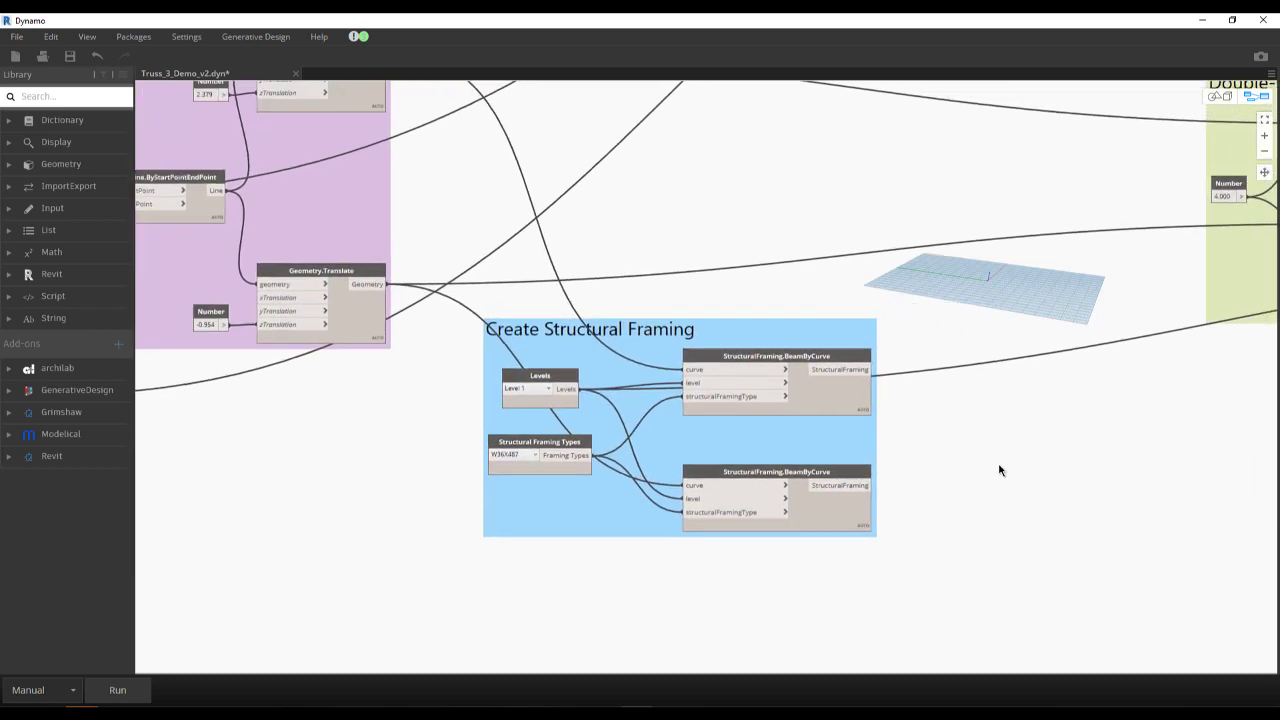
scroll(906, 471, "down", 3)
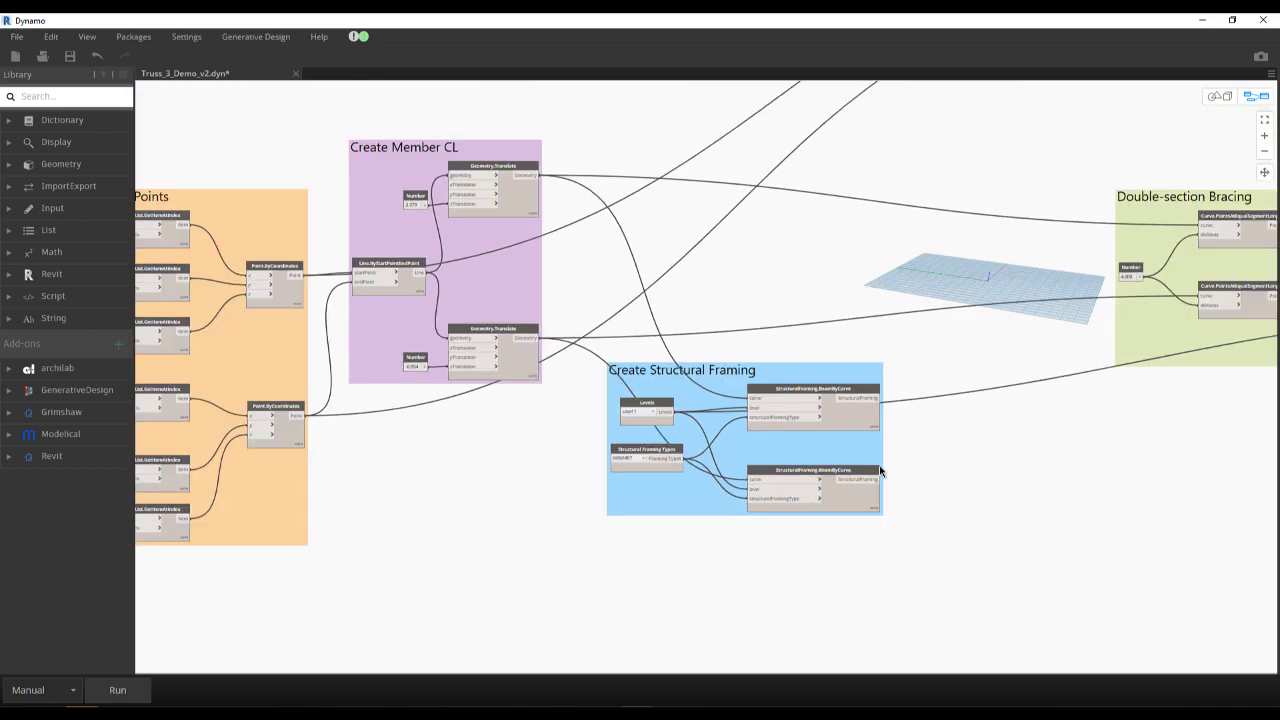
scroll(779, 477, "down", 5)
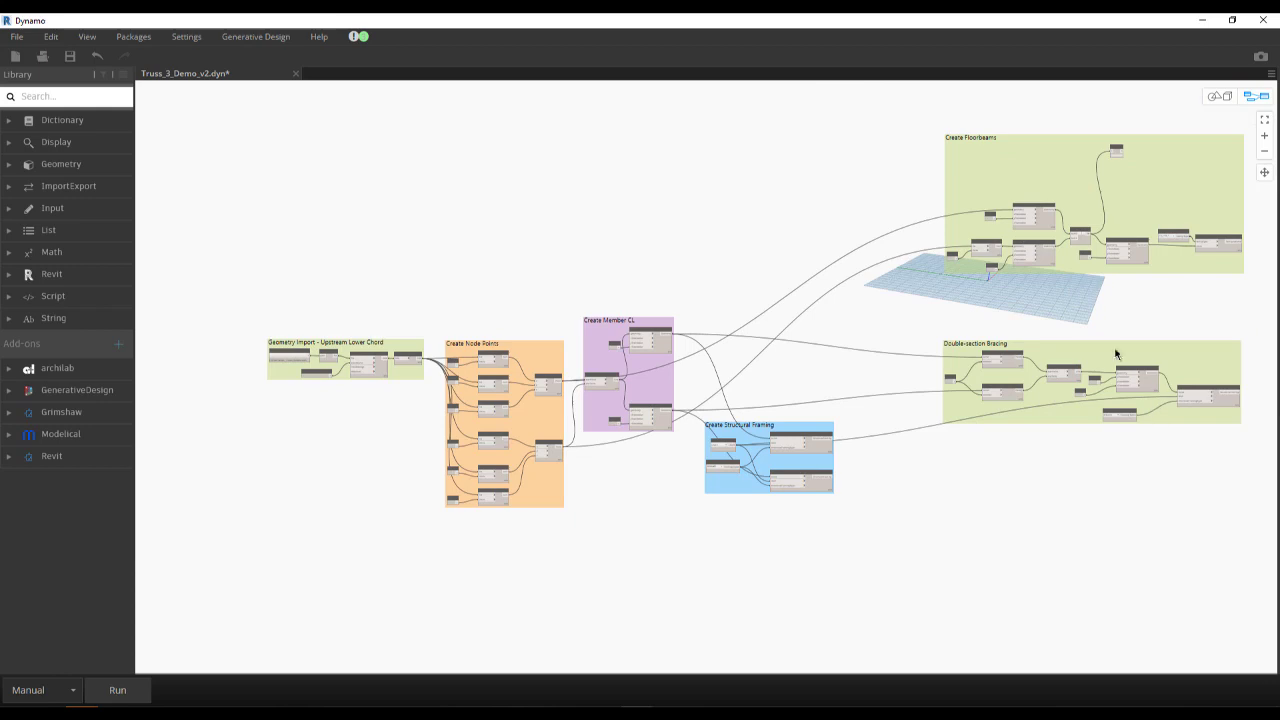
scroll(1086, 338, "up", 2)
middle_click_drag(989, 328, 850, 483)
scroll(936, 373, "up", 6)
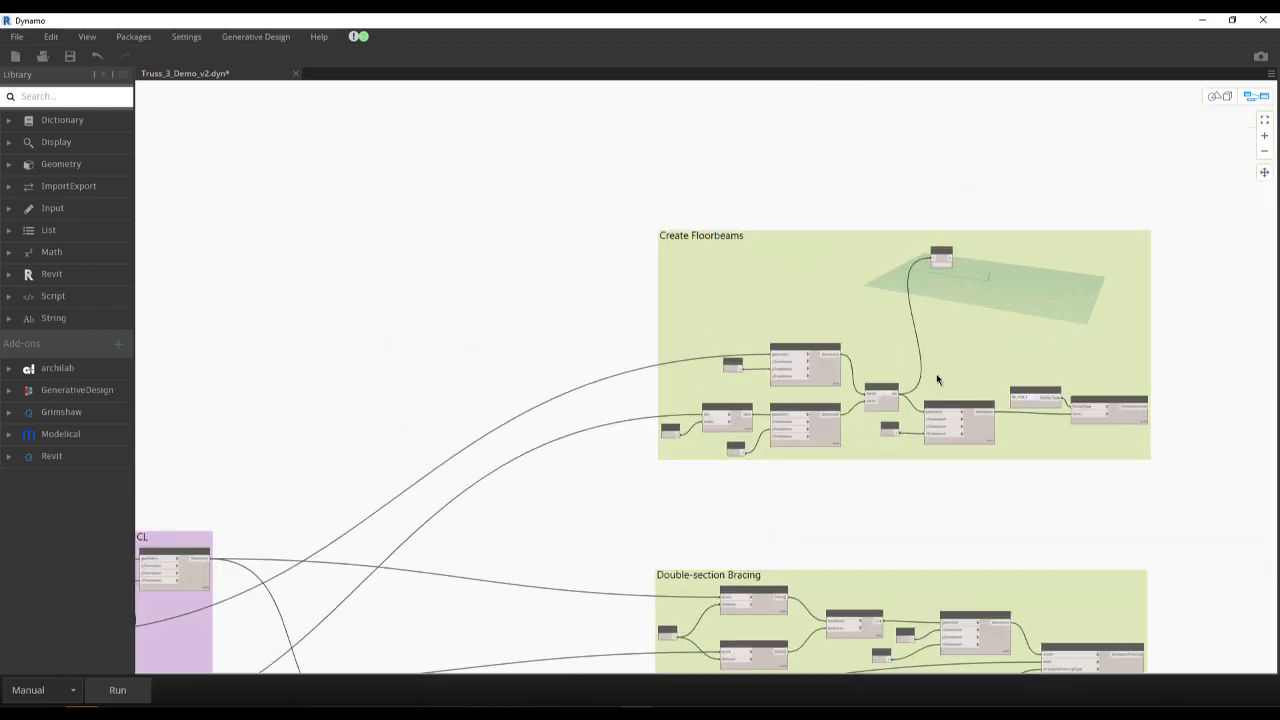
scroll(870, 433, "up", 1)
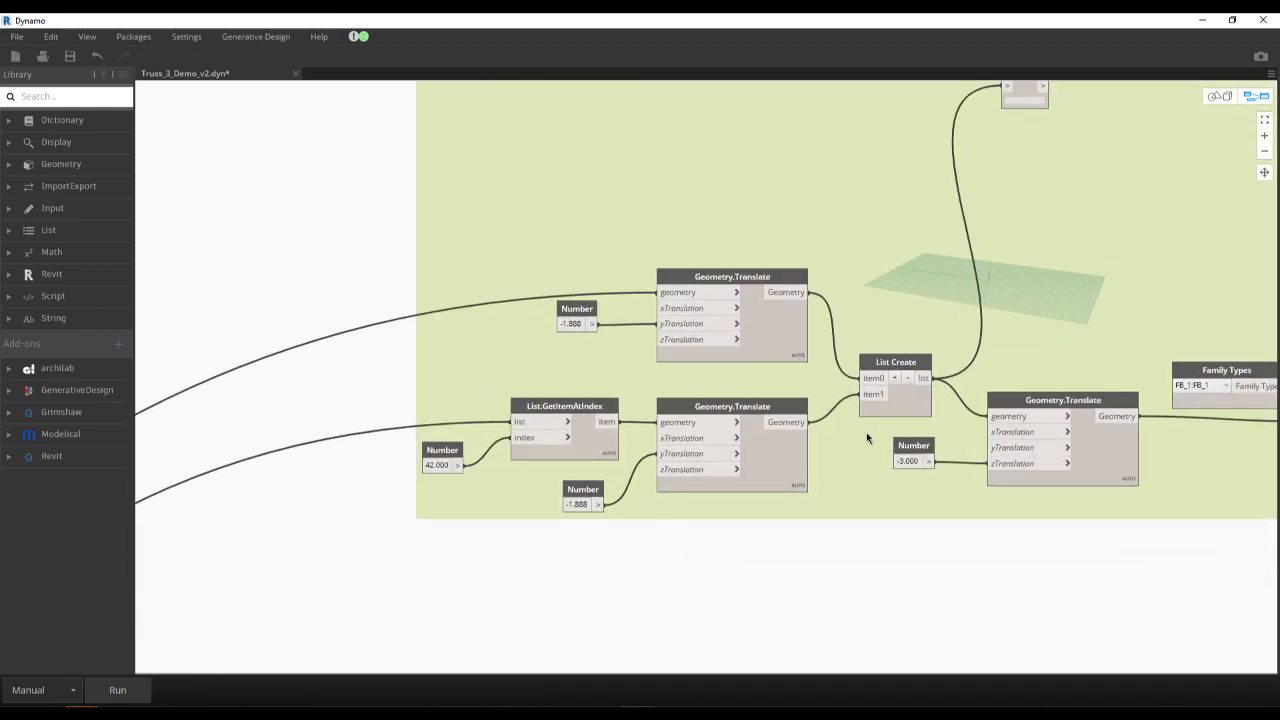
middle_click_drag(945, 461, 735, 430)
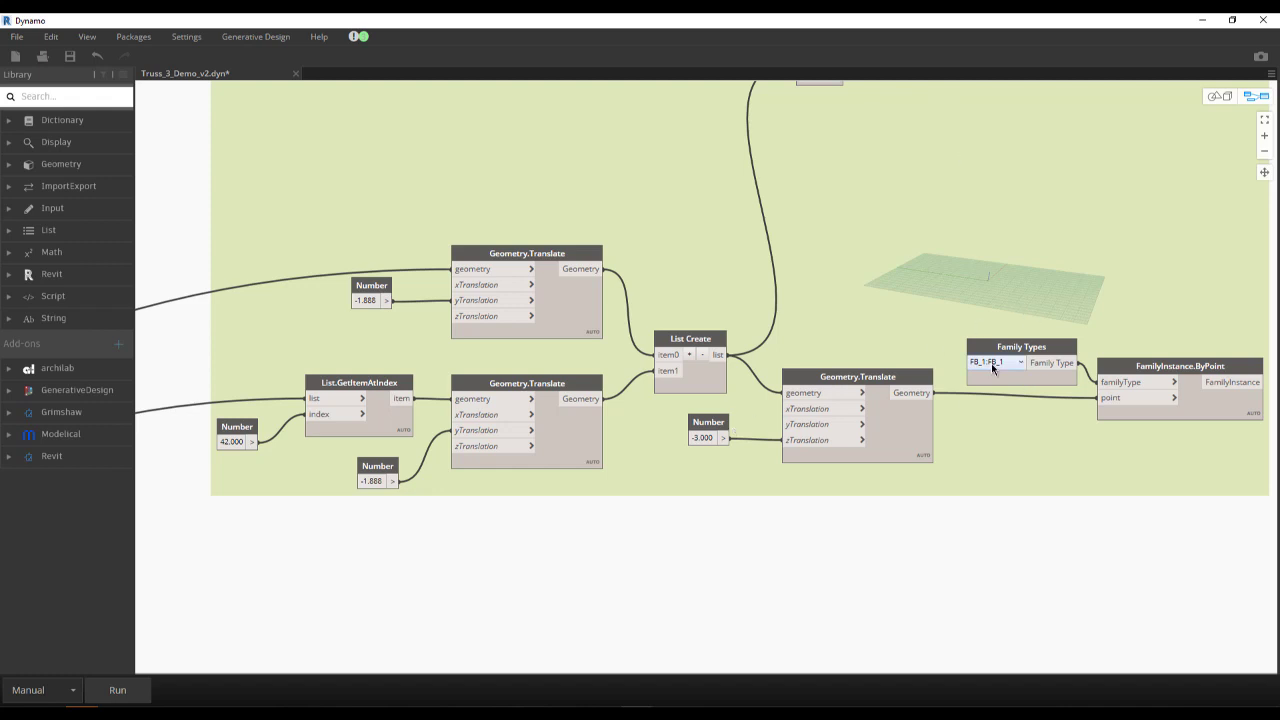
mouse_move(991, 363)
- Examine the Double-section Bracing group, from its Curve.PointsAtEqualSegmentLength nodes to StructuralFraming.BeamByCurve
scroll(963, 308, "down", 3)
scroll(862, 268, "down", 3)
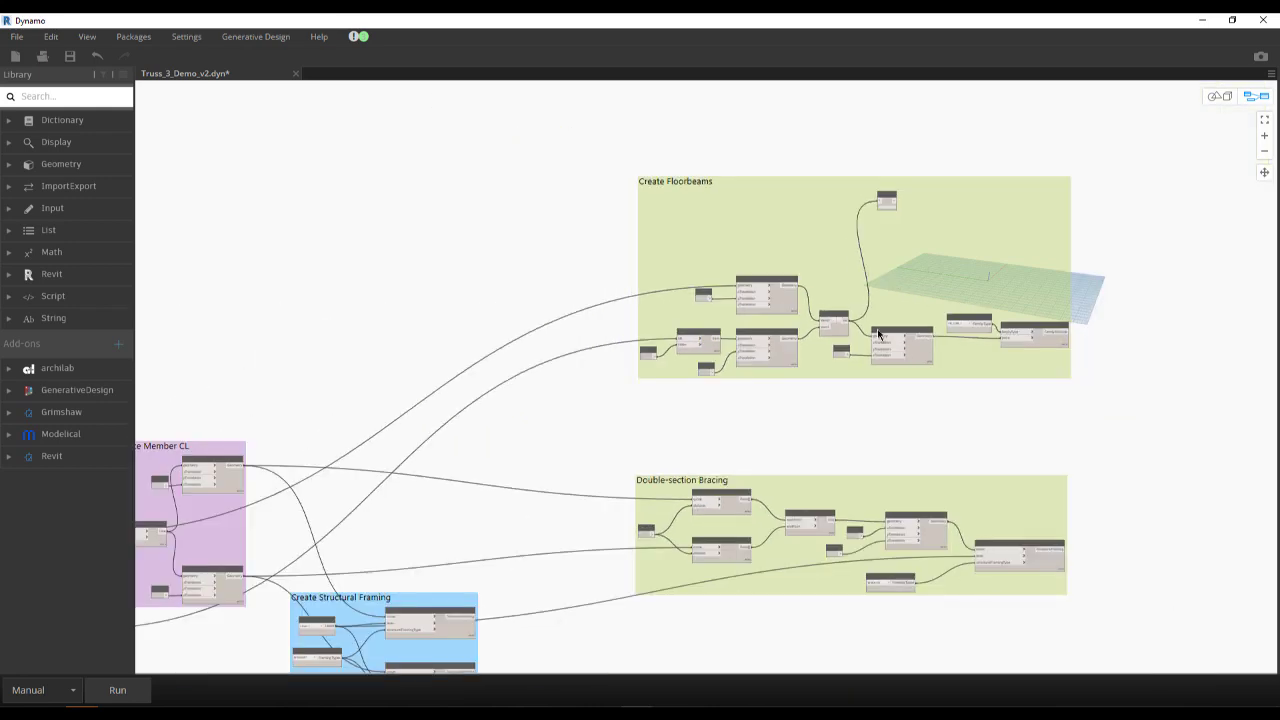
scroll(903, 634, "up", 1)
scroll(910, 637, "up", 3)
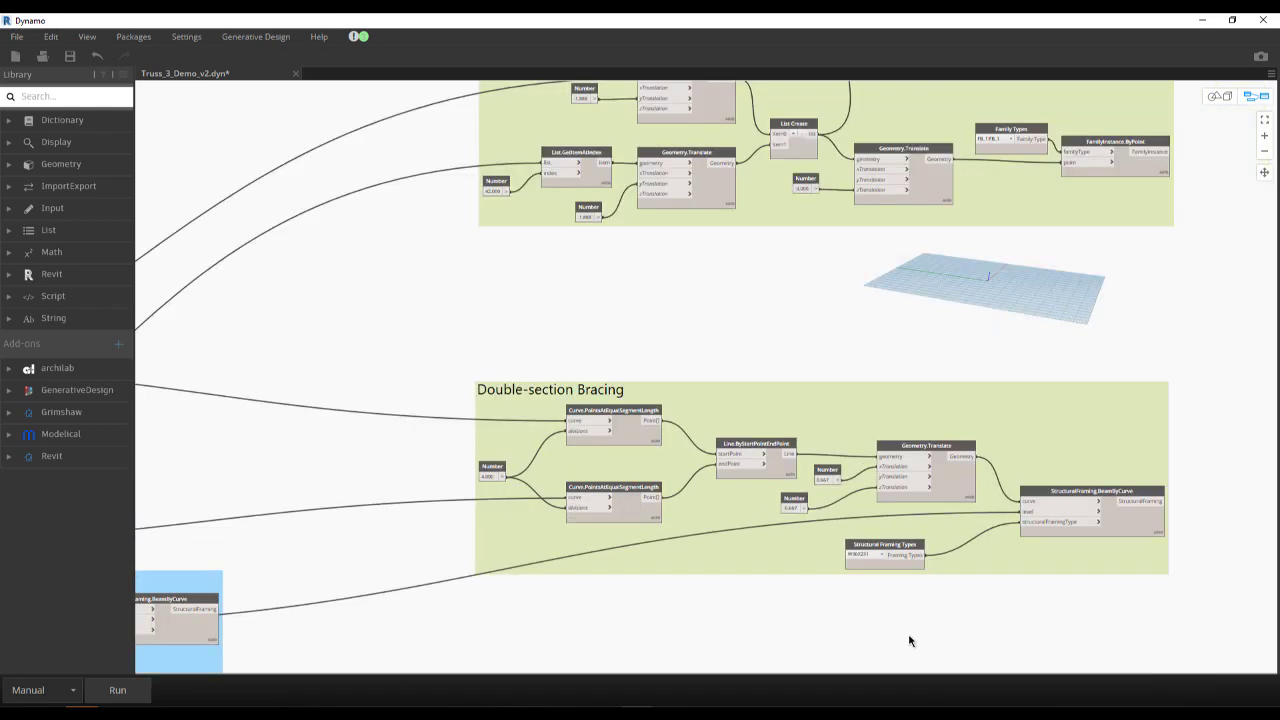
middle_click_drag(889, 582, 803, 500)
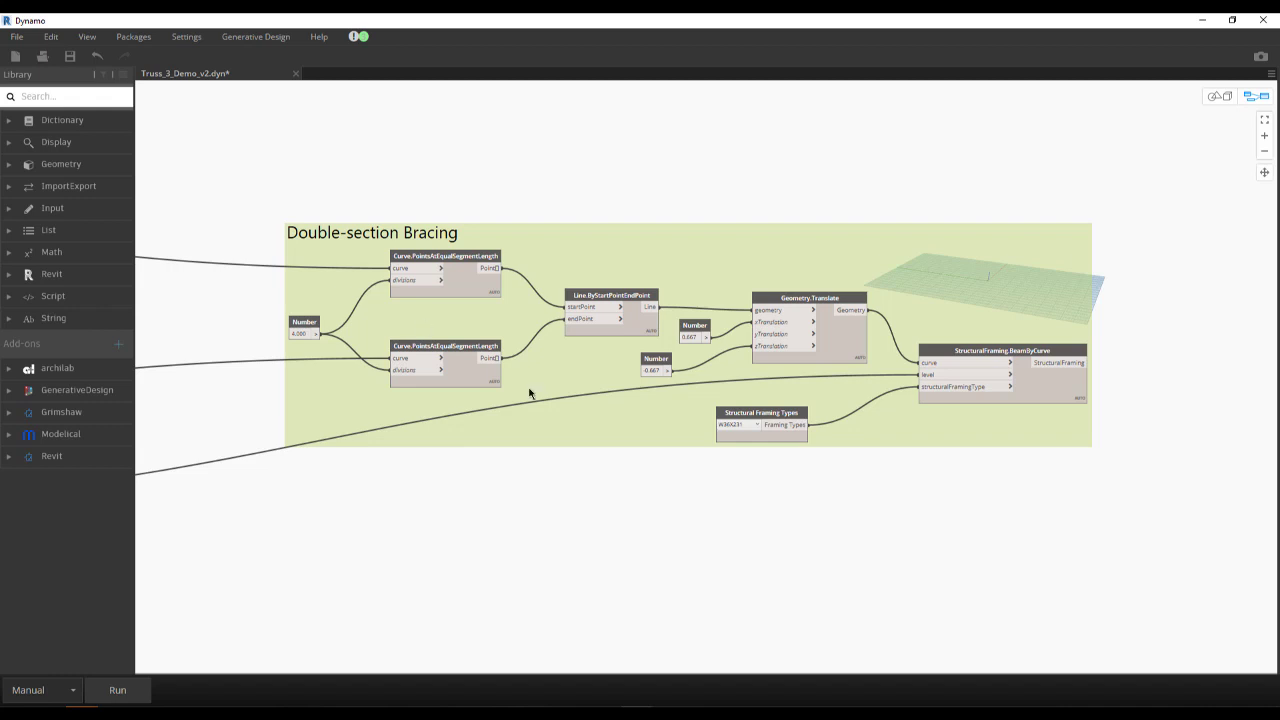
- Inspect the Excel import nodes and sheet name of the first ungrouped node chain below the coloured groups
scroll(530, 392, "down", 1)
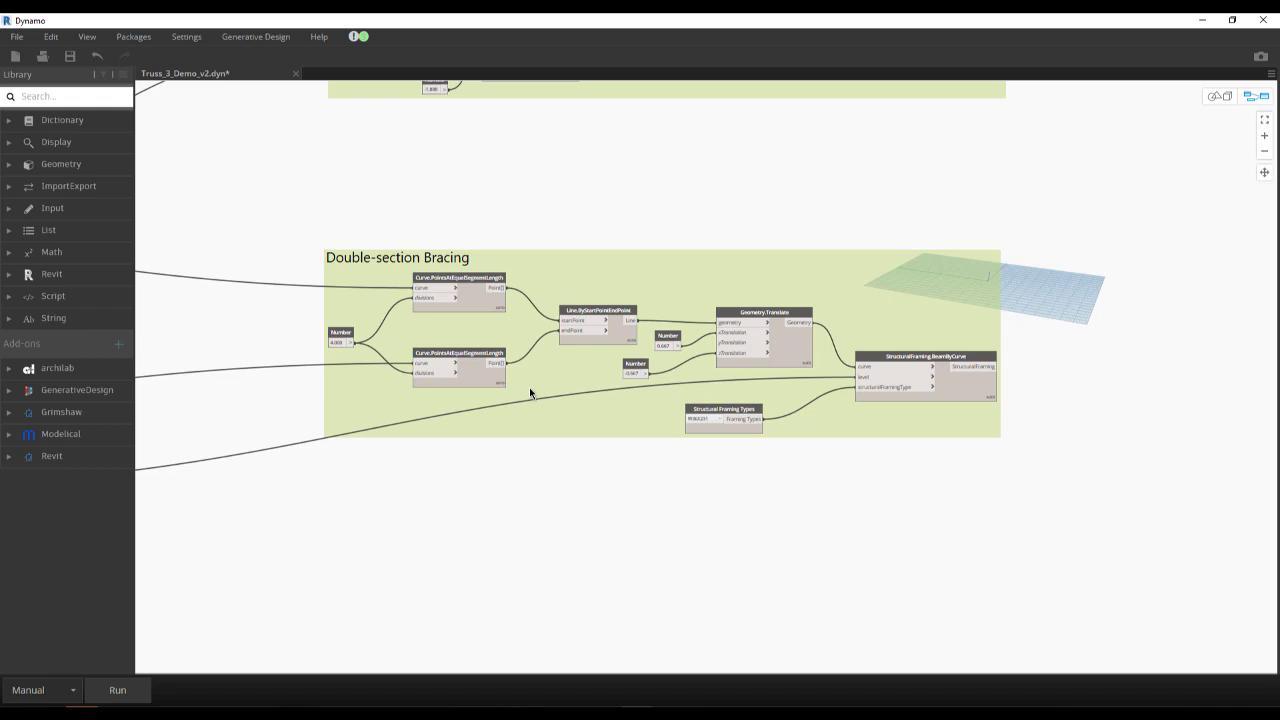
scroll(529, 387, "down", 5)
scroll(563, 405, "up", 3)
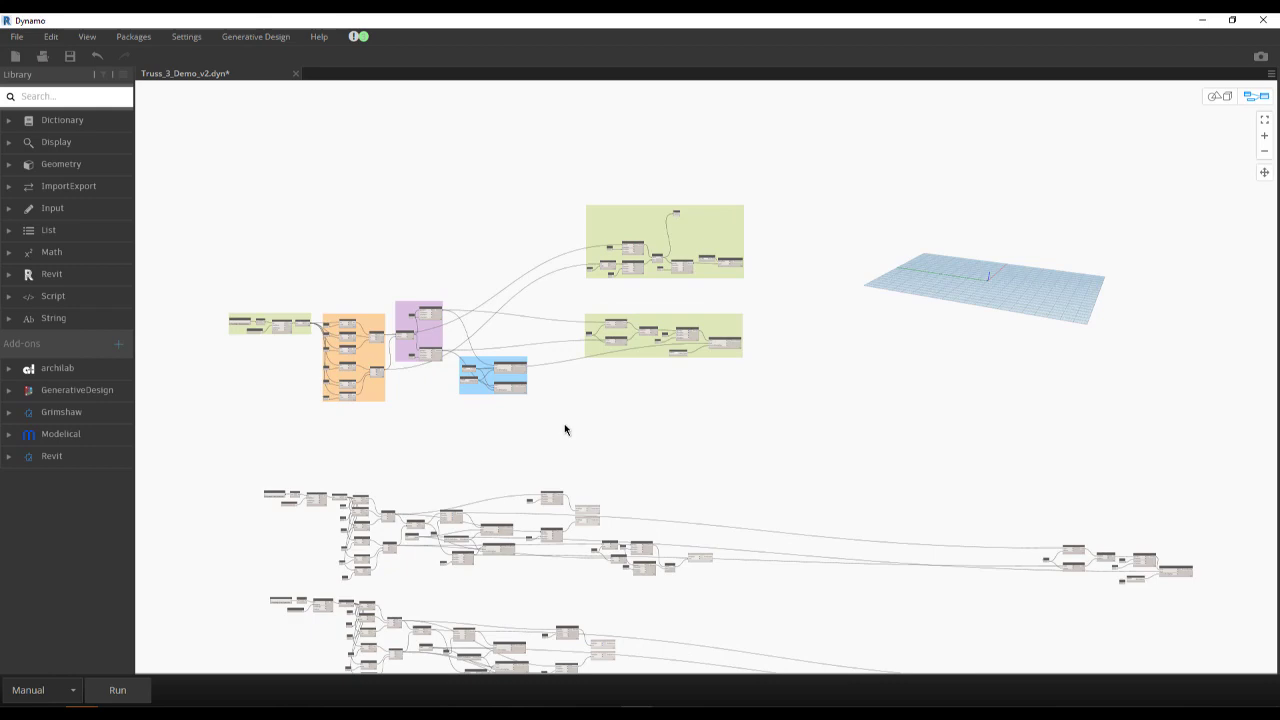
scroll(251, 537, "up", 4)
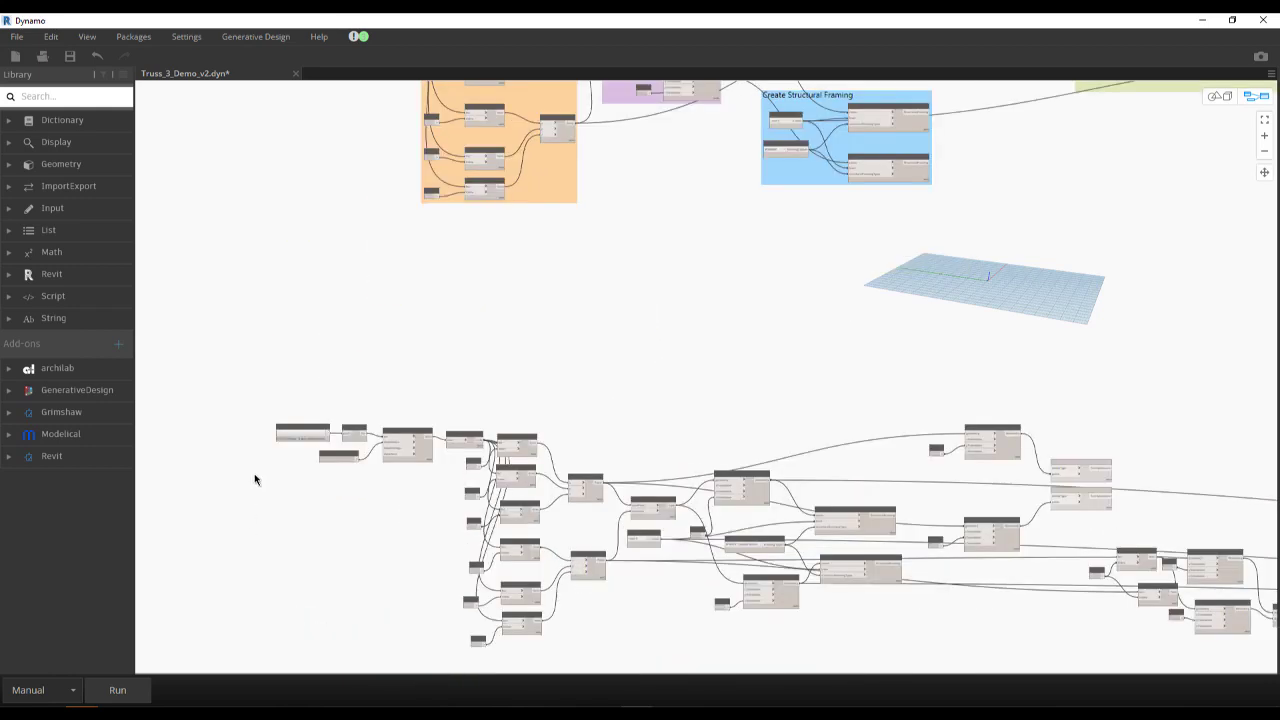
scroll(254, 479, "up", 2)
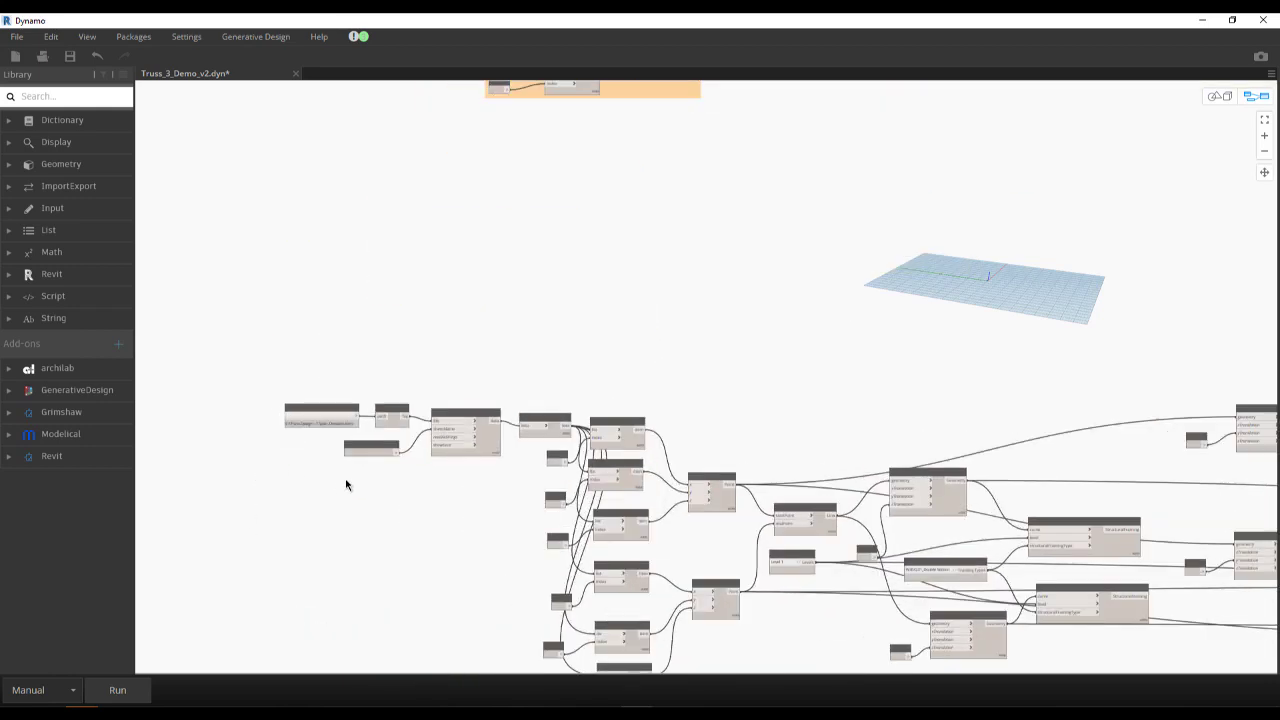
scroll(347, 477, "up", 3)
scroll(370, 462, "up", 4)
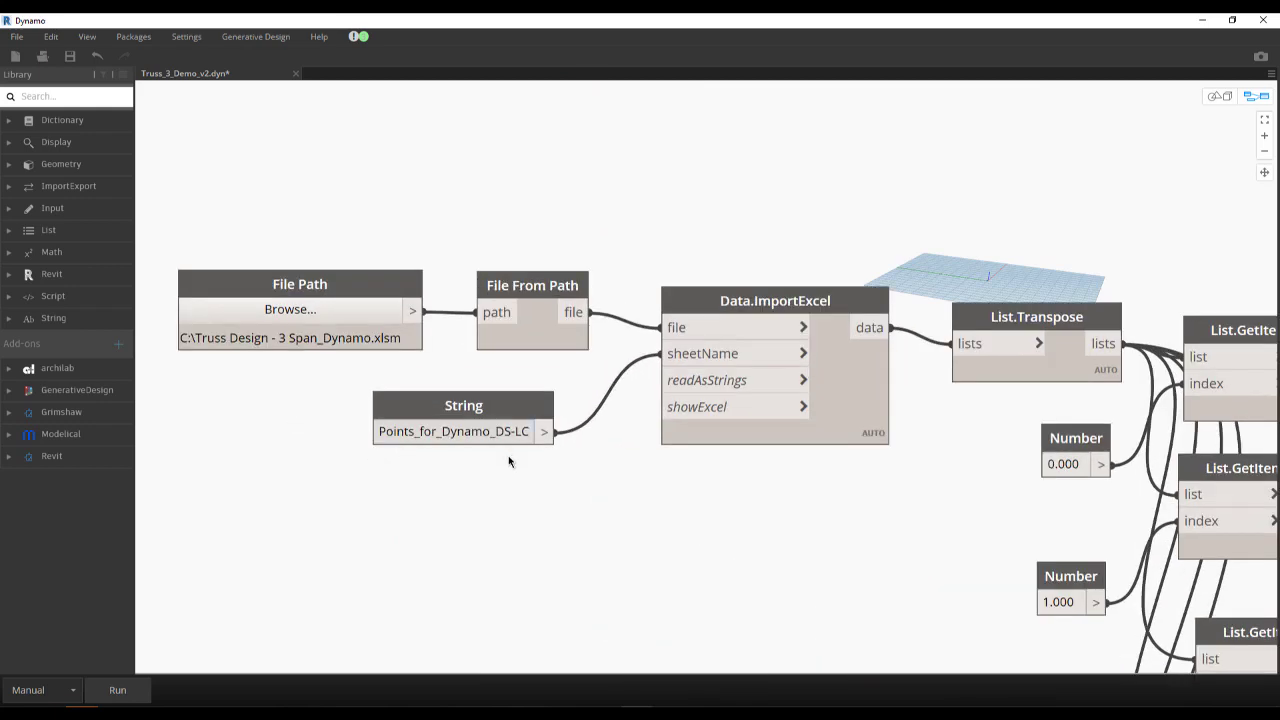
- Inspect the Excel import nodes and sheet name of the second ungrouped node chain
scroll(418, 426, "down", 5)
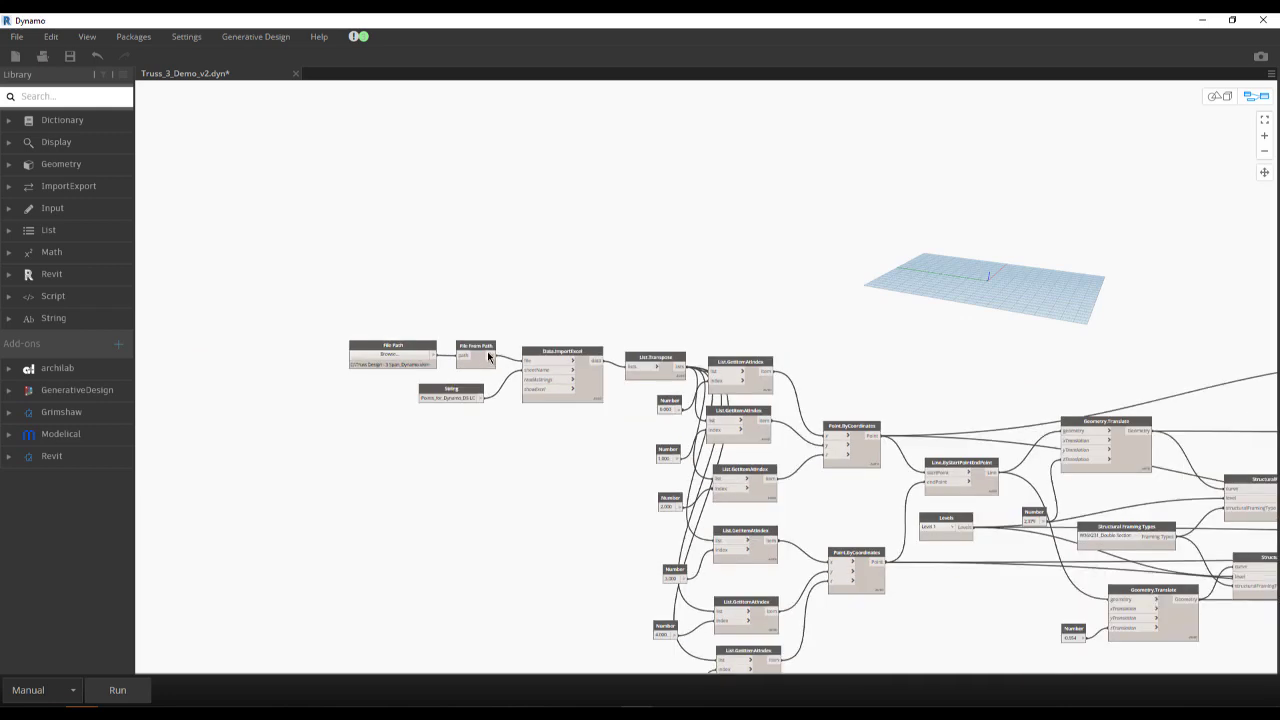
scroll(520, 360, "down", 3)
scroll(610, 526, "up", 3)
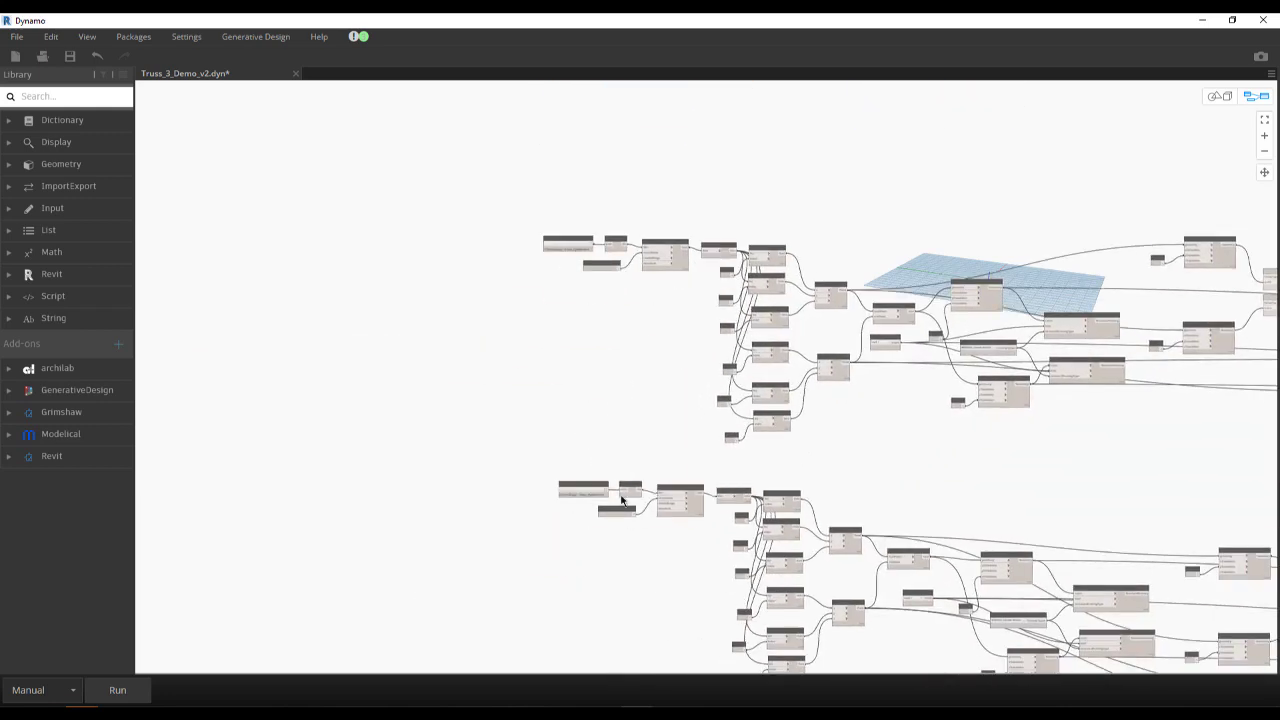
scroll(610, 526, "up", 2)
scroll(610, 526, "up", 5)
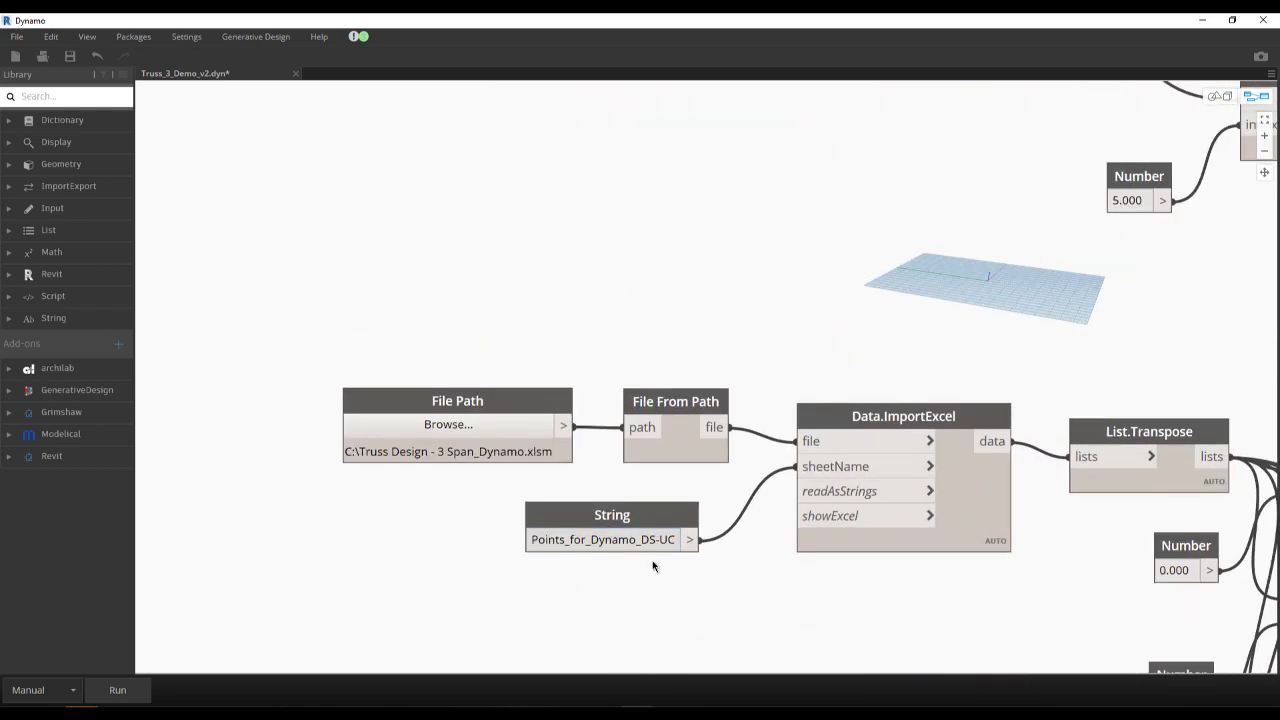
- Survey the whole graph, comparing the coloured, labelled groups with the repeated ungrouped node chains beneath them
scroll(617, 523, "down", 4)
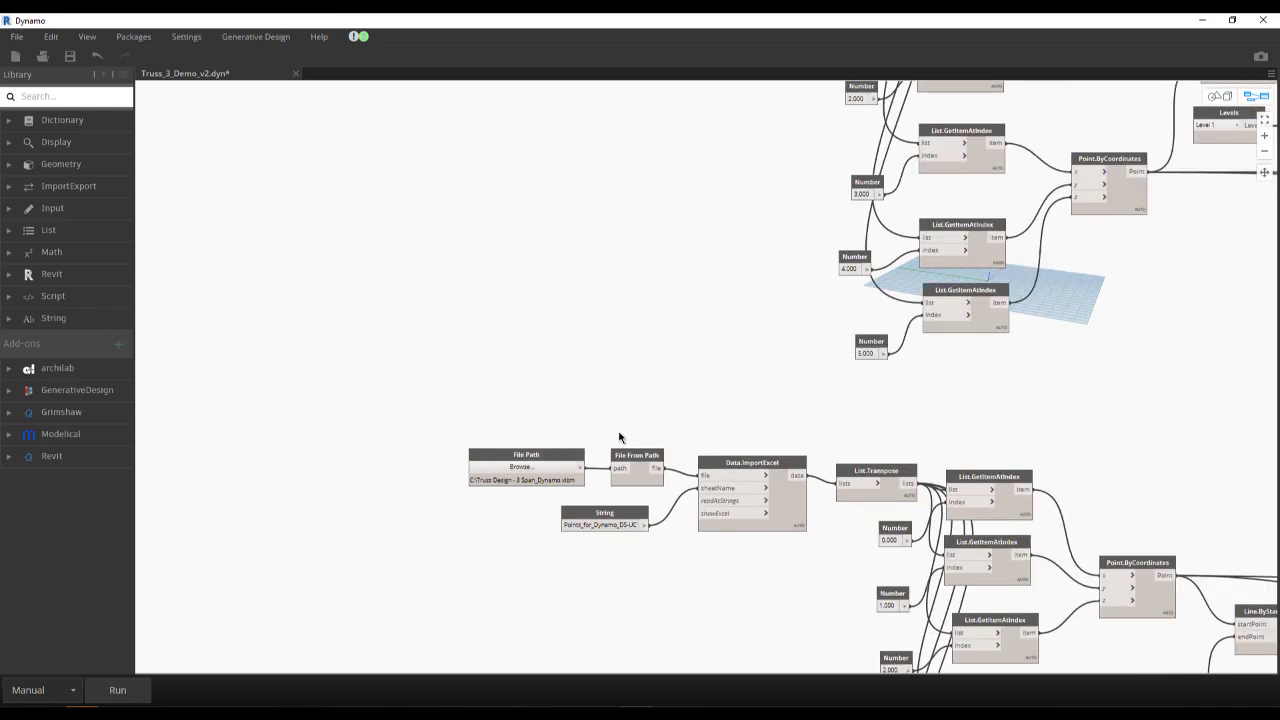
scroll(624, 414, "down", 3)
scroll(625, 409, "down", 5)
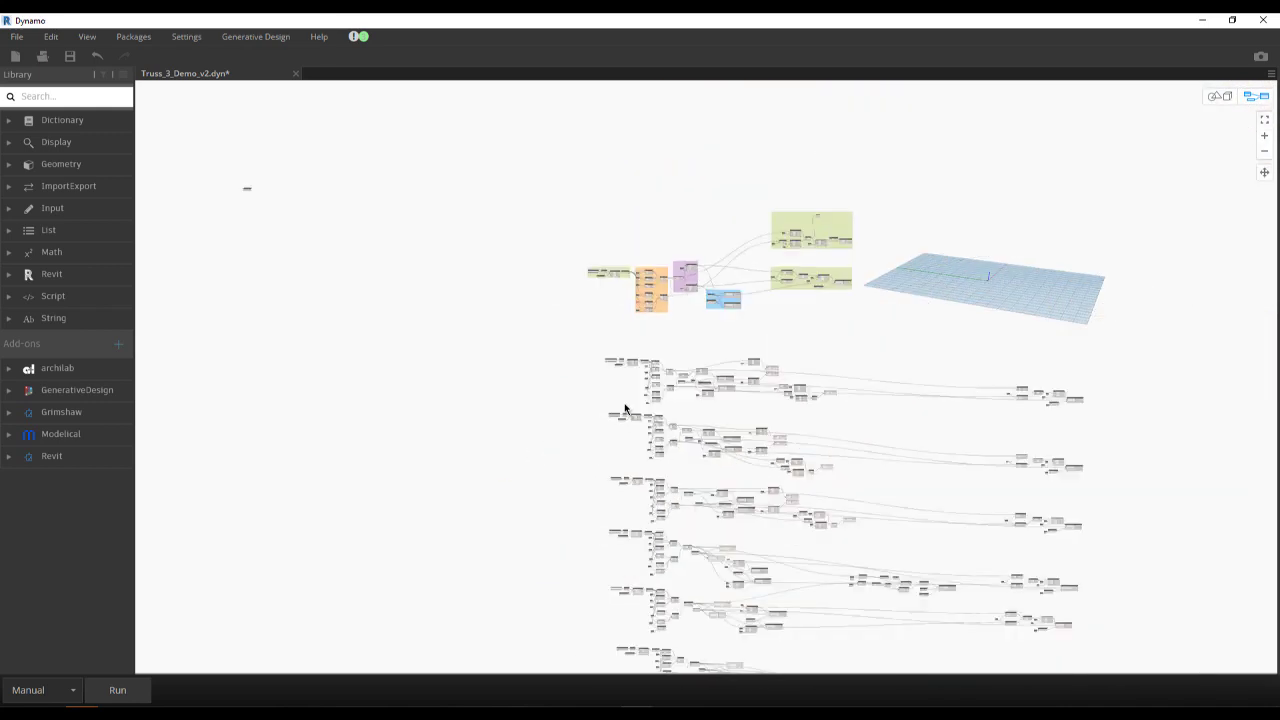
scroll(640, 290, "up", 5)
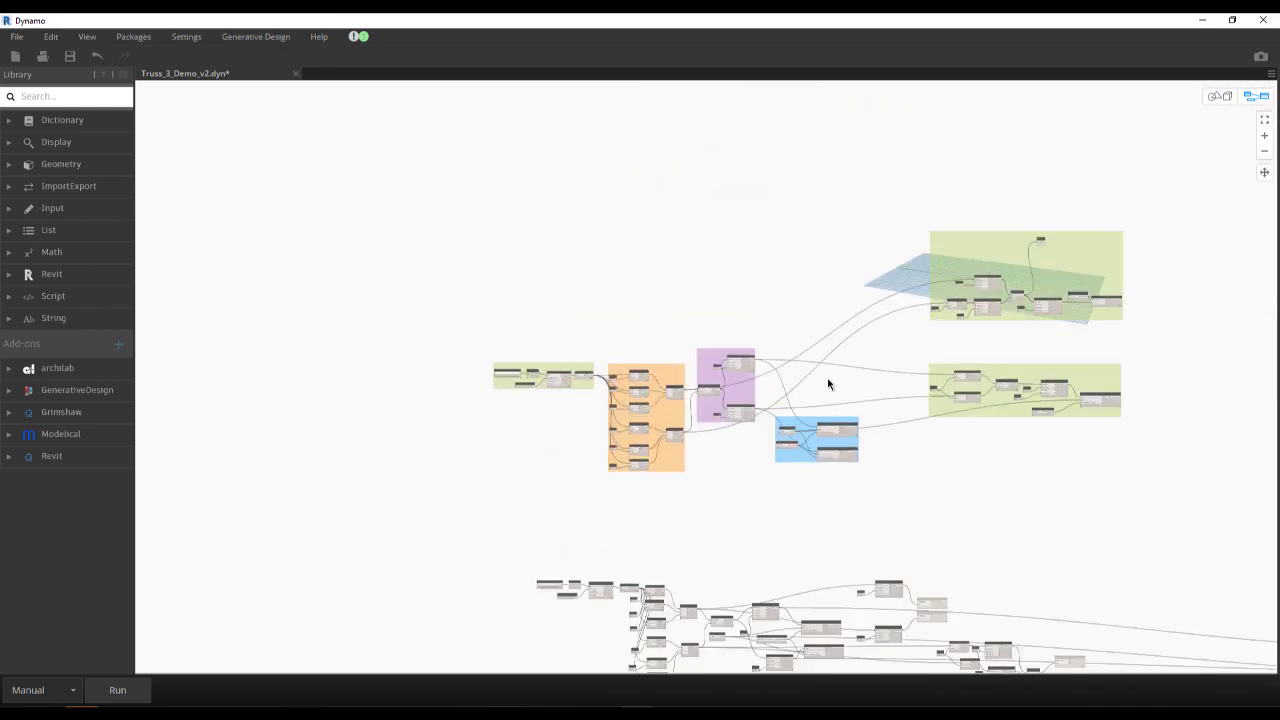
middle_click_drag(843, 423, 718, 397)
scroll(640, 360, "up", 3)
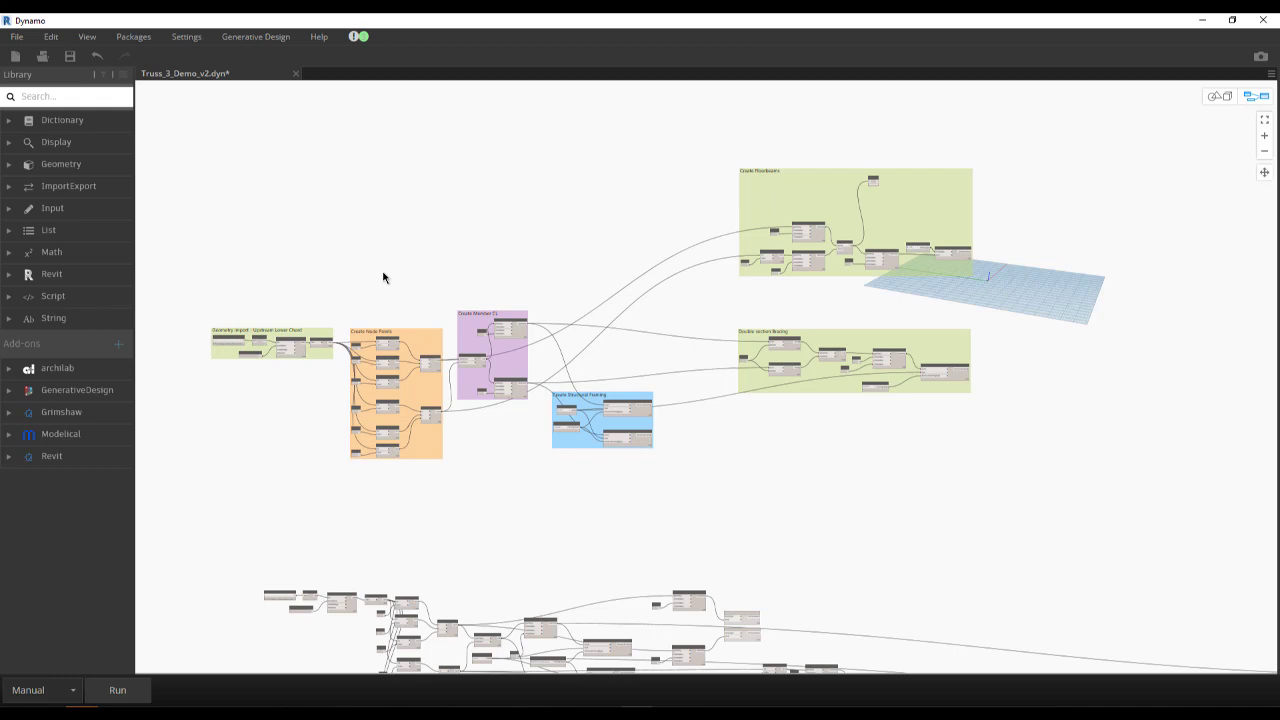
scroll(427, 321, "down", 5)
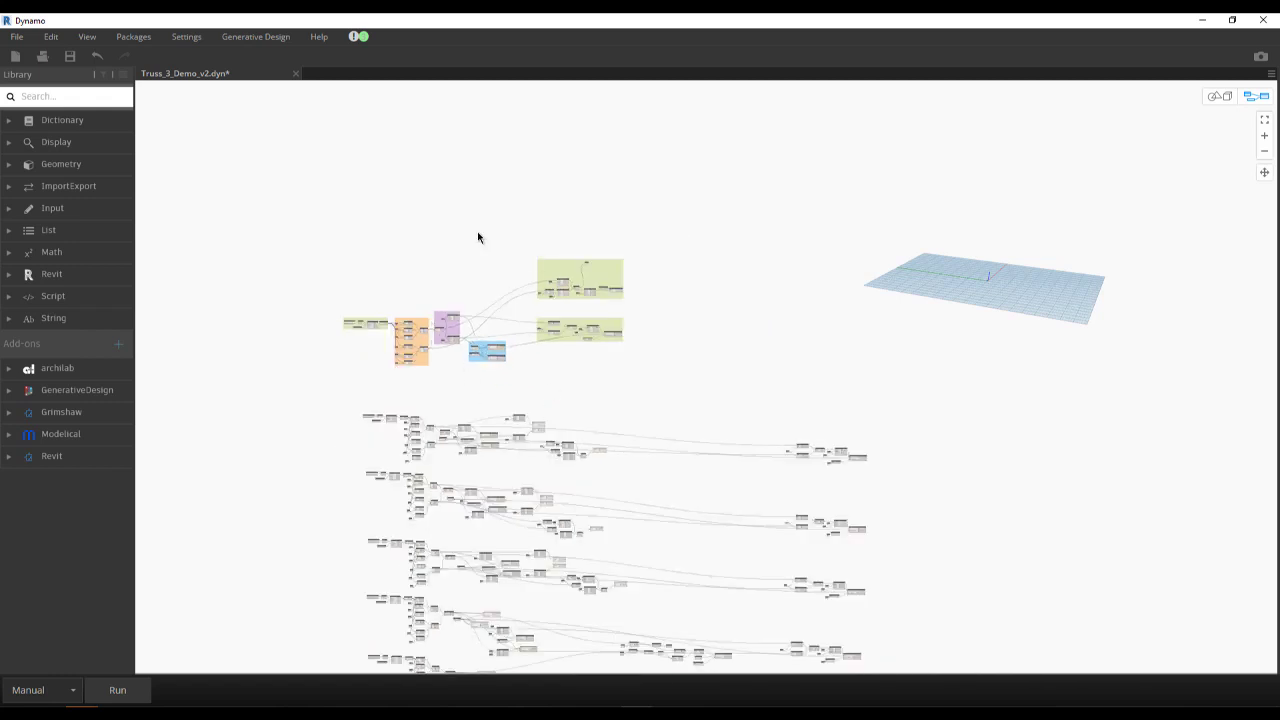
- Arrange the Revit and Dynamo windows side by side and bring the node groups into the graph view
left_click_drag(140, 28, 1279, 430)
left_click(90, 130)
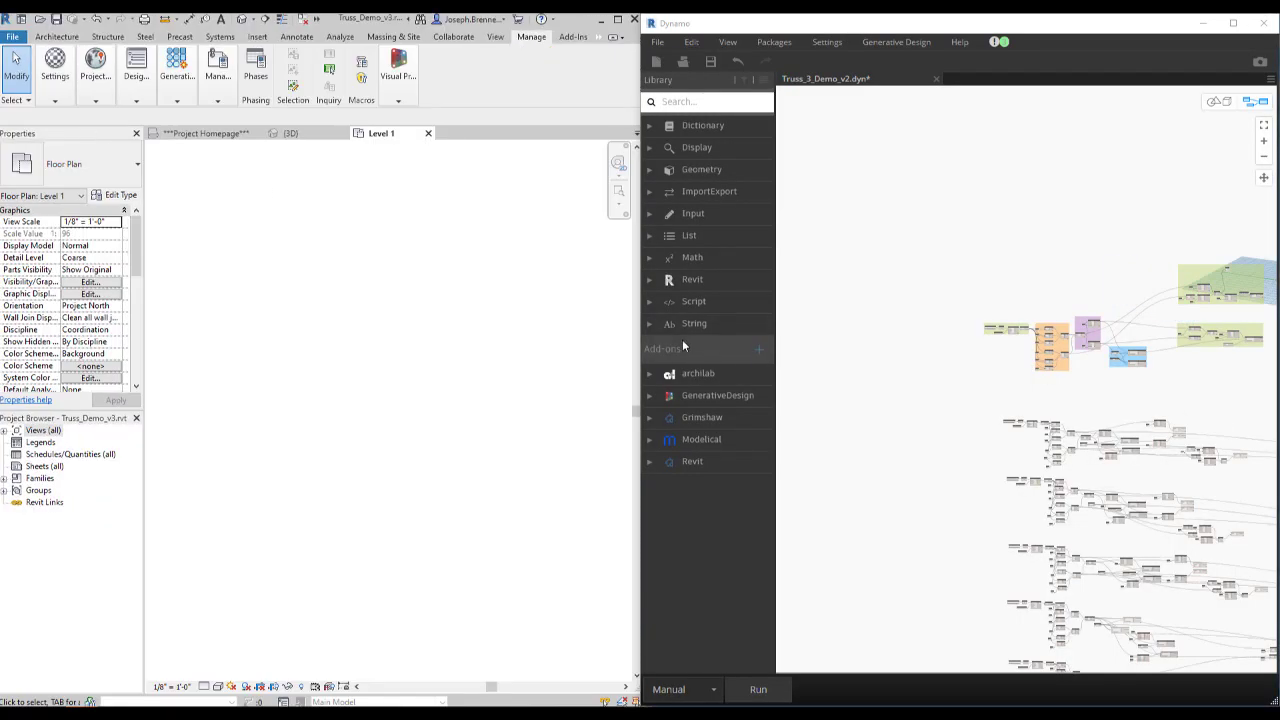
middle_click_drag(364, 314, 315, 311)
middle_click_drag(1030, 448, 826, 364)
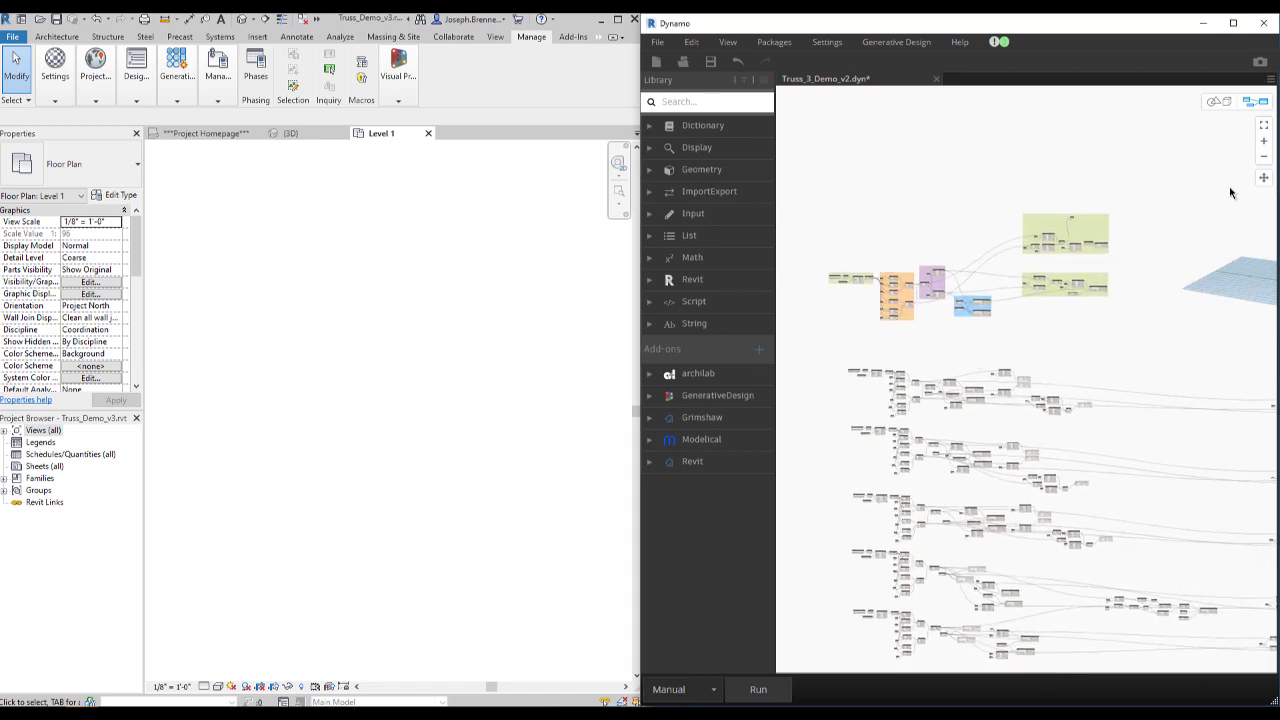
- Reposition the background 3D preview, return to graph navigation, and run the truss graph
left_click(1218, 103)
middle_click_drag(1173, 292, 949, 388)
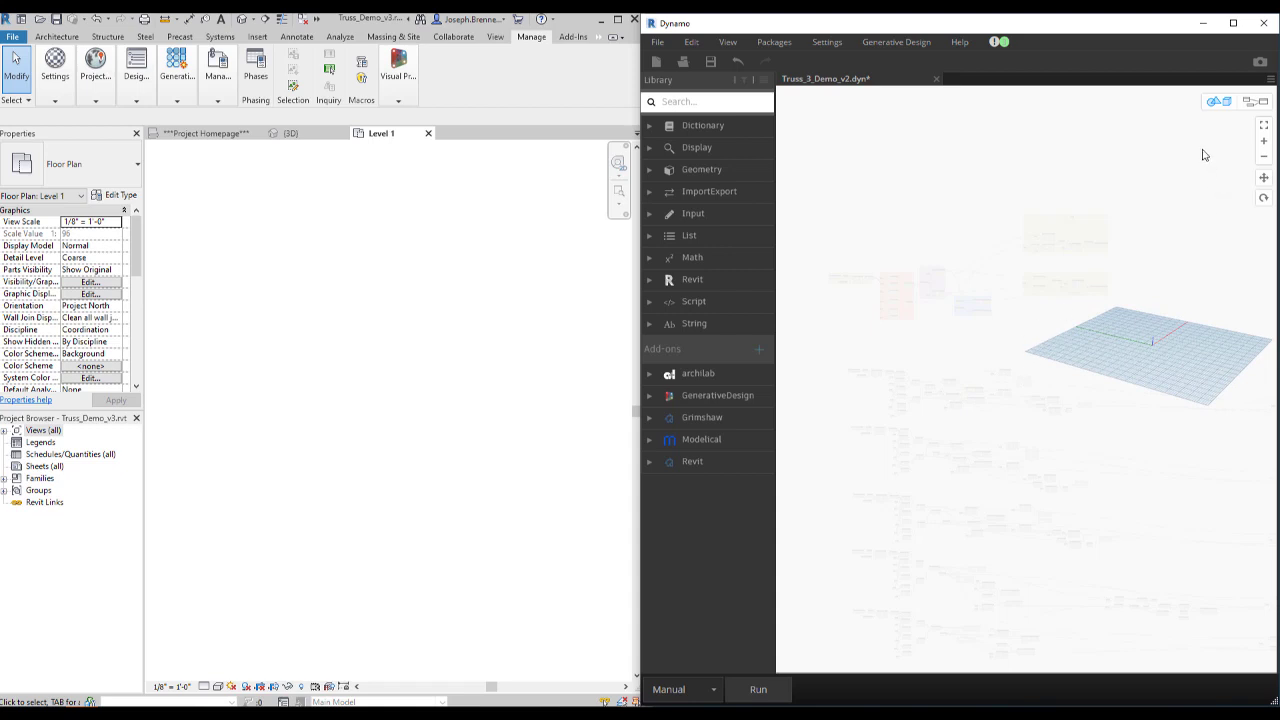
left_click(1247, 103)
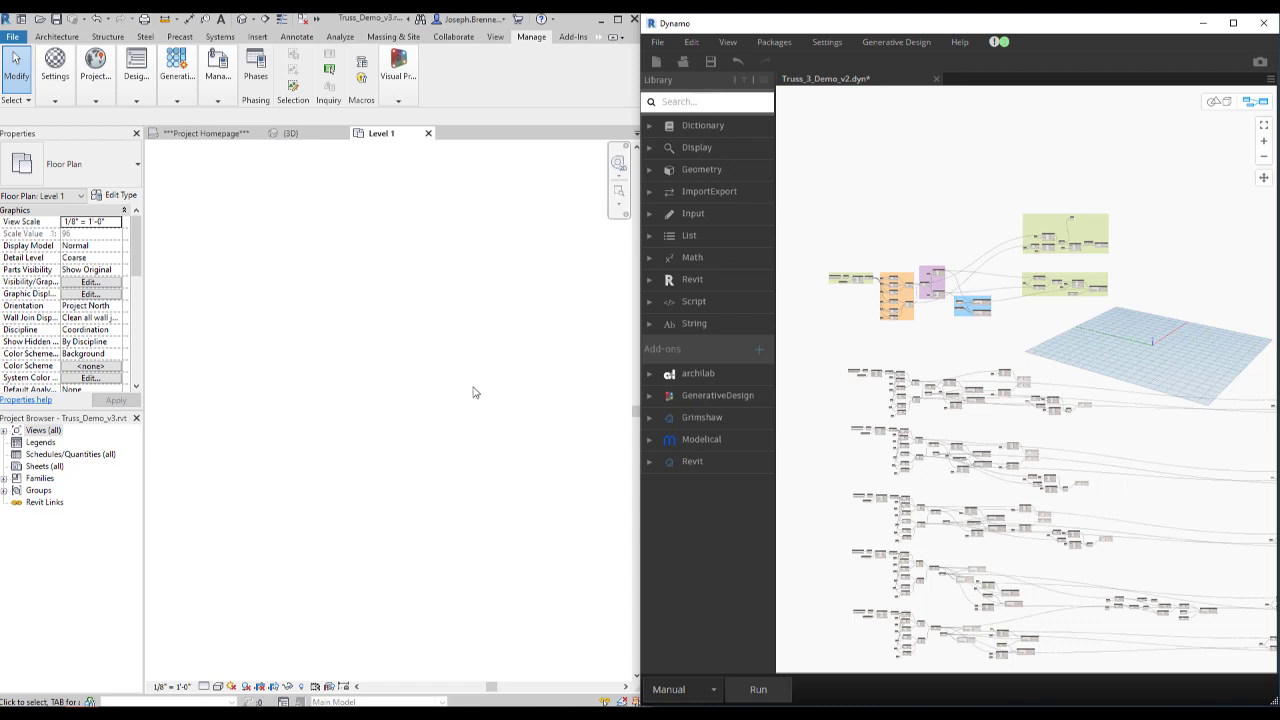
left_click(768, 686)
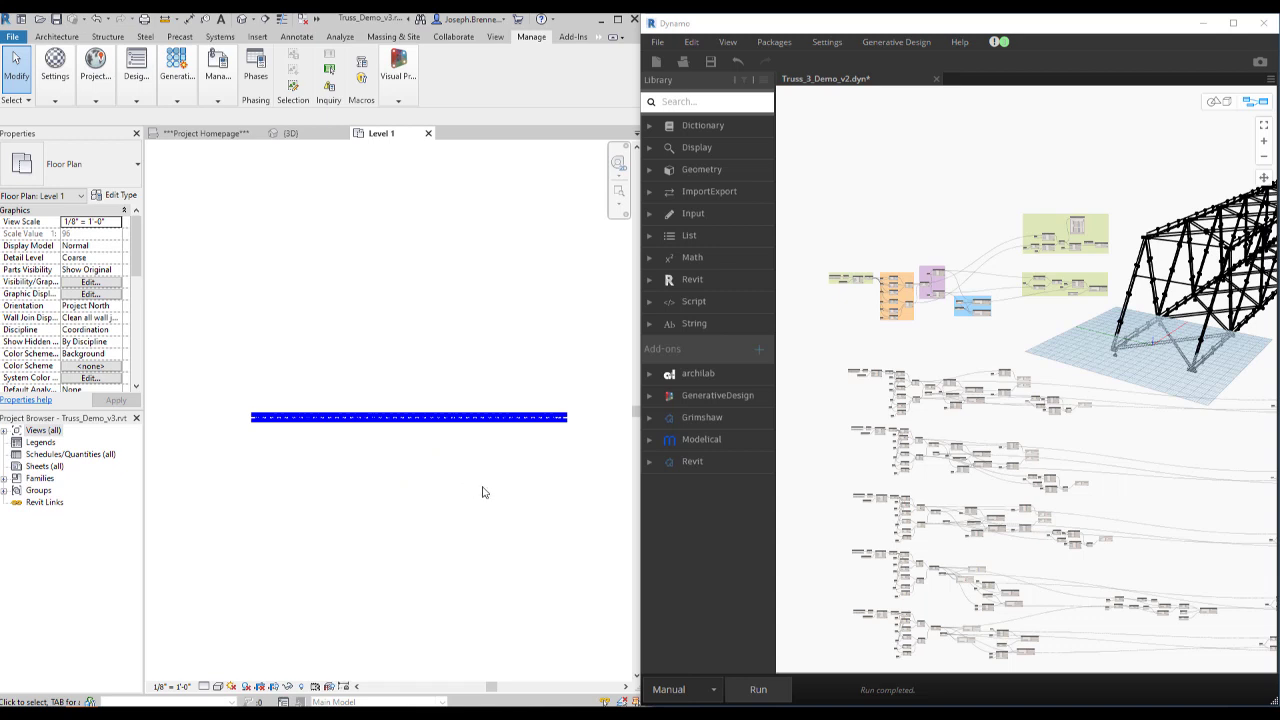
- Inspect the generated truss along its length in the background 3D preview, then restore graph navigation
left_click(1216, 103)
middle_click_drag(1237, 282, 970, 387)
middle_click_drag(999, 449, 1268, 438)
middle_click_drag(1009, 349, 878, 356)
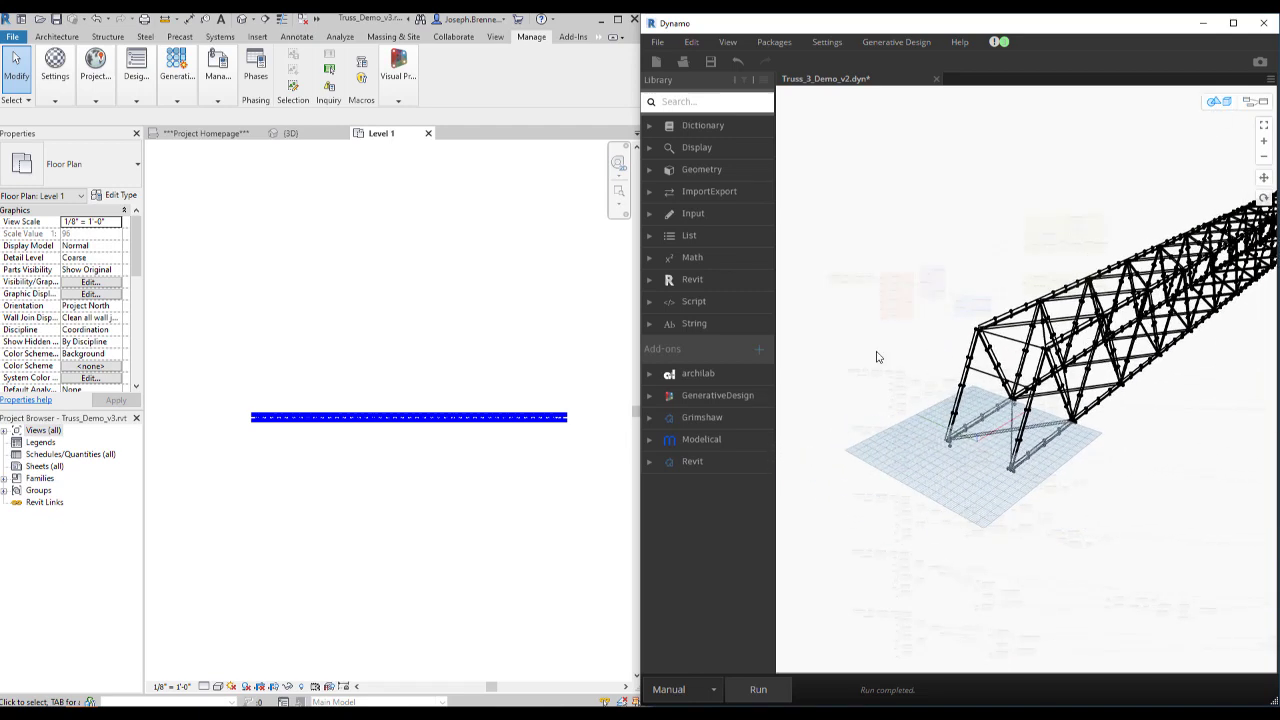
mouse_move(991, 304)
right_mouse_down()
mouse_move(960, 303)
mouse_move(1066, 351)
mouse_move(1091, 314)
mouse_move(1030, 335)
mouse_move(1004, 318)
right_mouse_up()
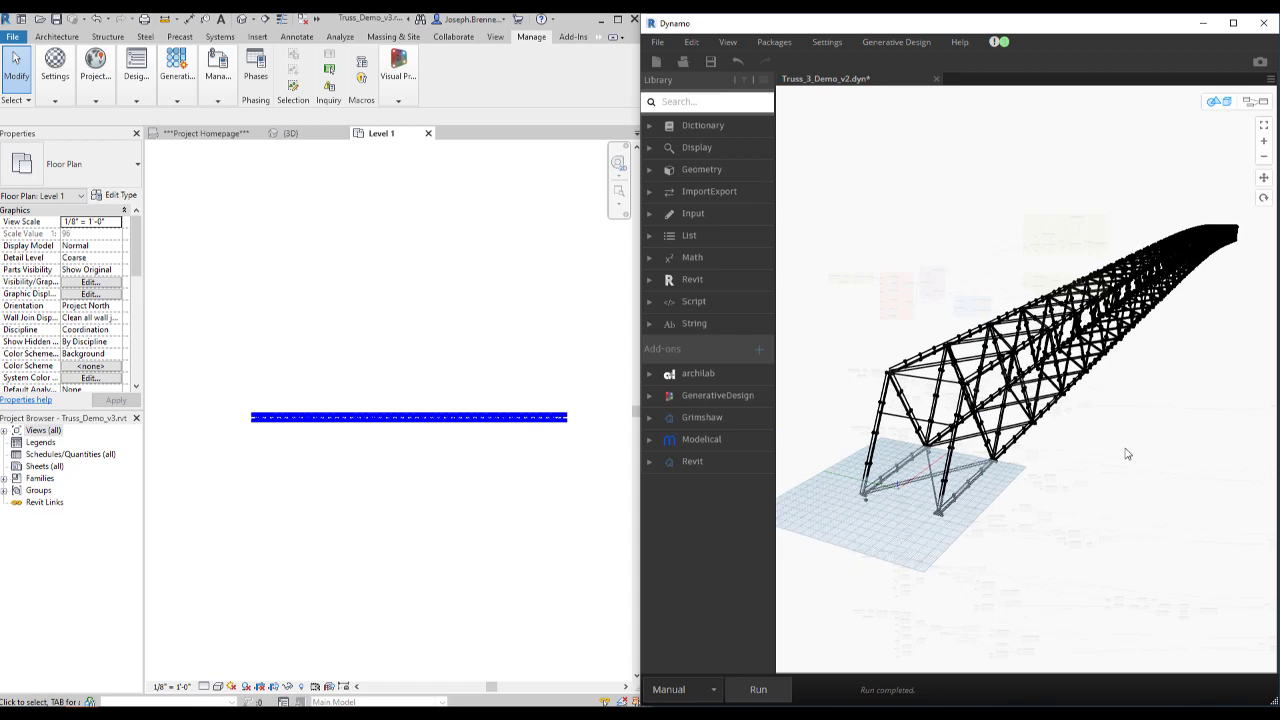
left_click(1264, 103)
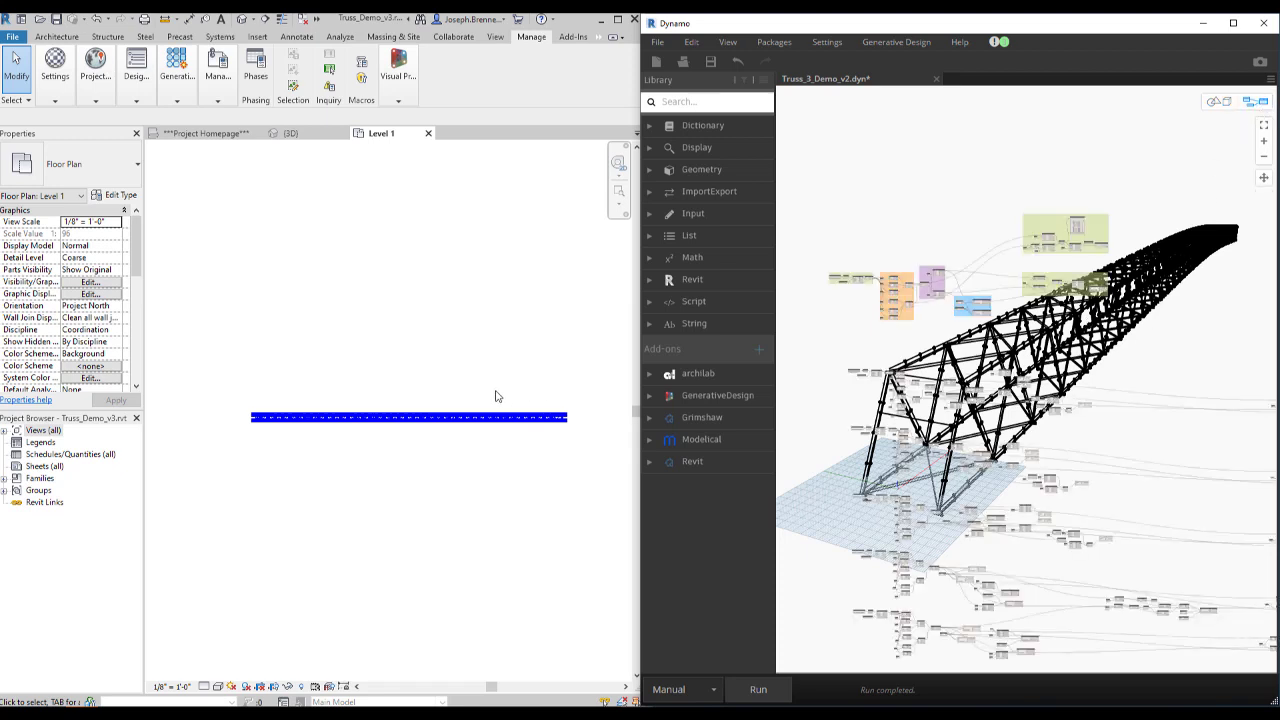
- Examine the generated truss framing and its end bays in the Level 1 floor plan
scroll(430, 434, "up", 3)
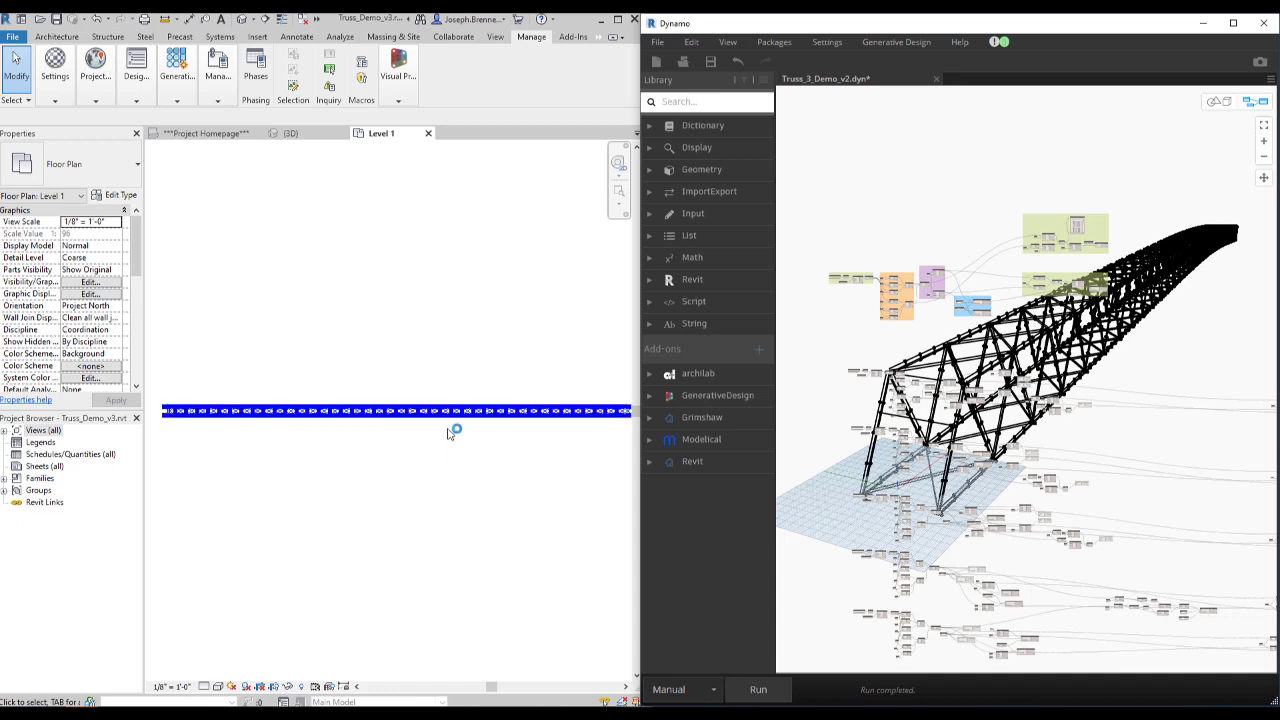
scroll(448, 433, "up", 4)
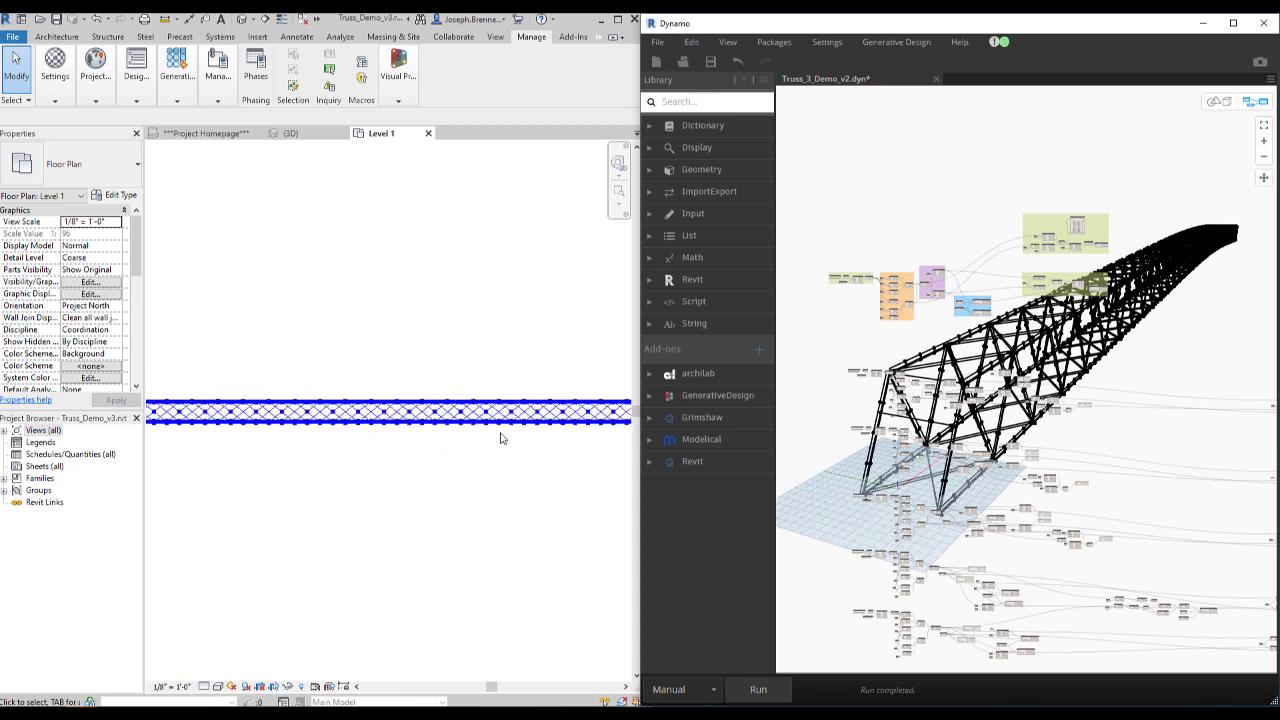
scroll(496, 439, "down", 1)
middle_click_drag(180, 402, 285, 382)
scroll(255, 393, "up", 2)
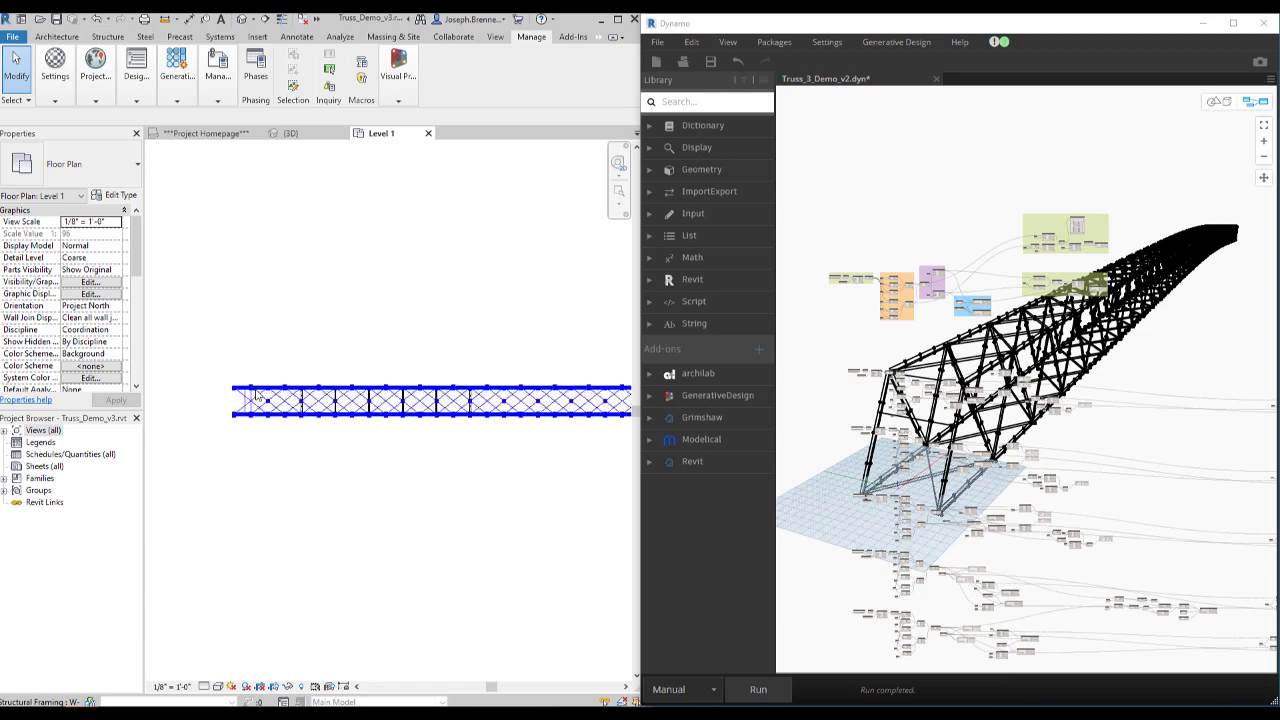
scroll(465, 436, "down", 1)
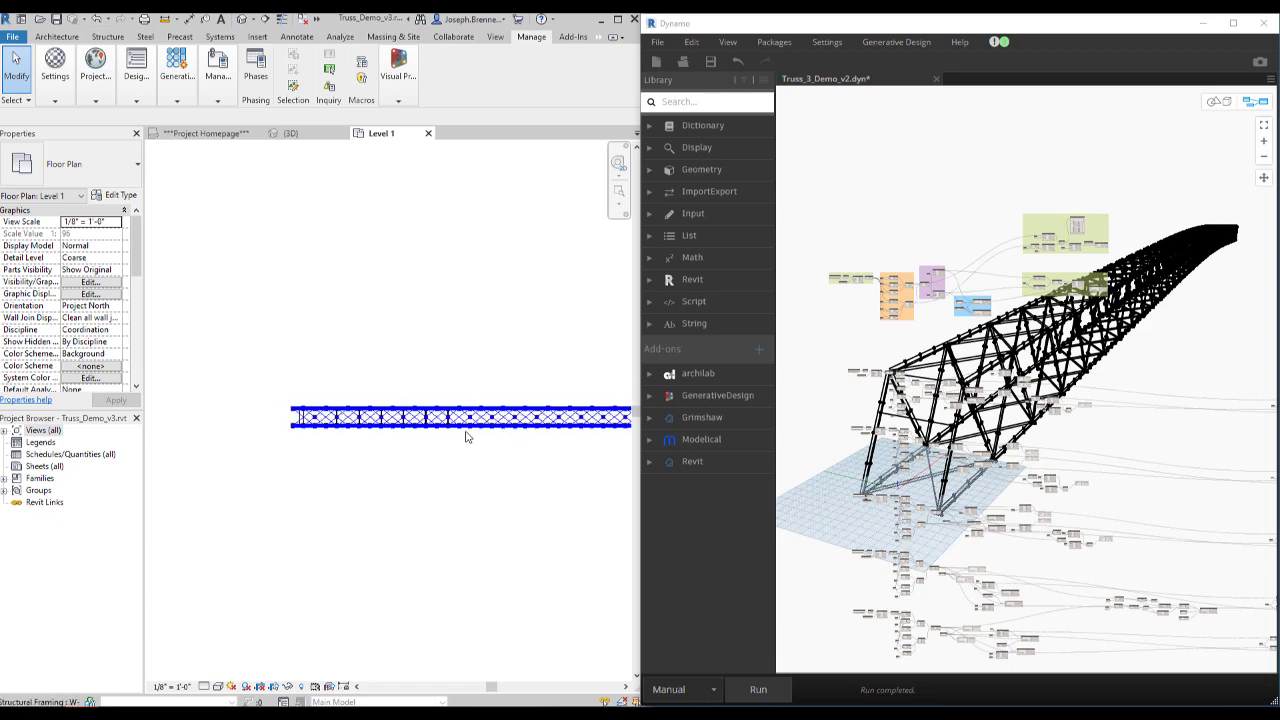
middle_click_drag(465, 436, 400, 411)
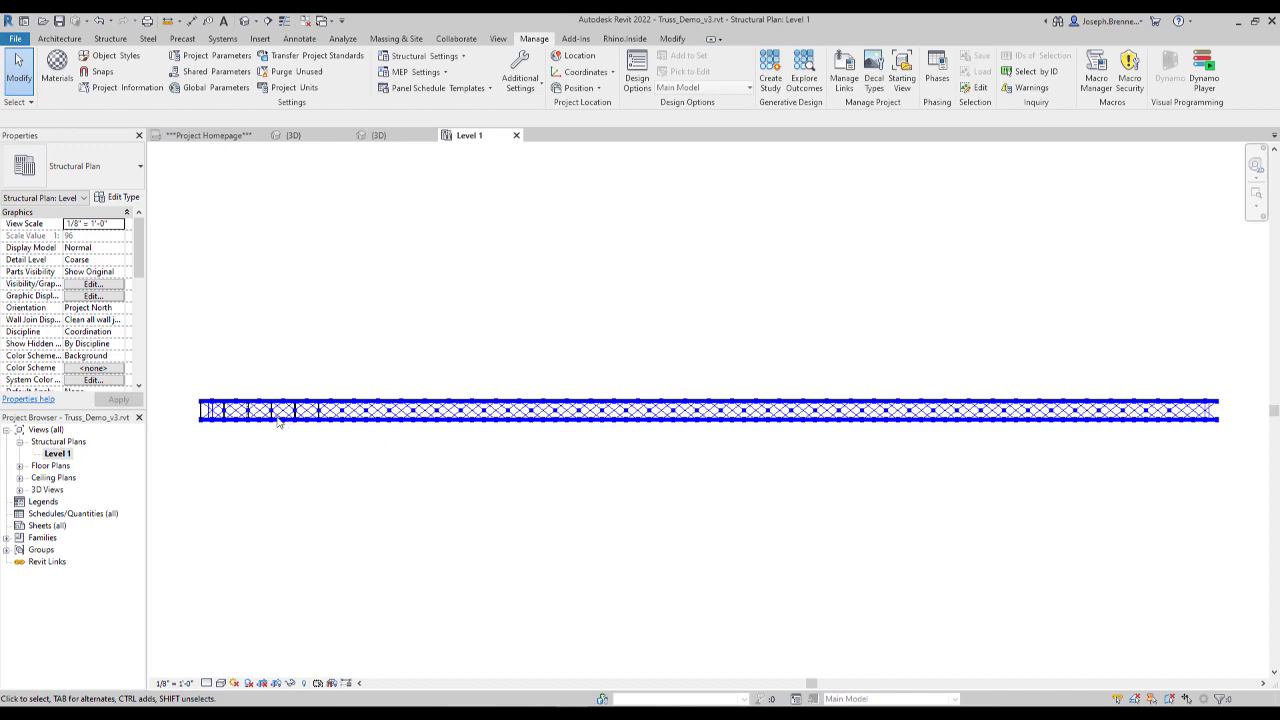
- Examine the chords and cross bracing near the truss end in the Level 1 structural plan
scroll(221, 416, "up", 2)
scroll(307, 432, "up", 1)
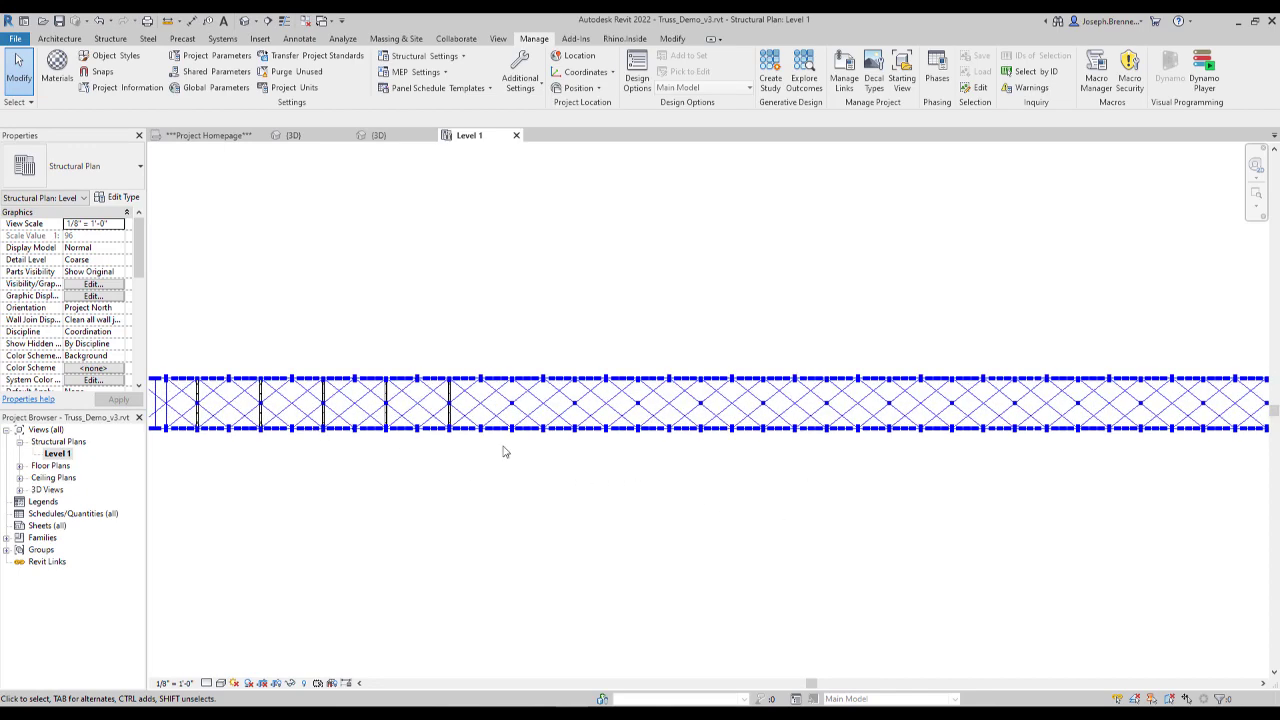
scroll(486, 414, "down", 1)
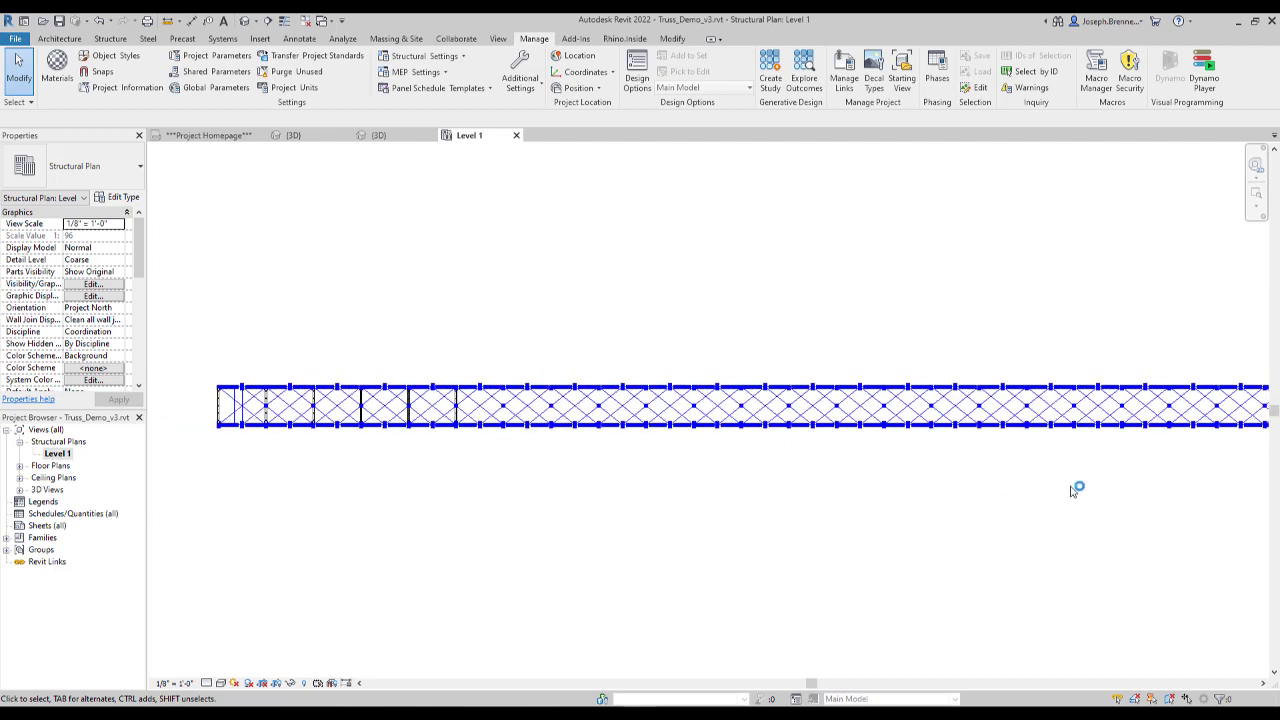
scroll(847, 444, "down", 2)
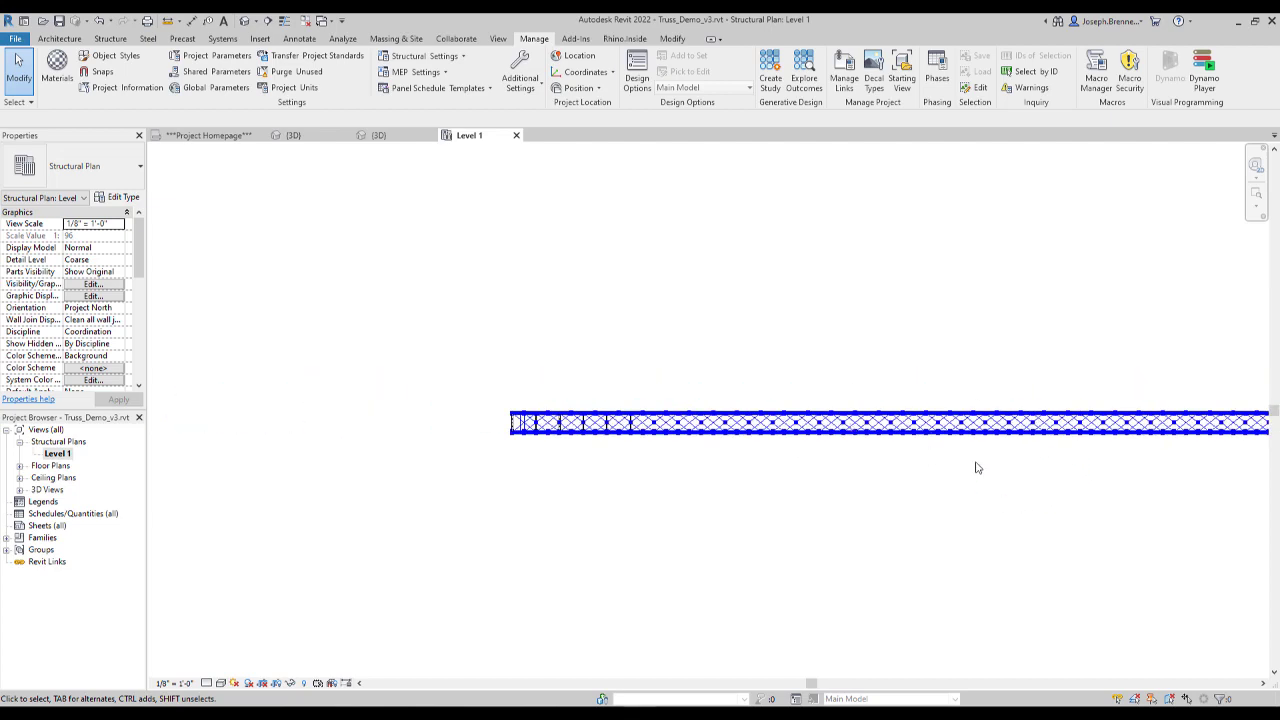
scroll(1020, 436, "up", 1)
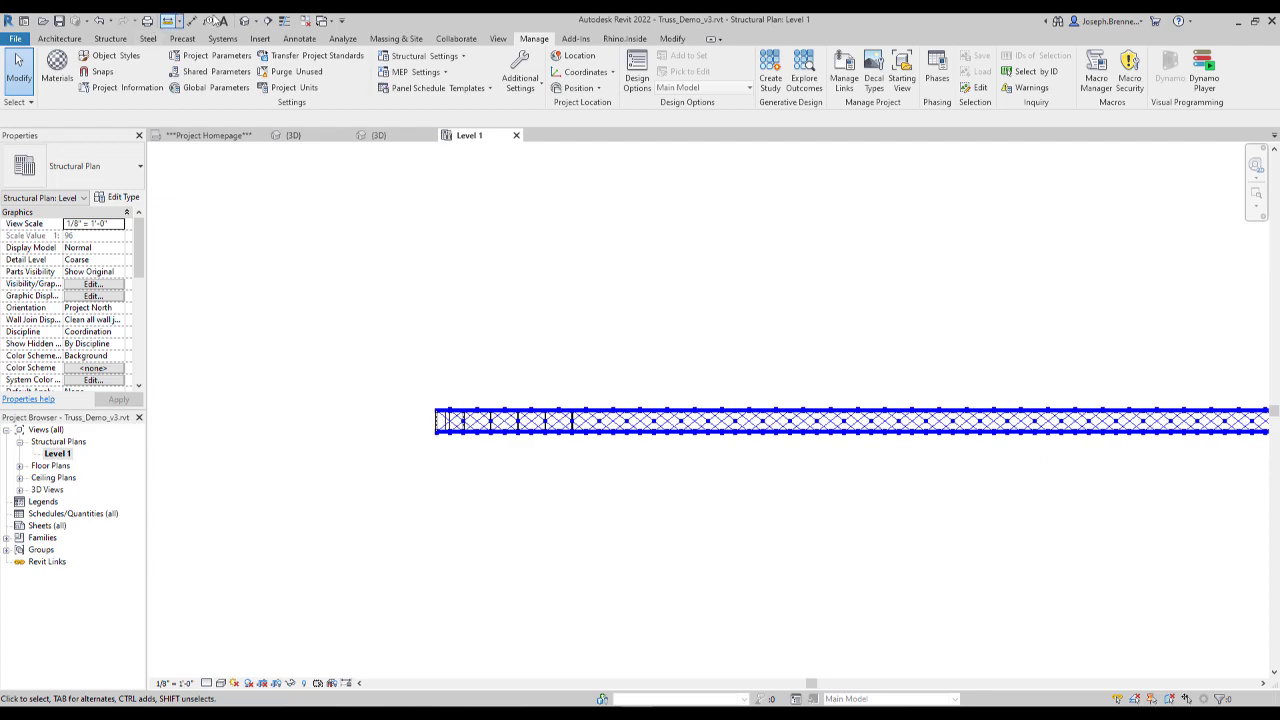
- Open the default 3D view of Truss_Demo_v3 and survey the truss along its full length
left_click(246, 21)
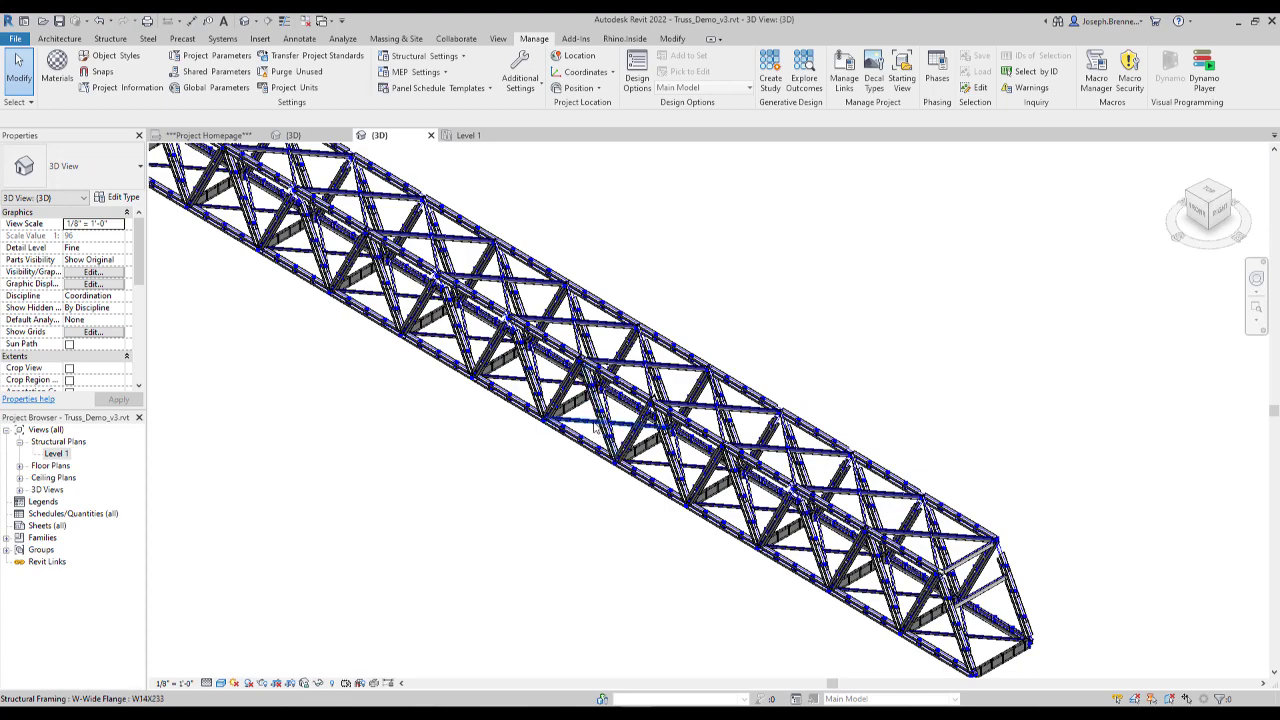
scroll(575, 414, "down", 1)
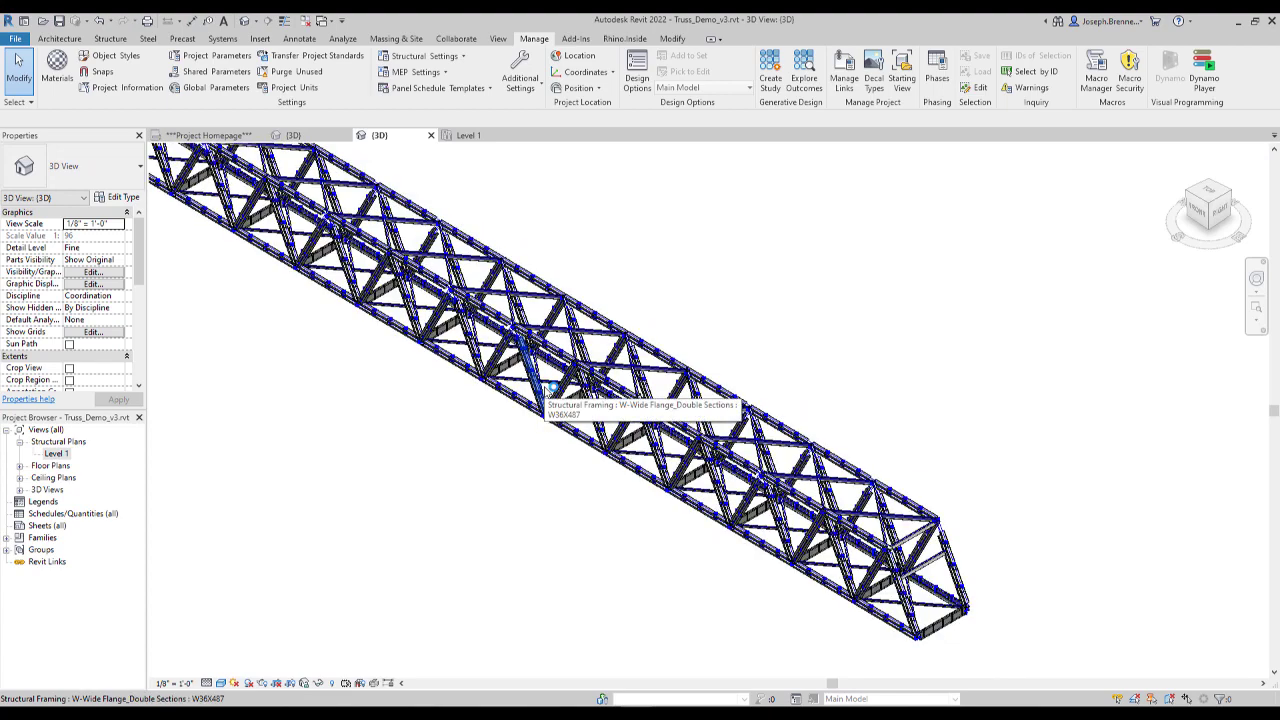
scroll(765, 518, "down", 3)
middle_click_drag(530, 470, 807, 540)
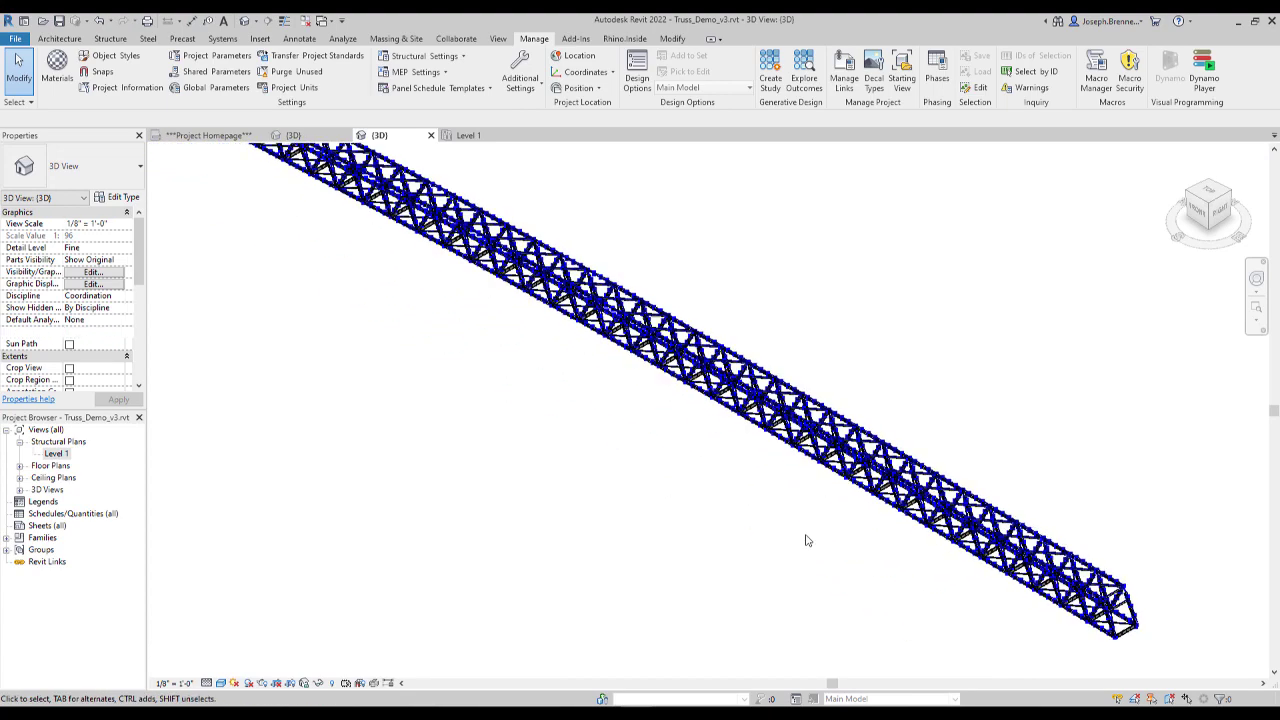
scroll(722, 497, "down", 3)
middle_click_drag(427, 354, 457, 389)
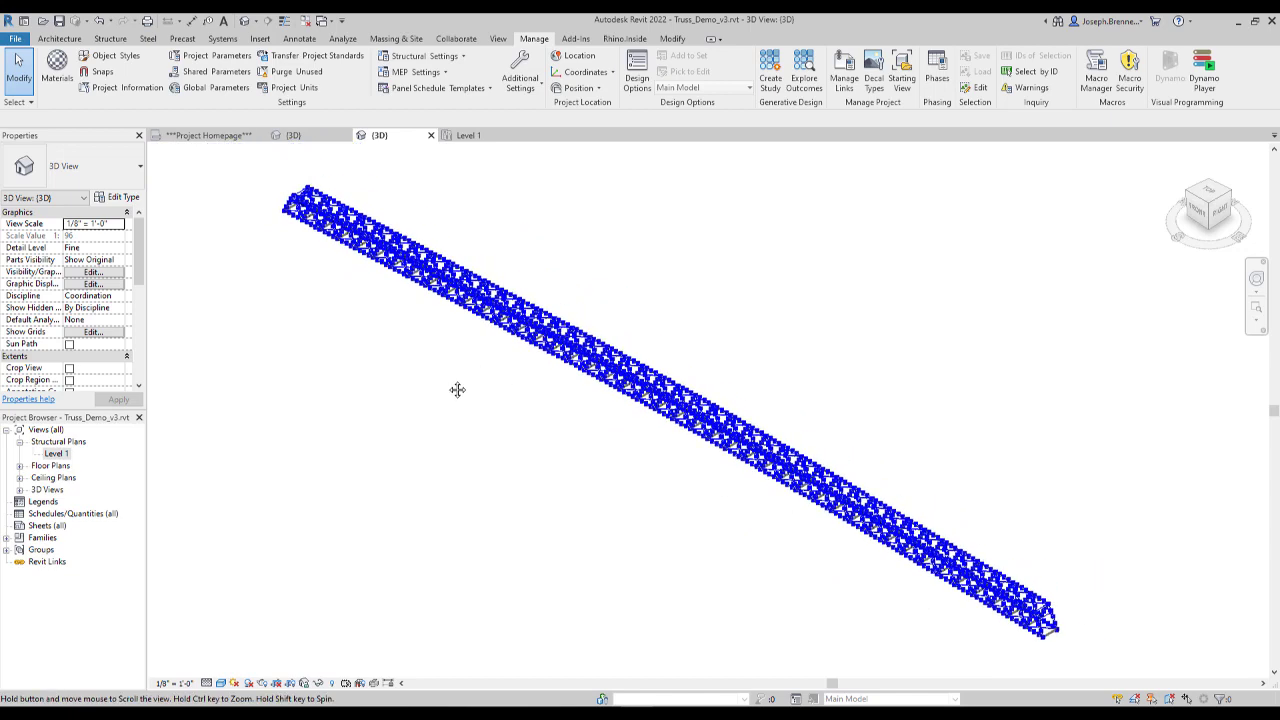
- Orient the 3D view to Front and inspect the curved truss elevation from one end to the other
left_click(1191, 220)
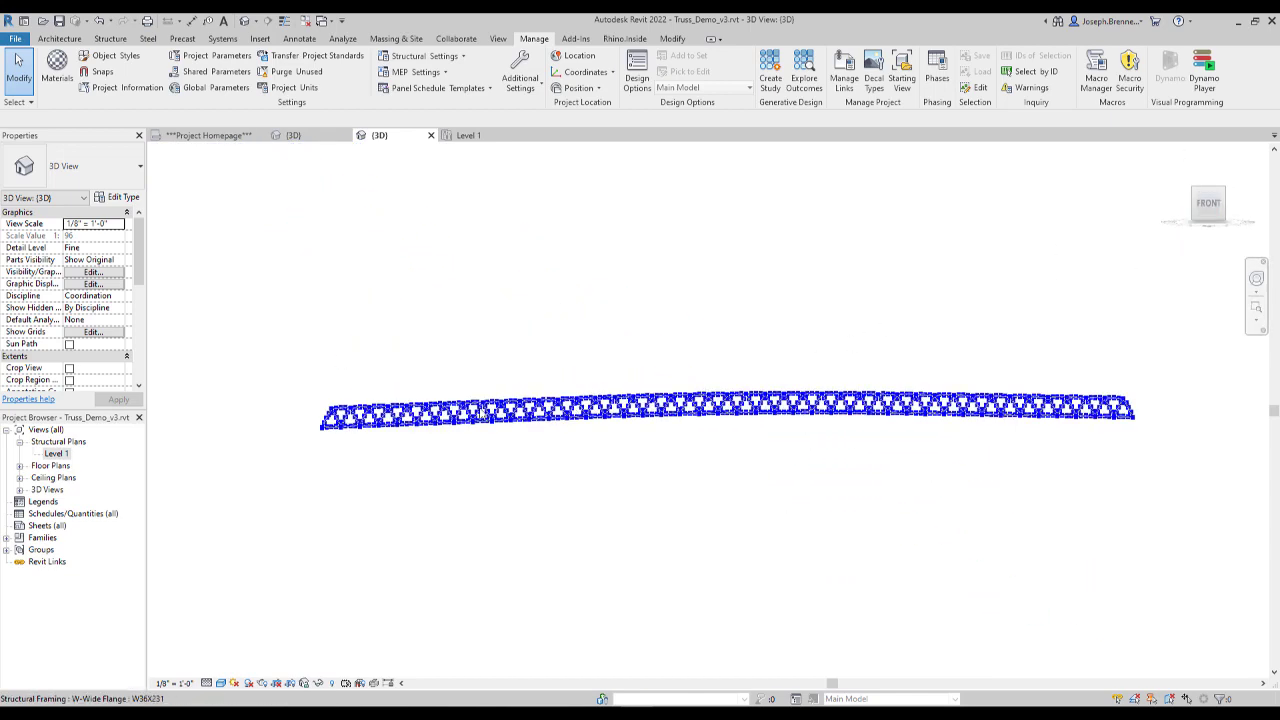
scroll(480, 413, "up", 5)
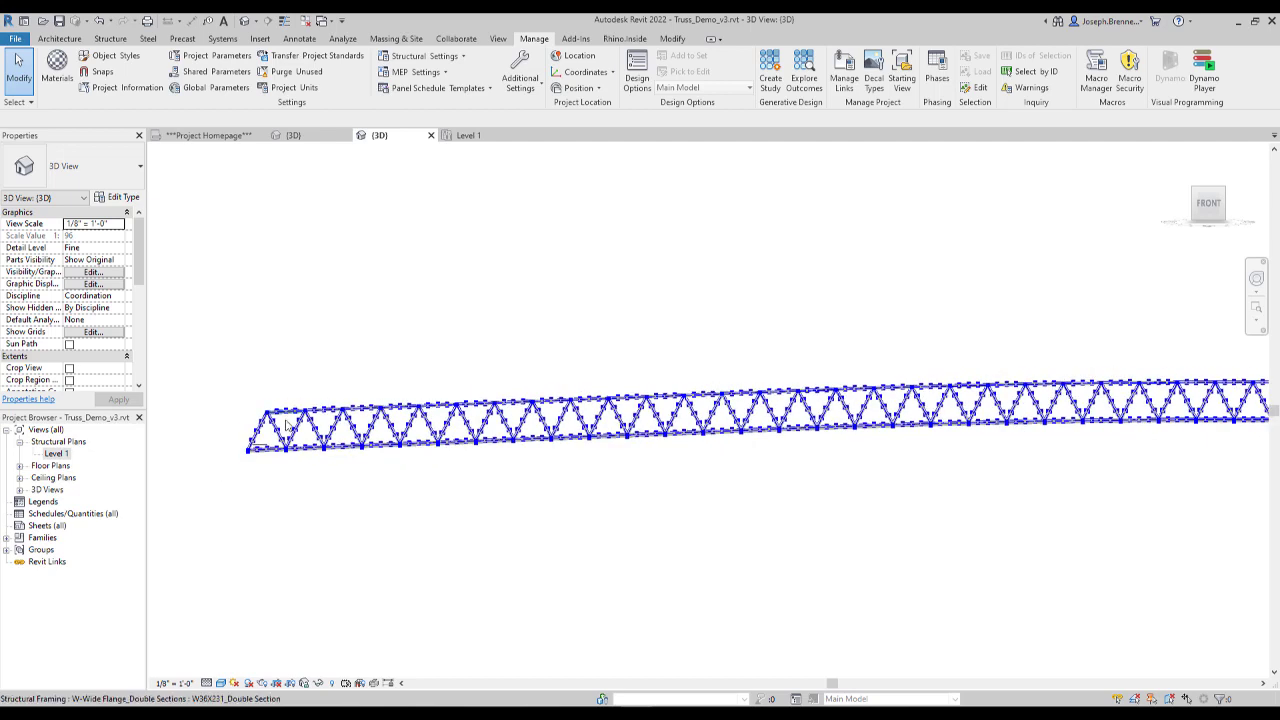
scroll(286, 425, "down", 1)
middle_click_drag(830, 405, 552, 395)
middle_click_drag(957, 410, 513, 422)
scroll(1109, 417, "up", 2)
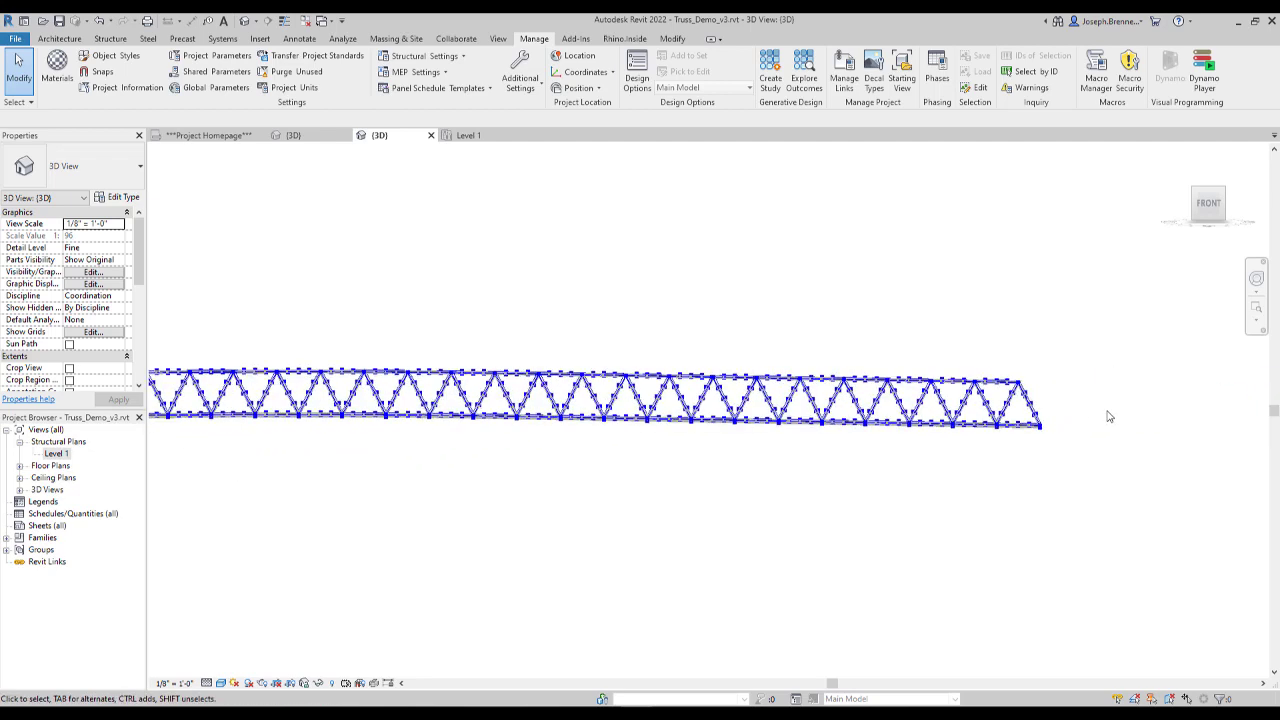
- Return the 3D view to the isometric orientation and inspect the framing members and floor beams up close near the truss end
left_click(1231, 200)
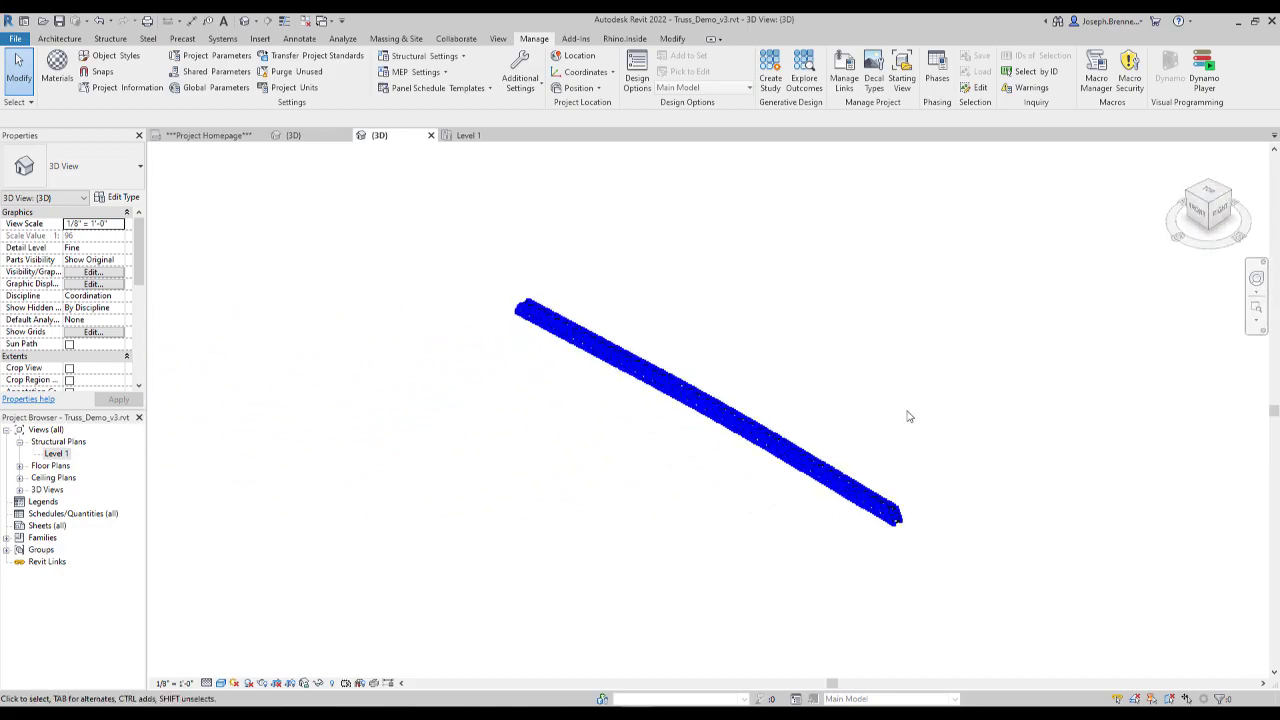
scroll(920, 530, "up", 6)
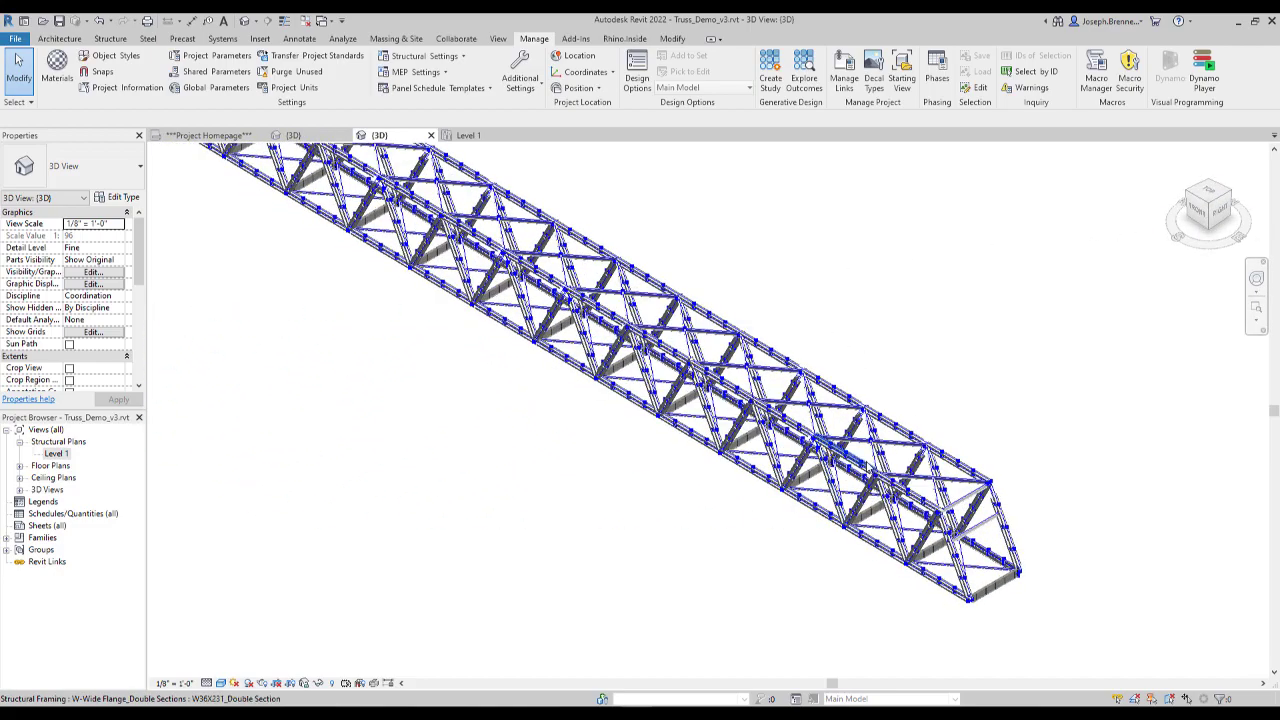
scroll(816, 462, "up", 3)
scroll(816, 462, "up", 3)
middle_click_drag(824, 454, 816, 462)
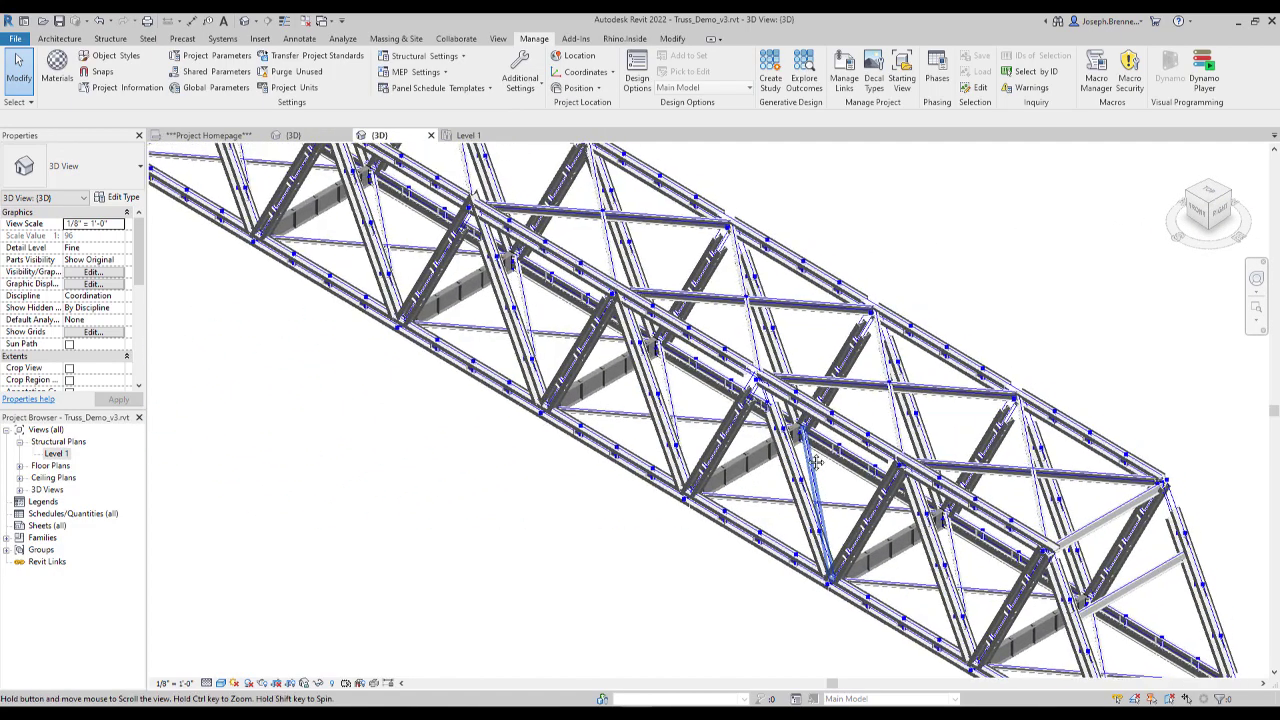
scroll(816, 462, "up", 4)
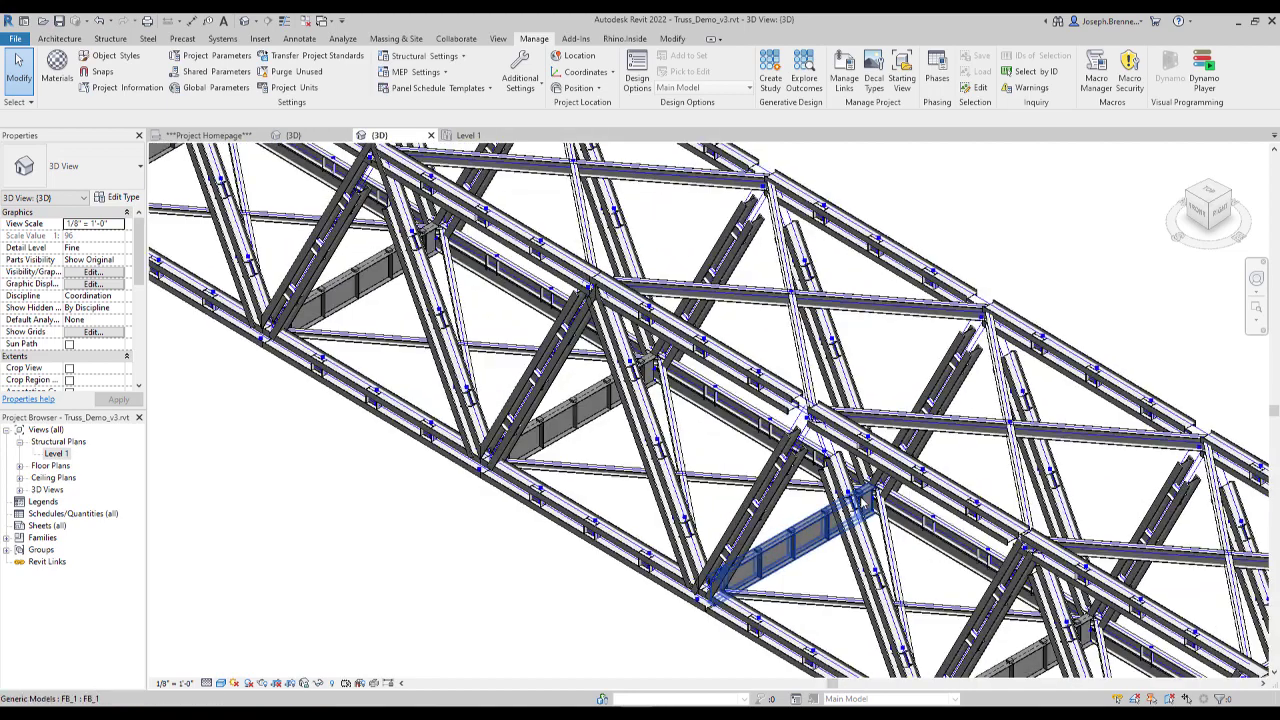
scroll(820, 480, "up", 2)
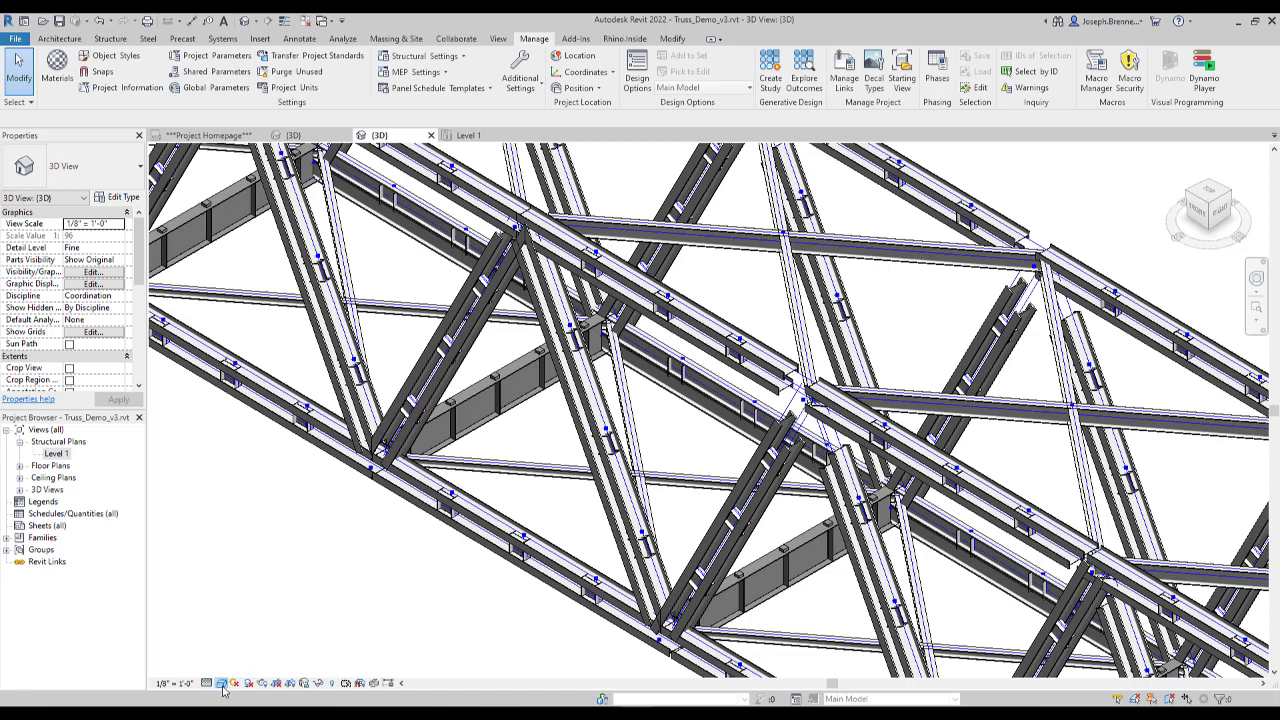
- Set the 3D view's visual style to Hidden Line and review the member connections and end bays
key("h")
key("l")
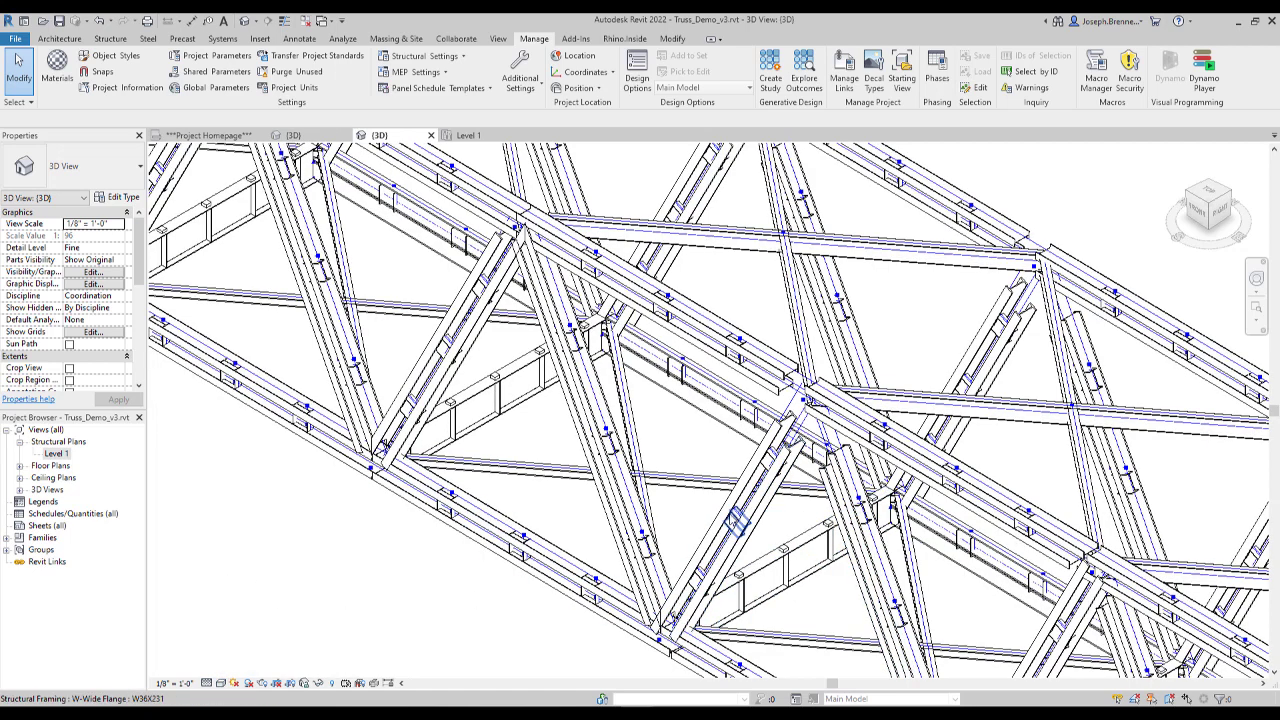
middle_click_drag(830, 455, 778, 445)
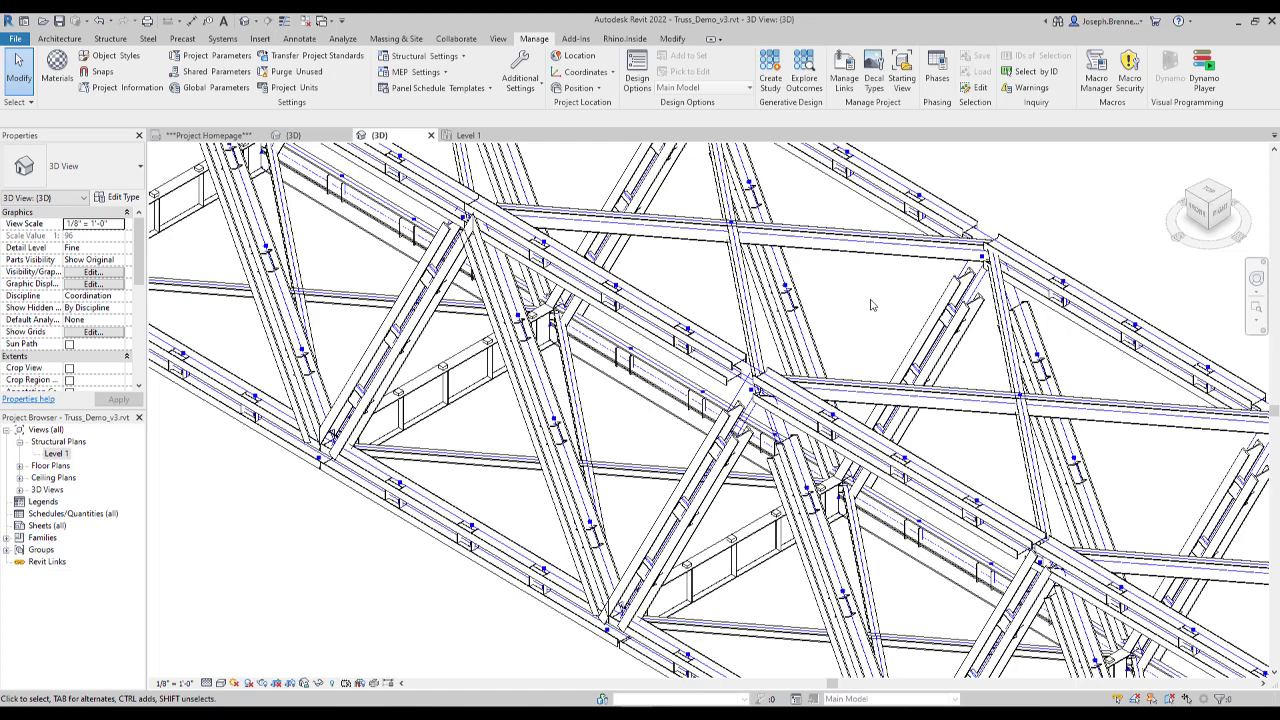
scroll(860, 310, "down", 8)
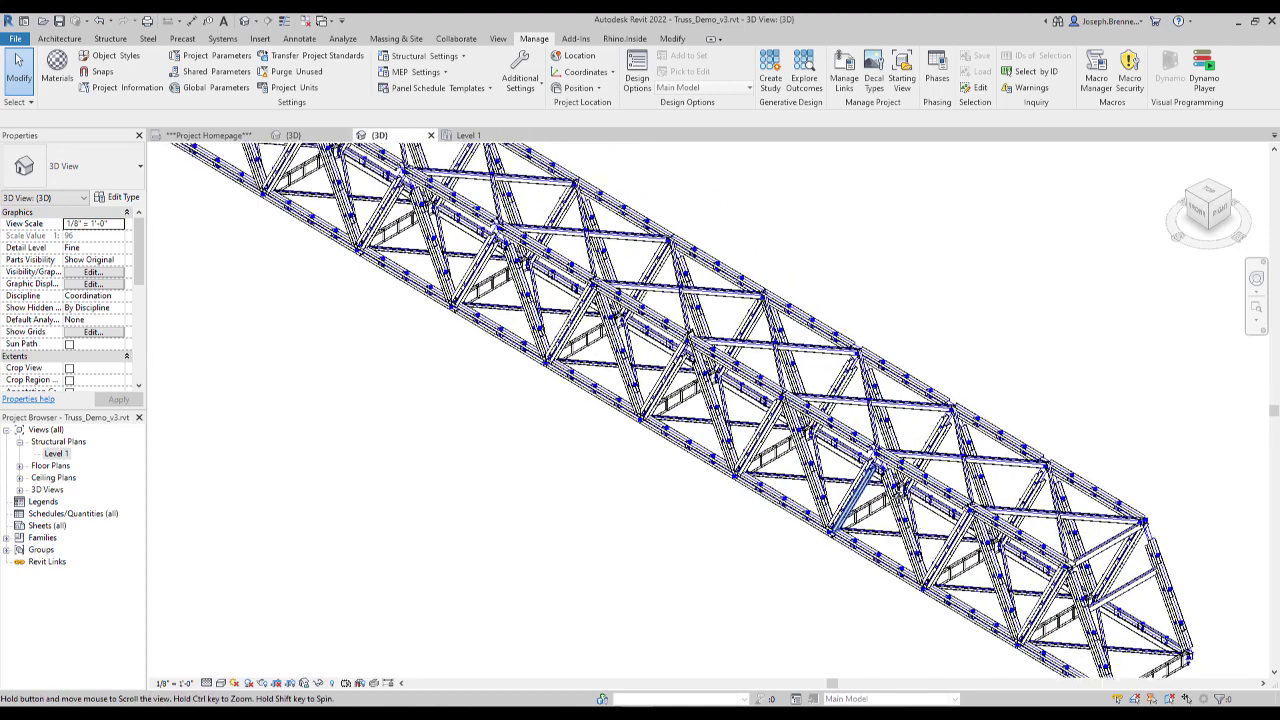
middle_click_drag(885, 470, 905, 490)
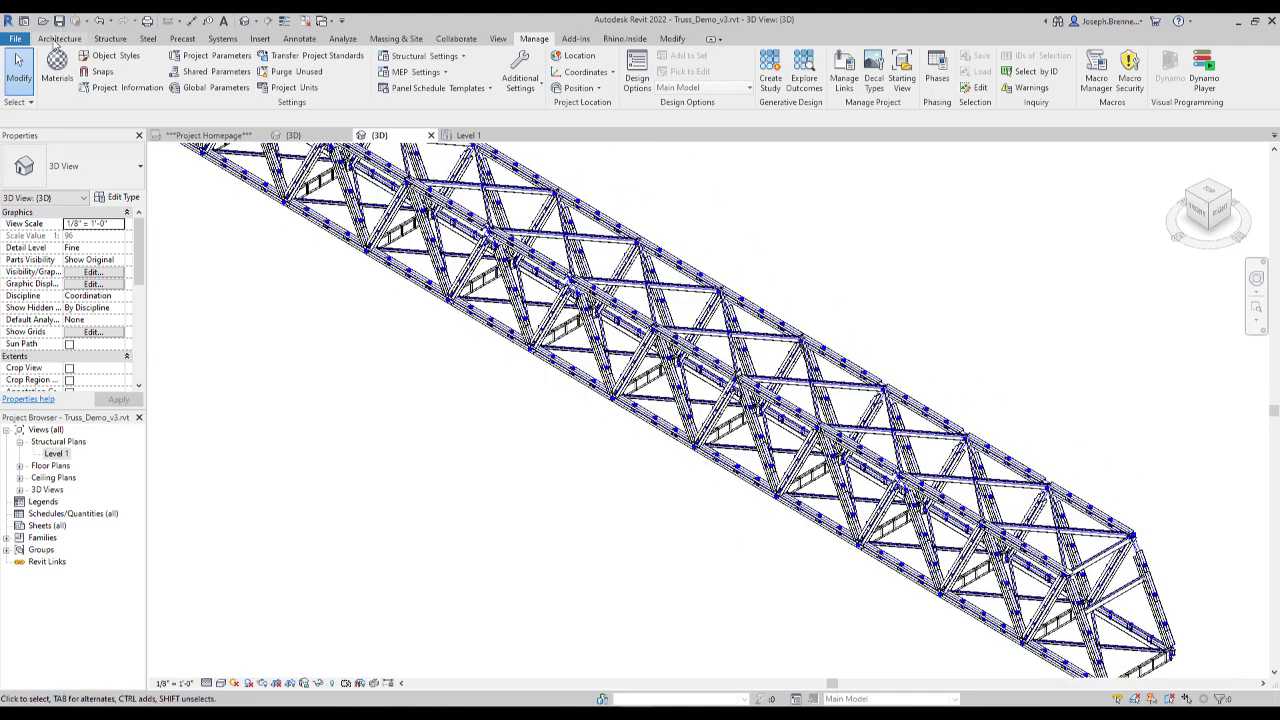
- Compare the hidden-line truss from the Front orientation and from the isometric corner view
left_click(57, 37)
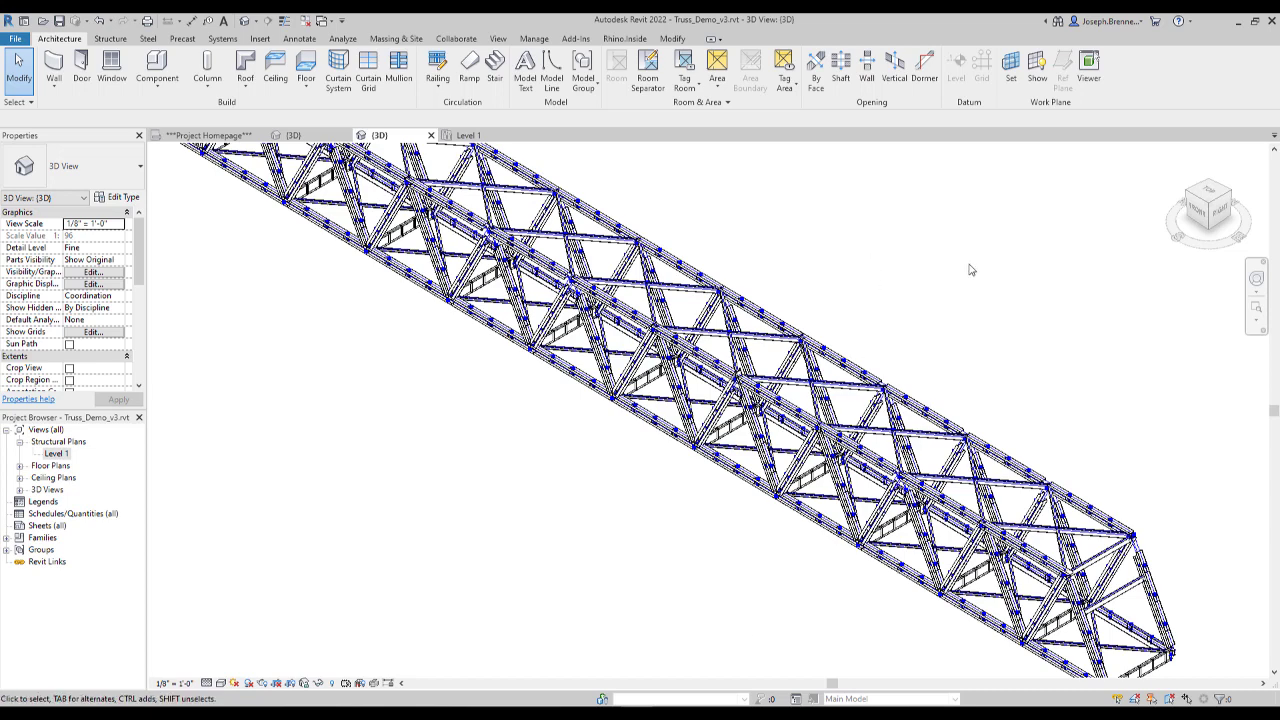
left_click(1197, 215)
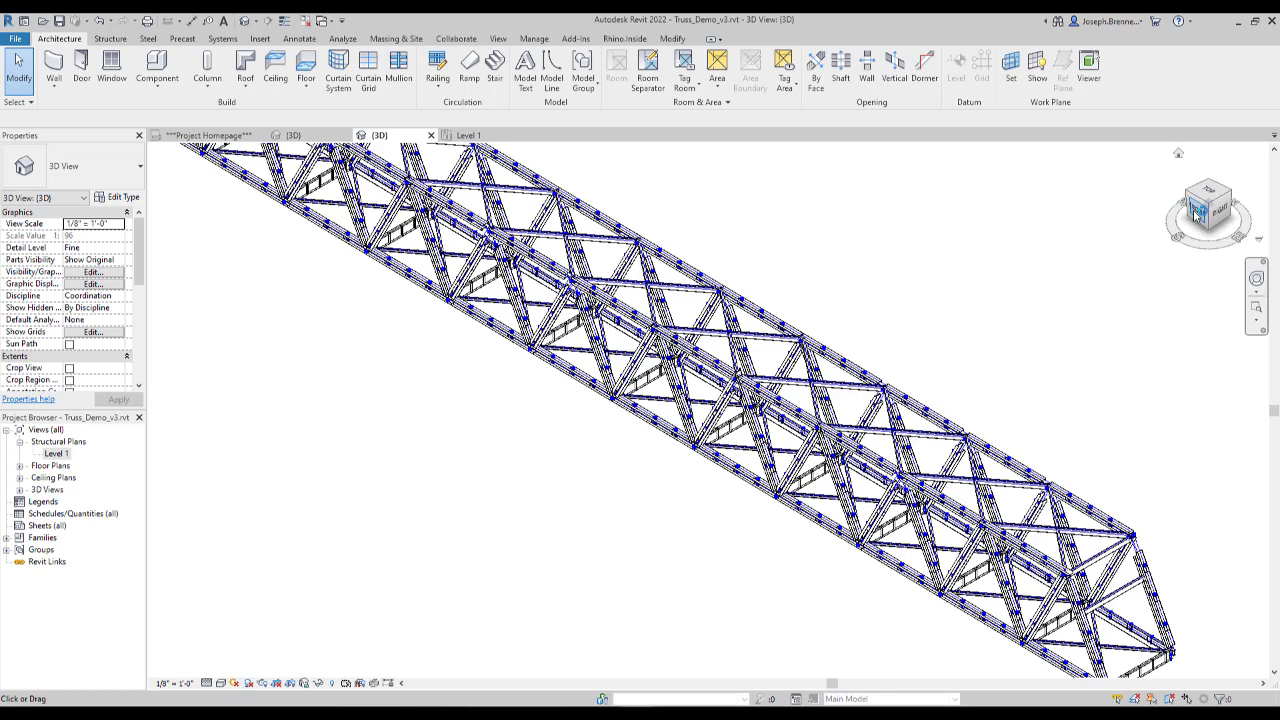
scroll(779, 407, "up", 5)
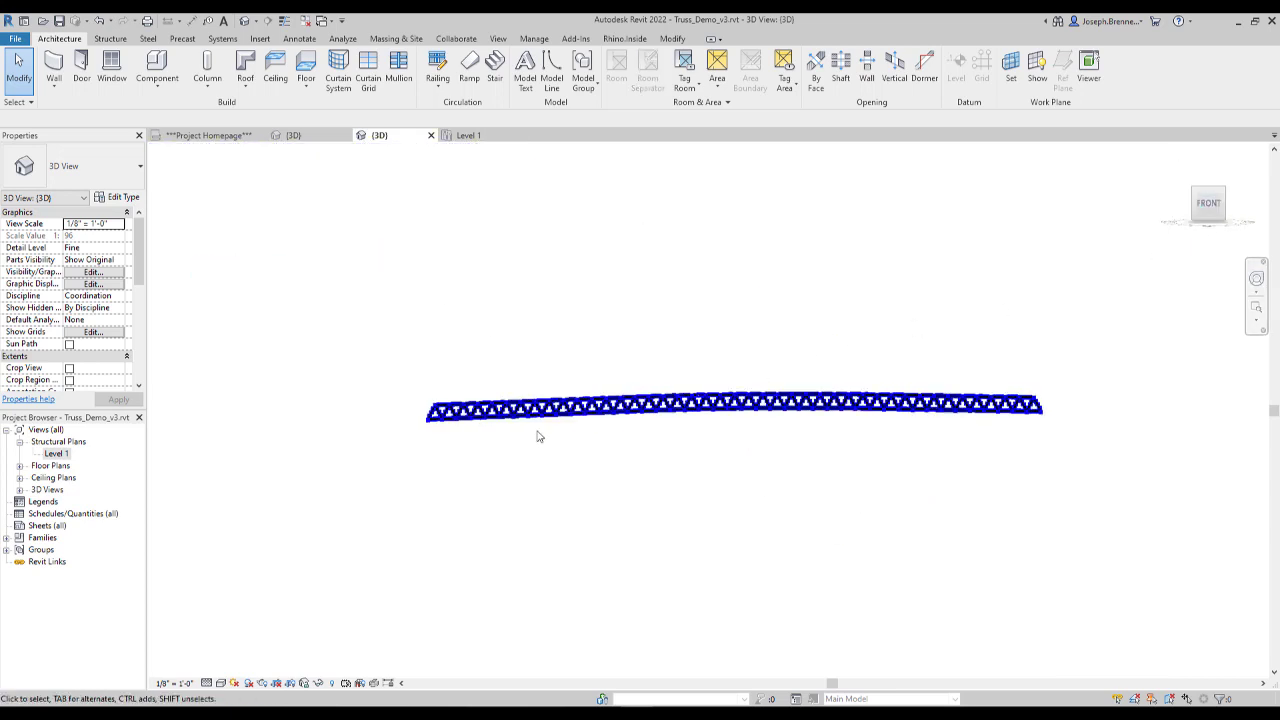
scroll(779, 407, "down", 2)
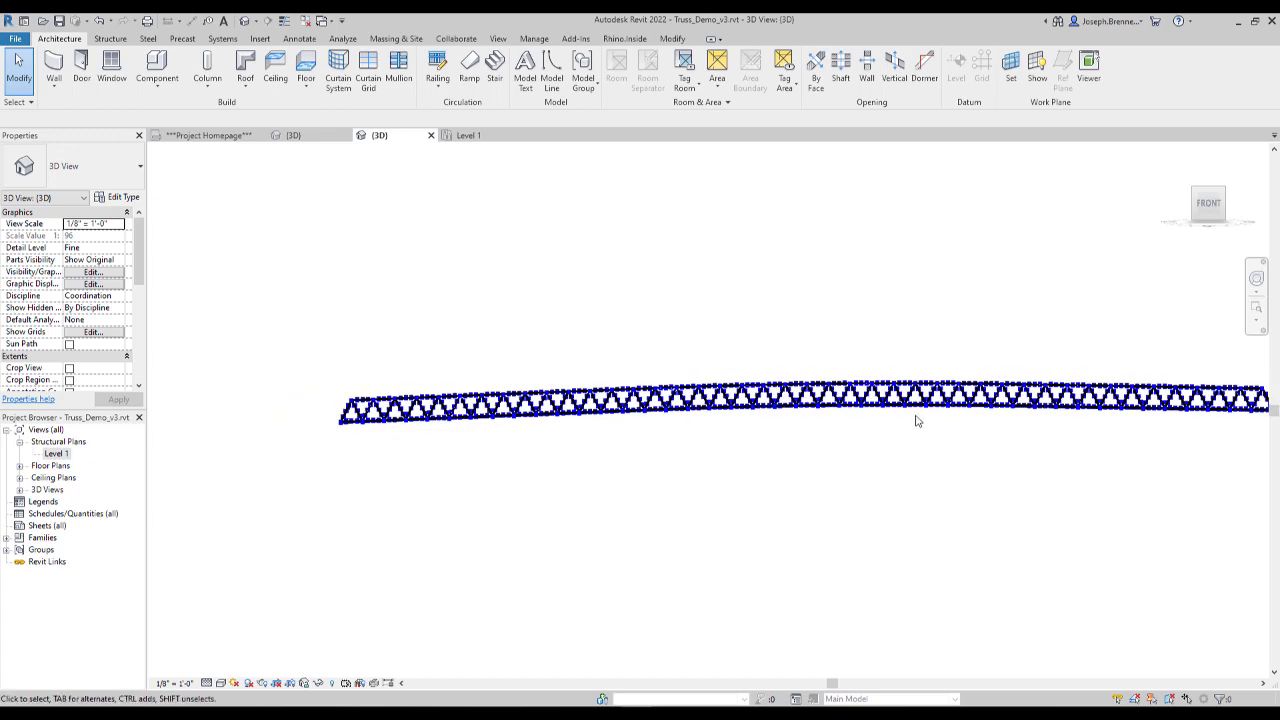
middle_click_drag(914, 420, 709, 423)
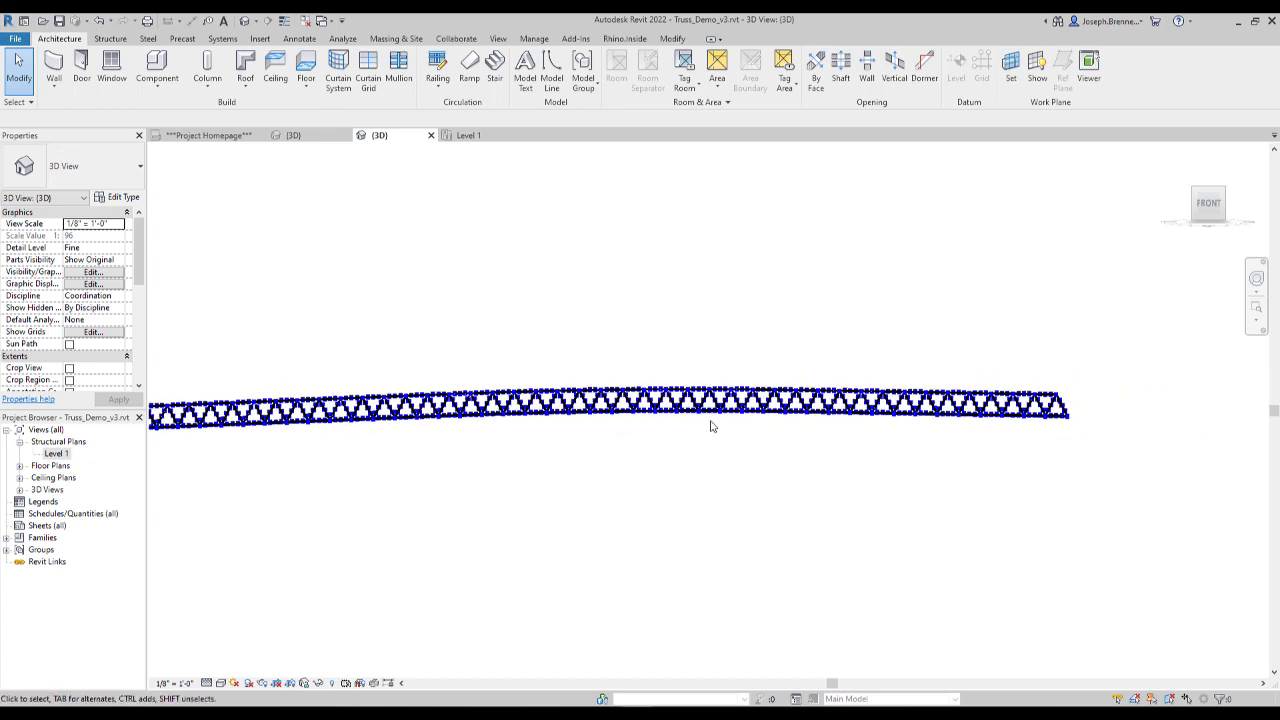
left_click(1227, 189)
scroll(837, 514, "up", 4)
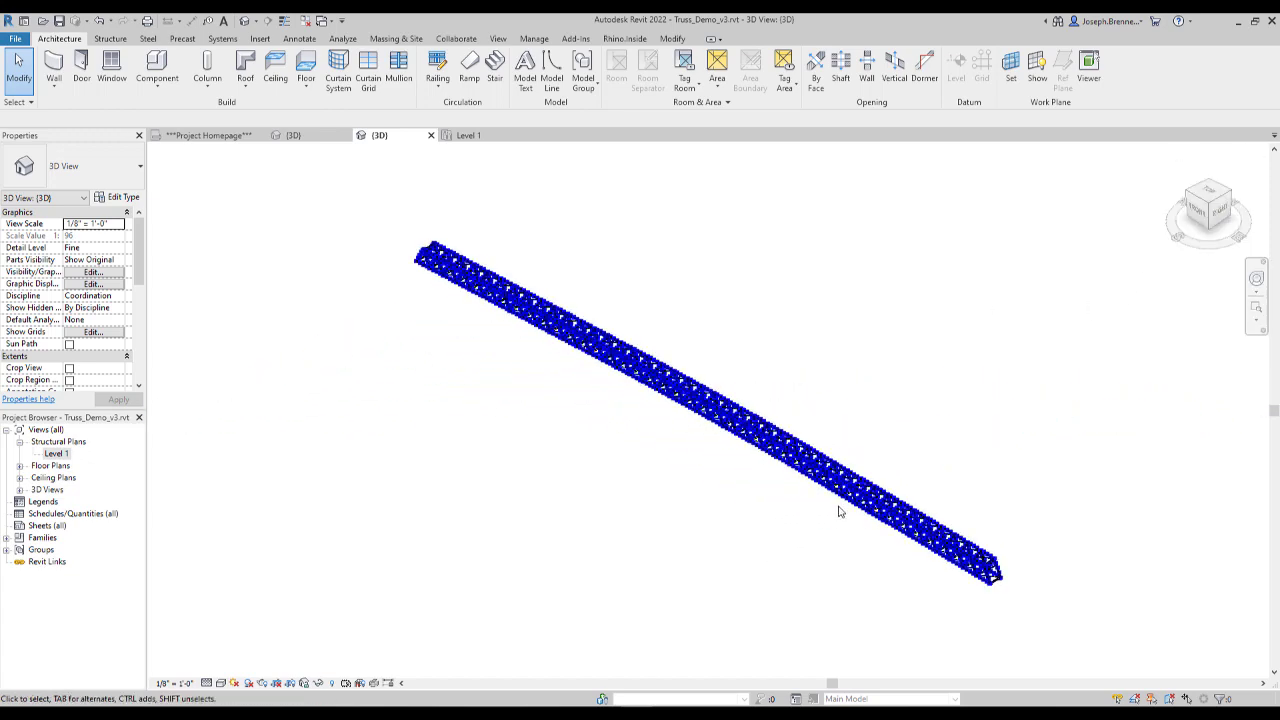
scroll(839, 518, "up", 1)
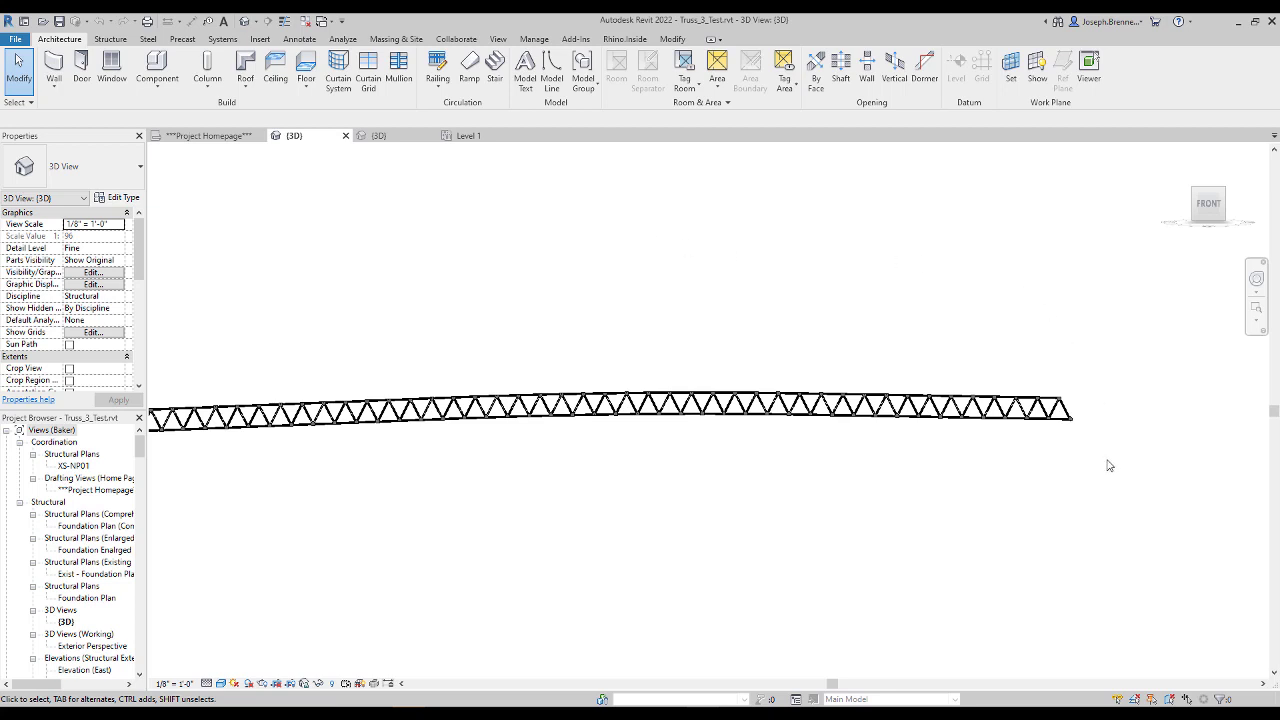
- Select the bottom chord member at the end of the Truss_3_Test model and review its instance properties, including the length parameters
left_click(1064, 424)
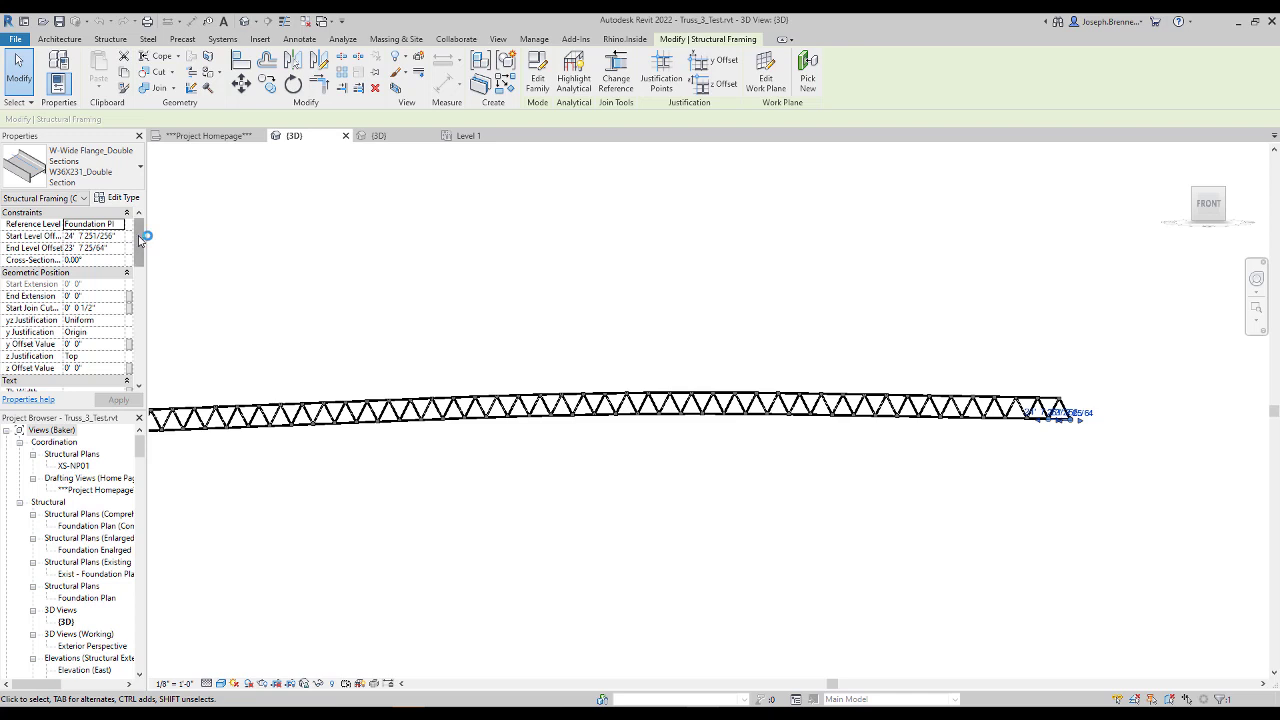
scroll(141, 244, "down", 1)
left_click_drag(141, 244, 142, 327)
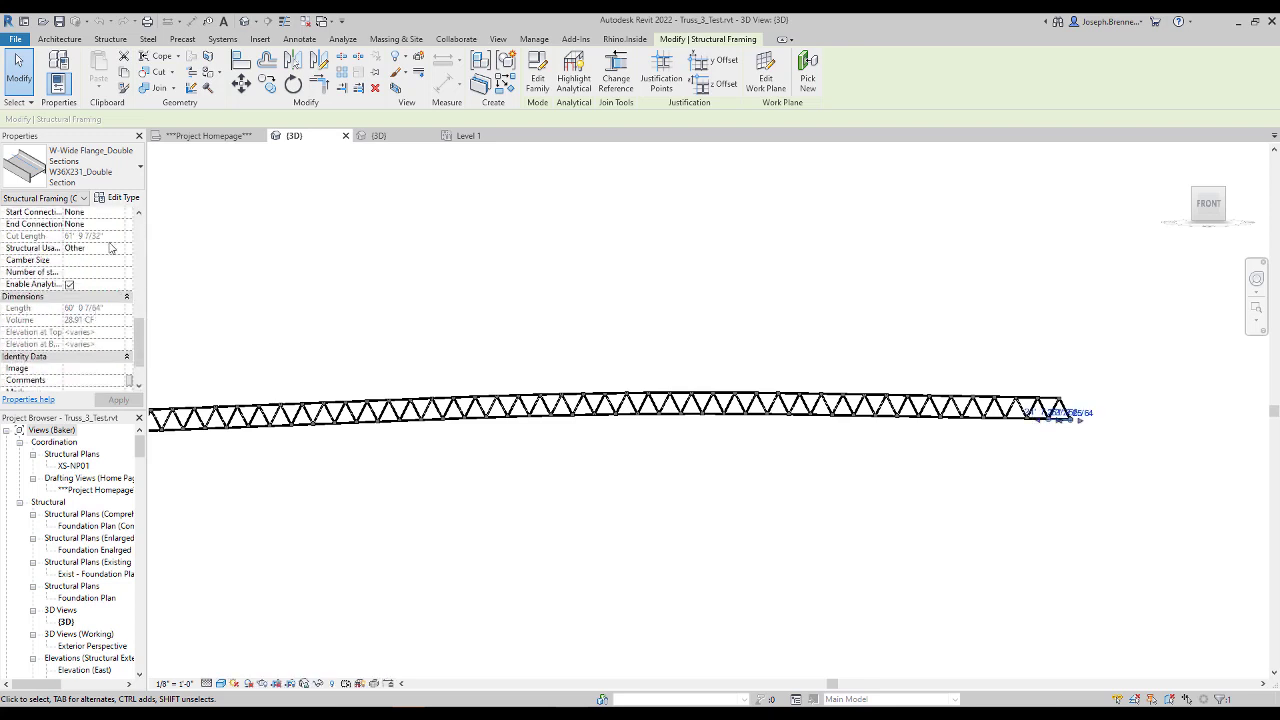
scroll(146, 342, "down", 2)
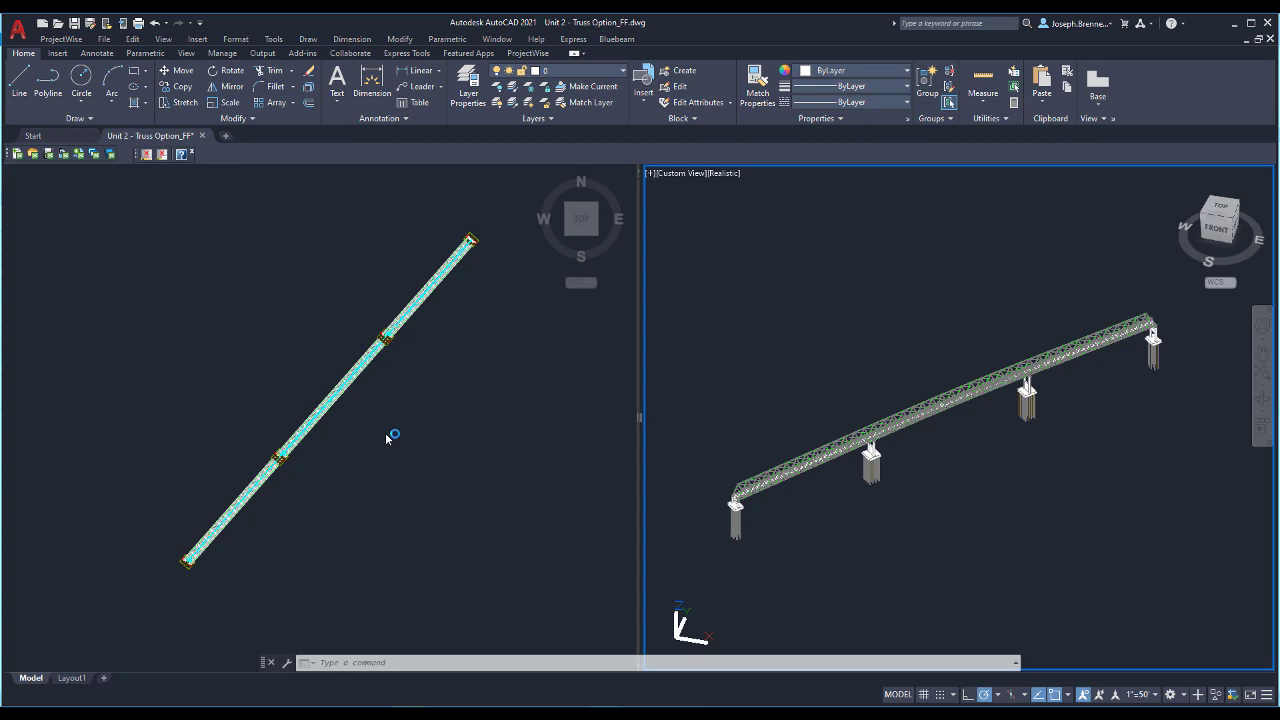
- Examine the Unit 2 truss's end span and supporting piers in the 3D viewport
scroll(835, 490, "up", 2)
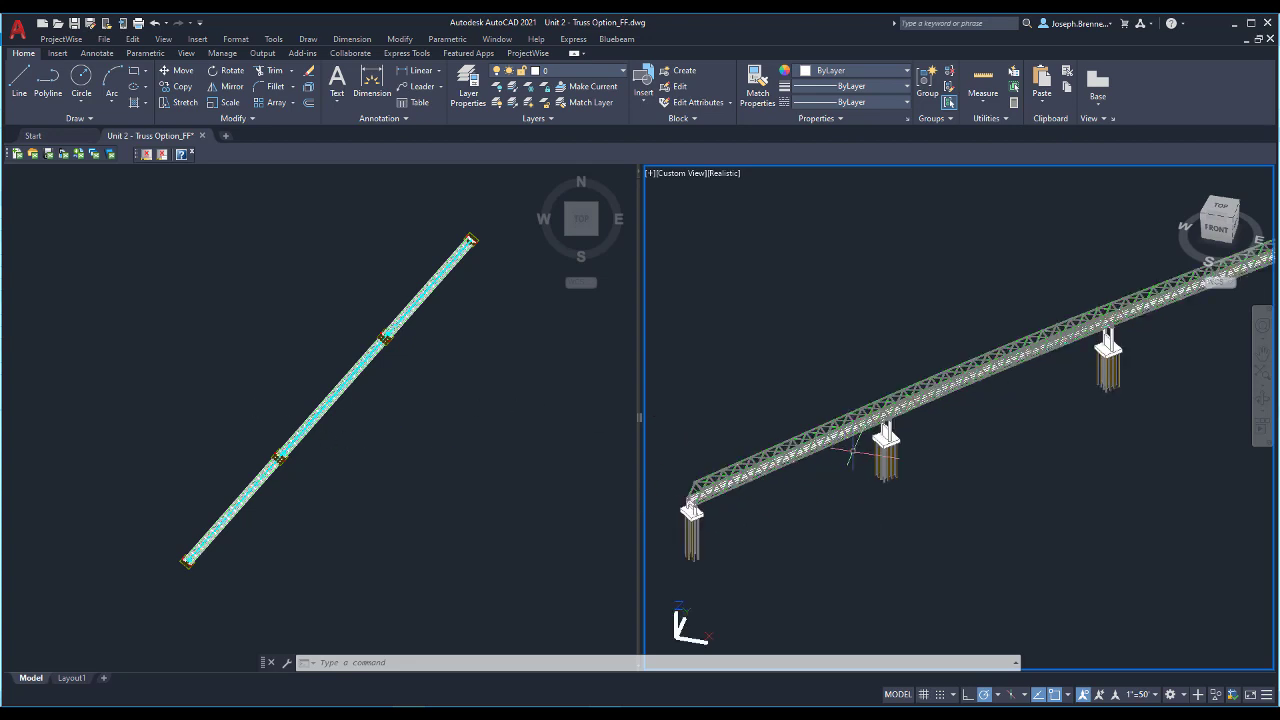
scroll(881, 403, "up", 4)
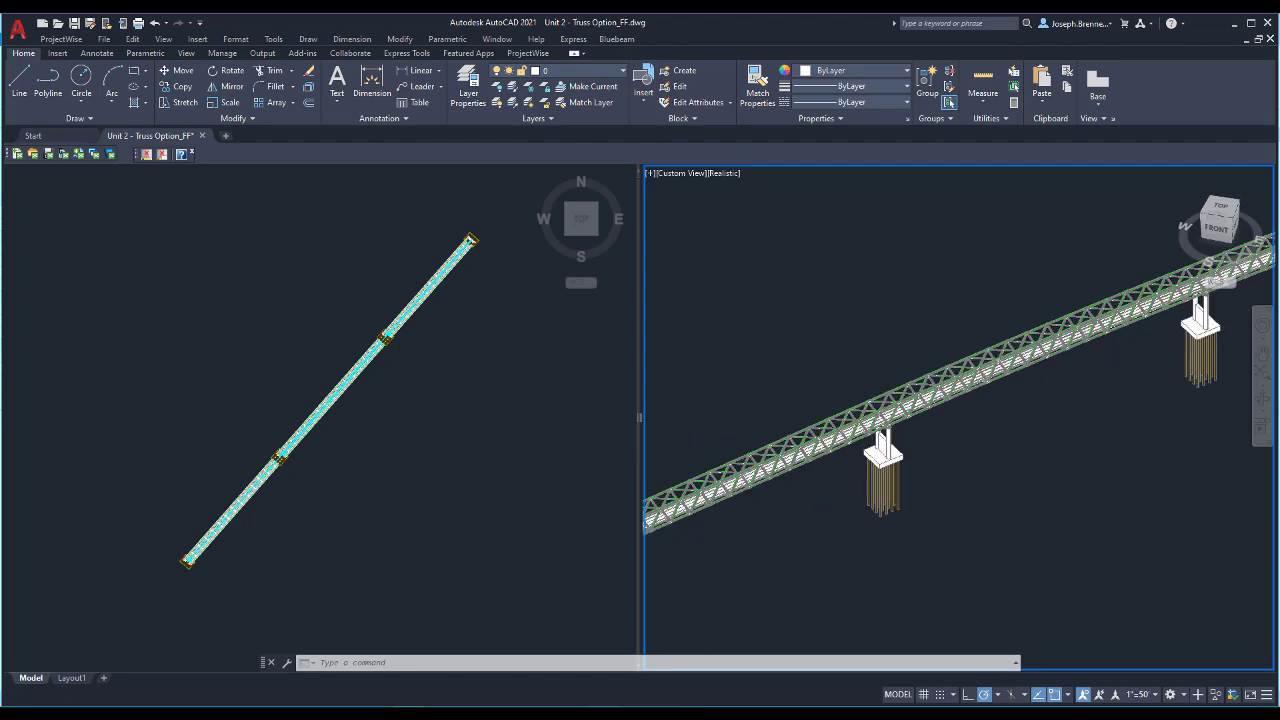
middle_click_drag(799, 520, 810, 522, "shift")
left_click_drag(987, 444, 1014, 426)
key("Escape")
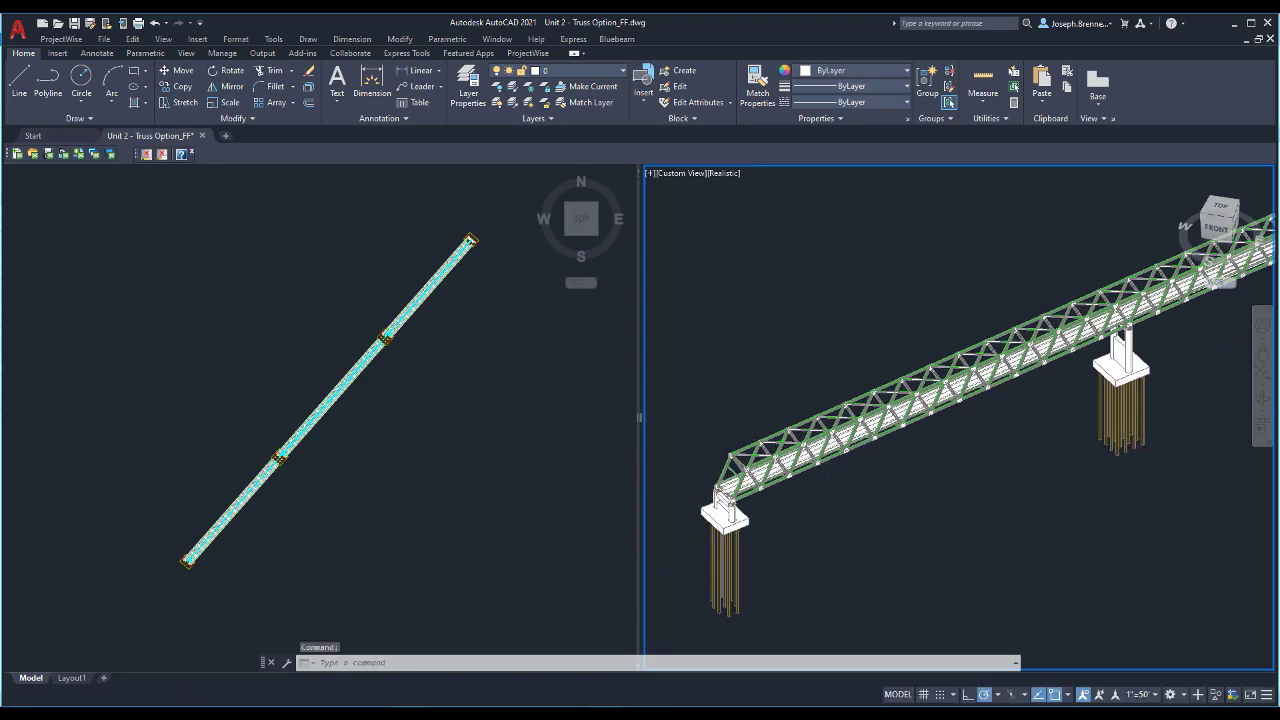
- Inspect the truss connections, pier columns and footing up close at an interior pier, and return to the wider bridge view
scroll(1097, 350, "up", 6)
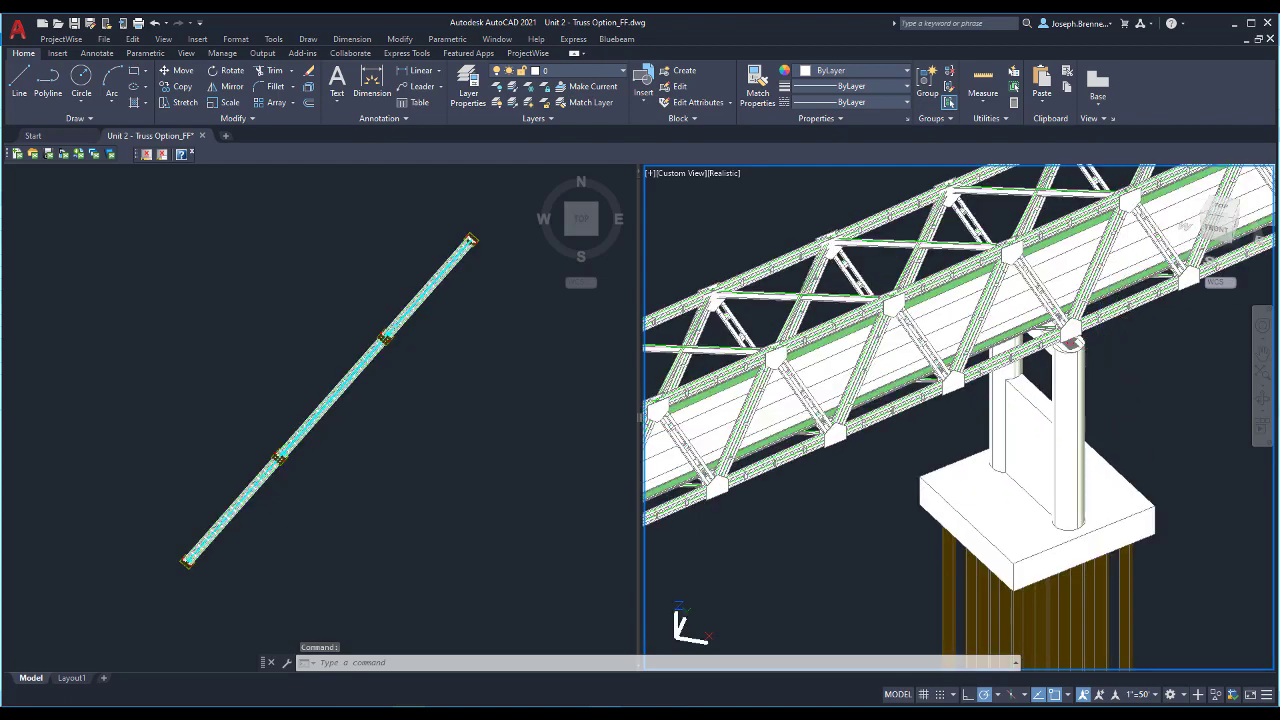
middle_click_drag(1088, 398, 1064, 435)
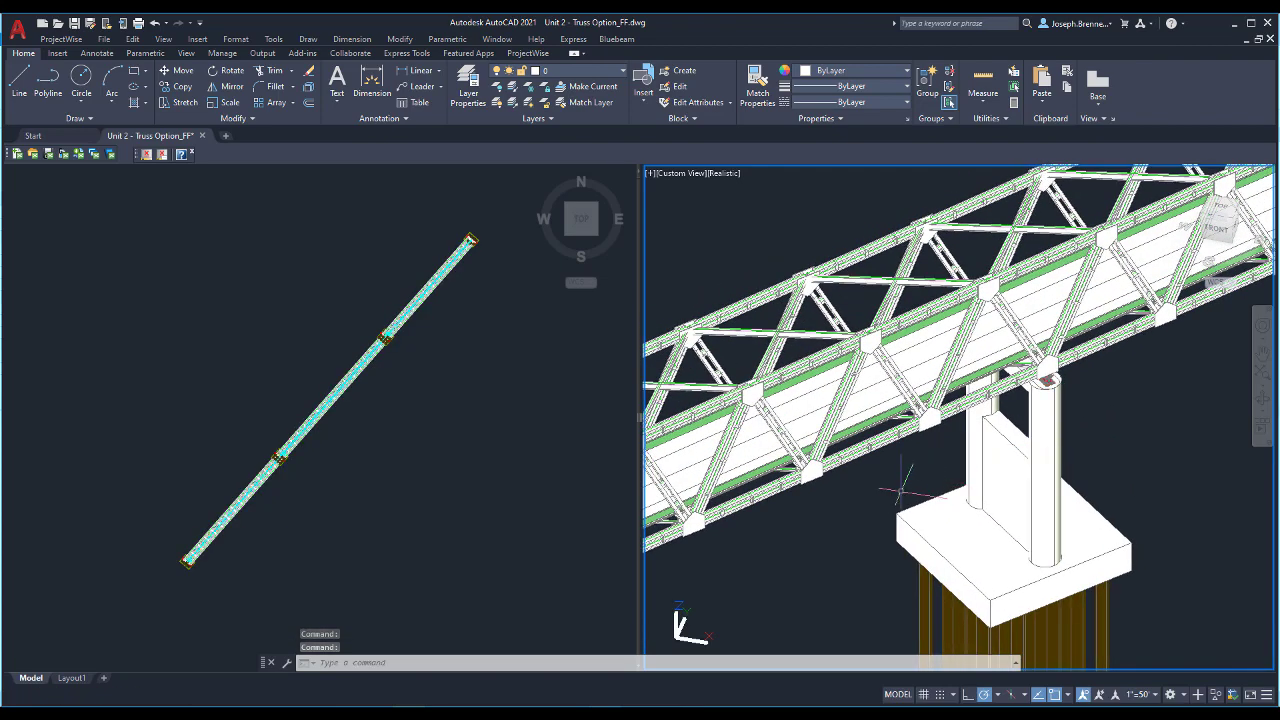
left_click(977, 510)
middle_click_drag(1157, 351, 1059, 411)
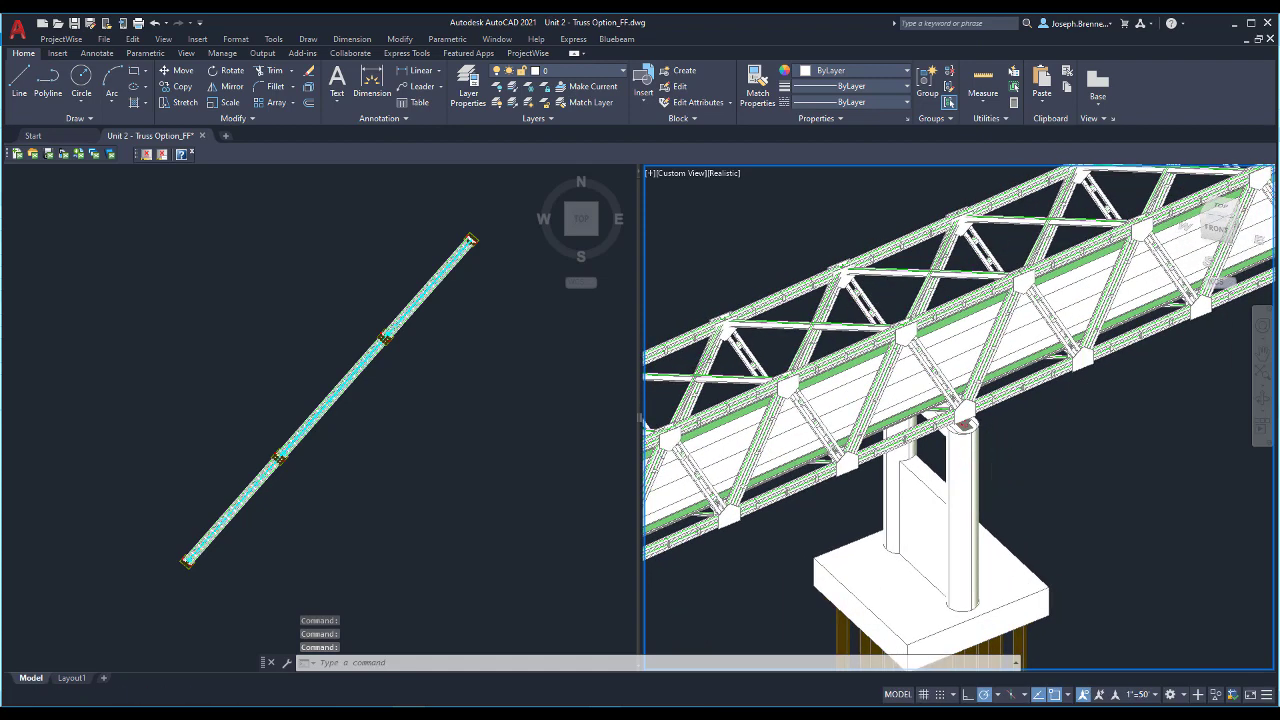
scroll(988, 462, "down", 5)
scroll(1054, 455, "down", 3)
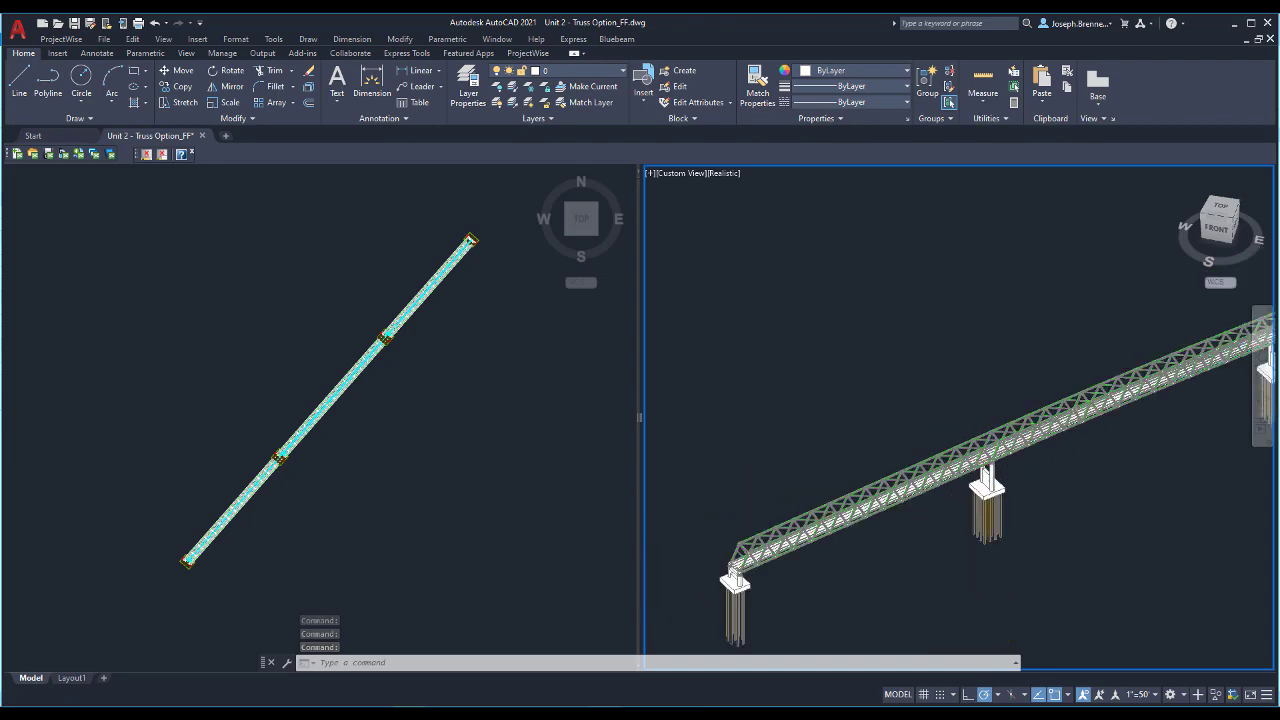
scroll(1054, 455, "down", 3)
middle_click_drag(1054, 455, 937, 449)
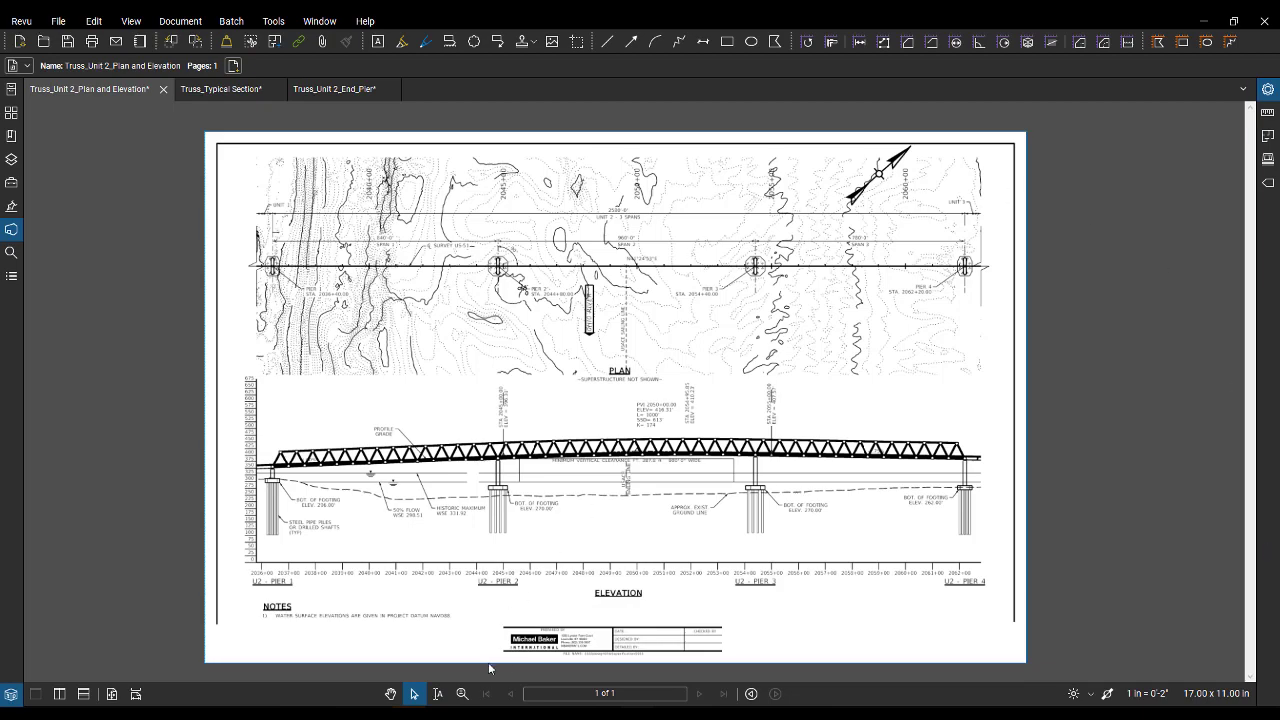
- In Bluebeam Revu, examine the bridge elevation from Pier 1 to Pier 4 on the Truss_Unit 2_Plan and Elevation sheet
left_click(462, 694)
left_click(489, 542)
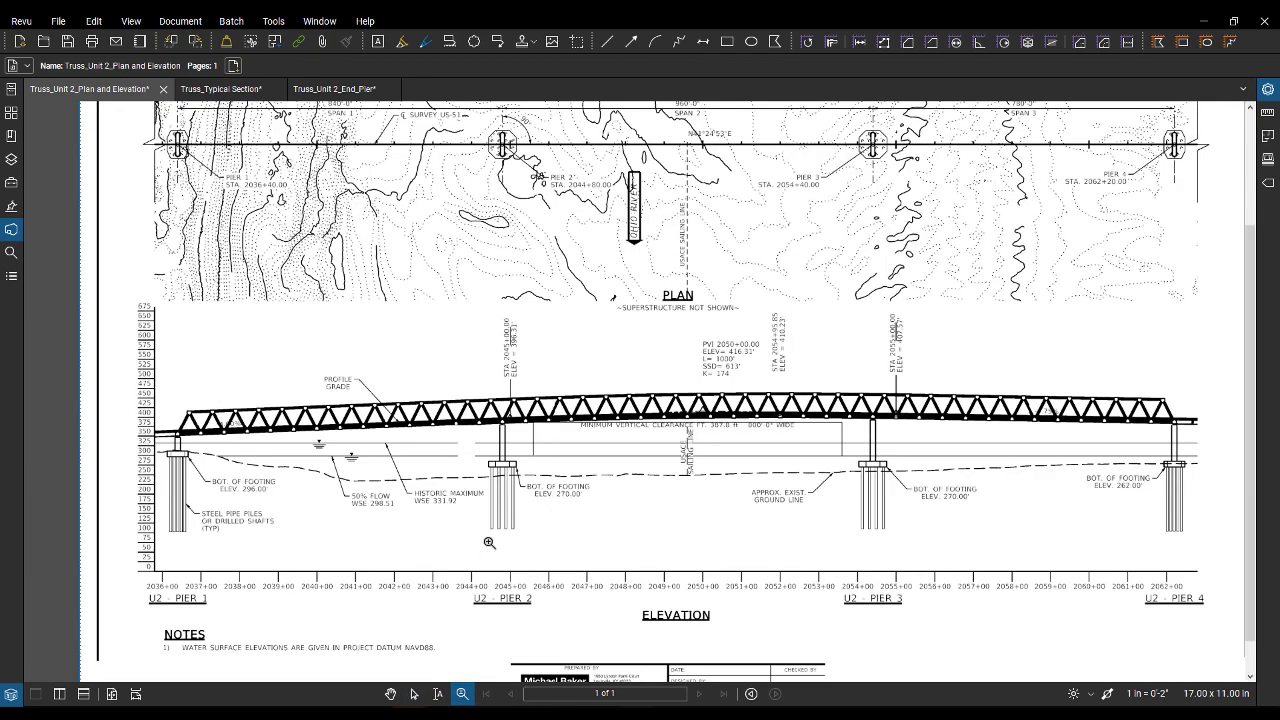
left_click(489, 542)
middle_click_drag(774, 505, 695, 397)
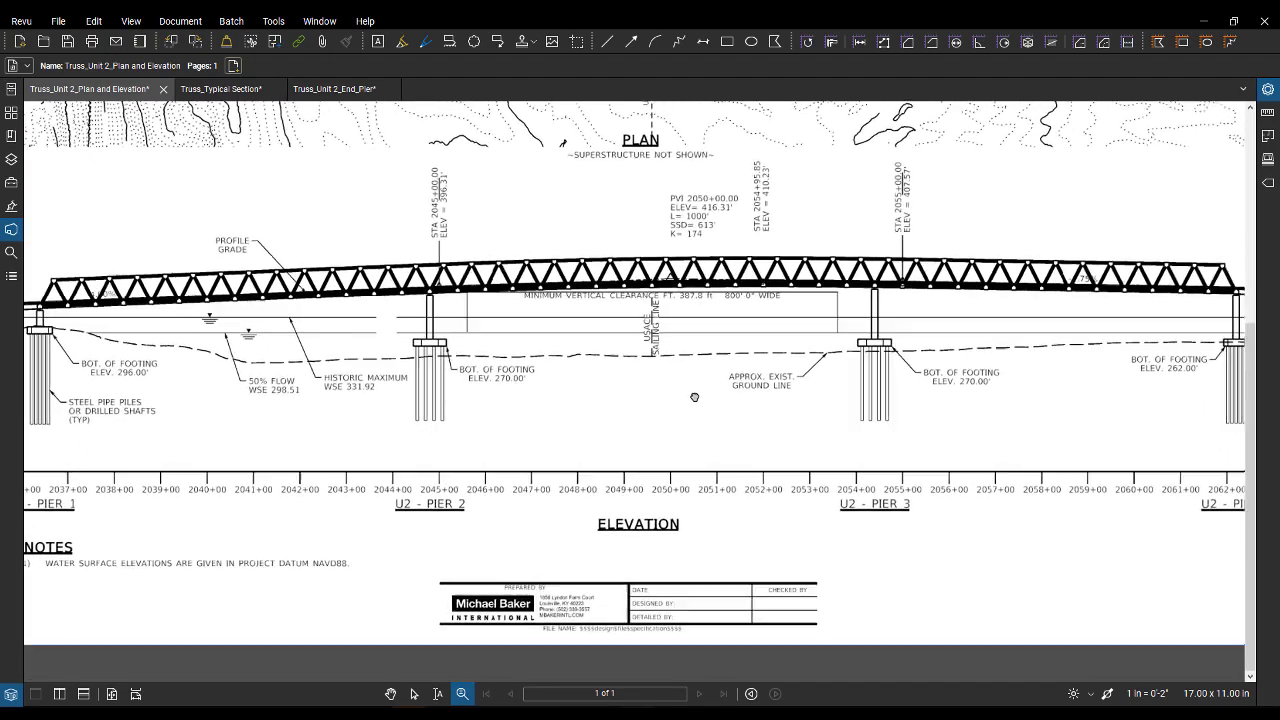
middle_click_drag(851, 420, 859, 451)
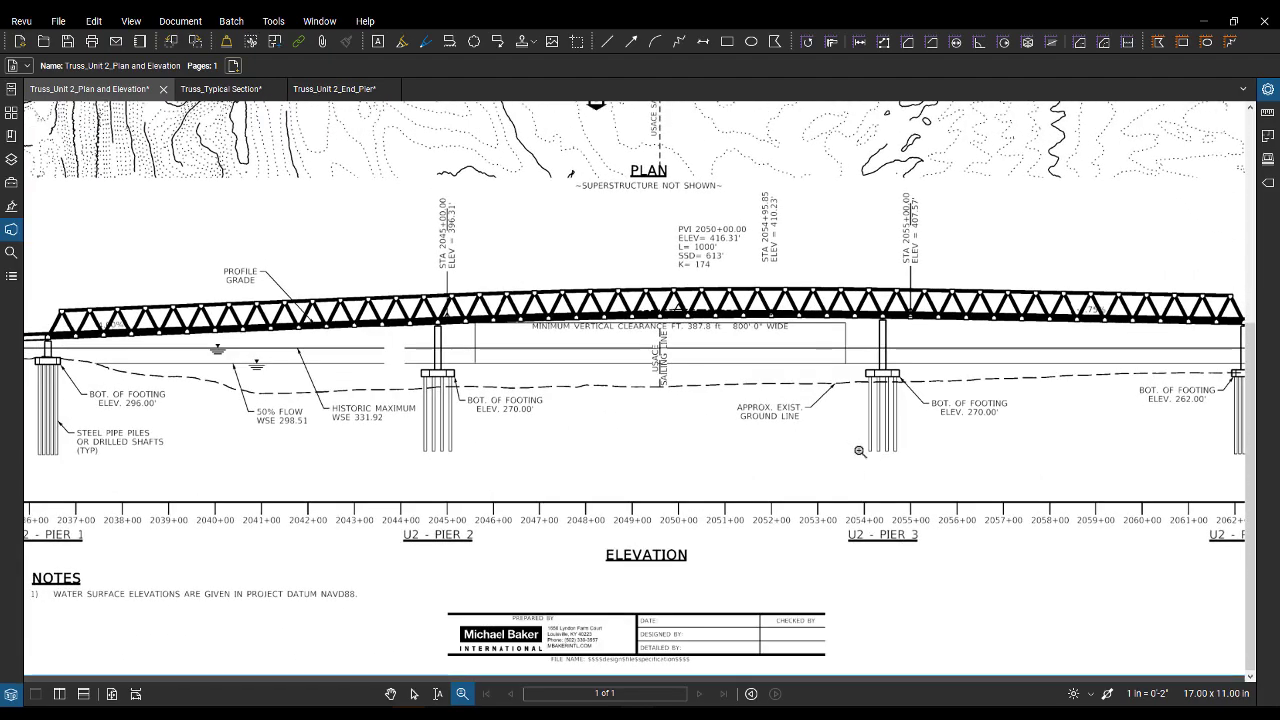
scroll(859, 451, "down", 1)
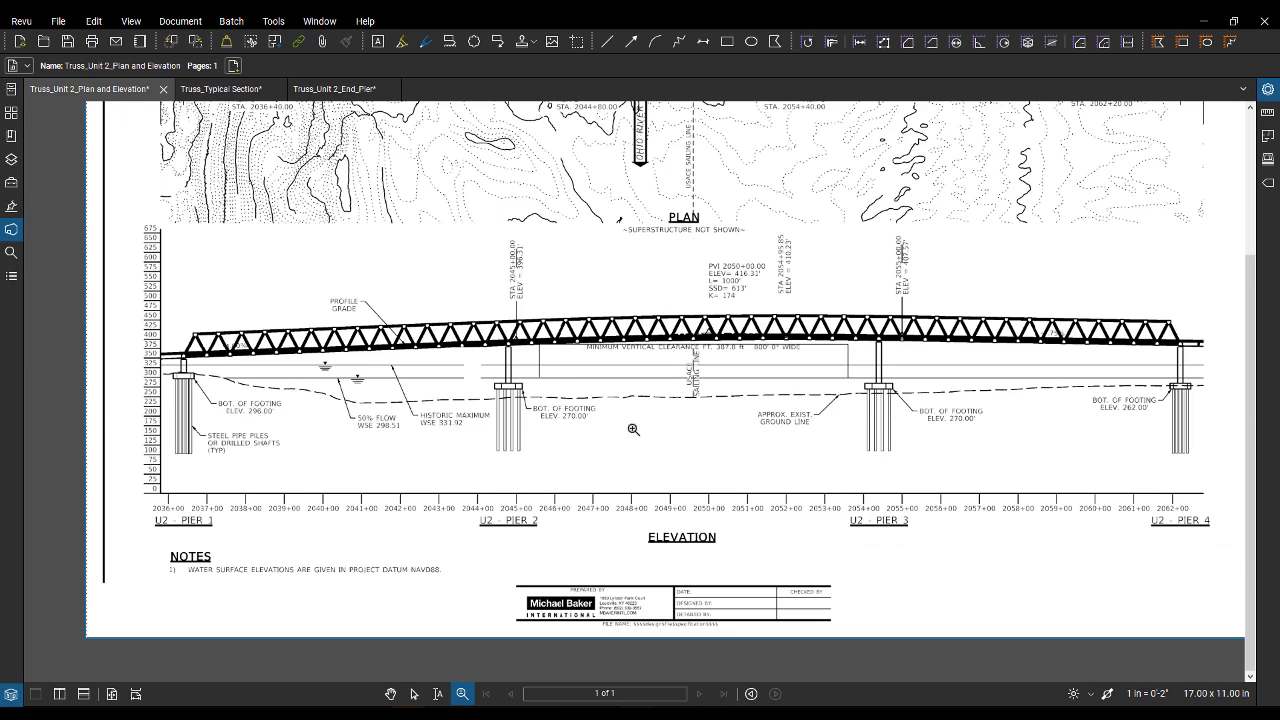
middle_click_drag(1119, 416, 1015, 373)
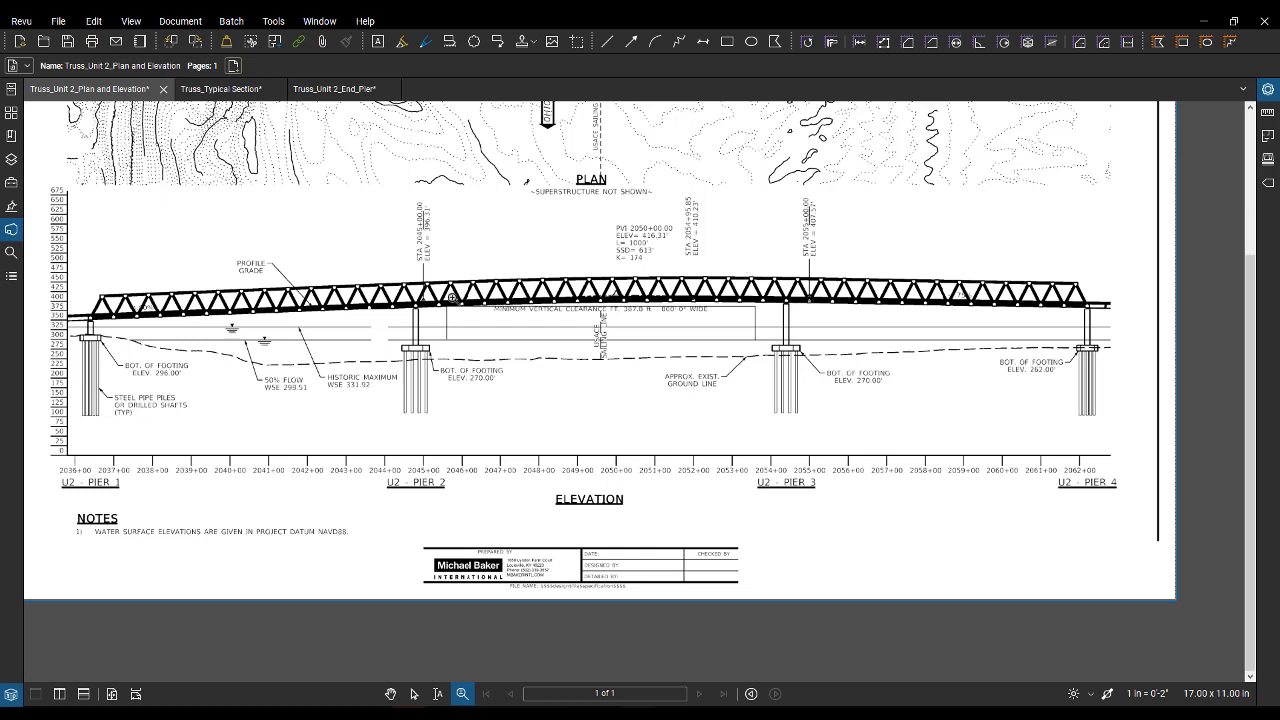
- Review the Truss_Typical Section and Truss_Unit 2_End_Pier sheets
left_click(243, 92)
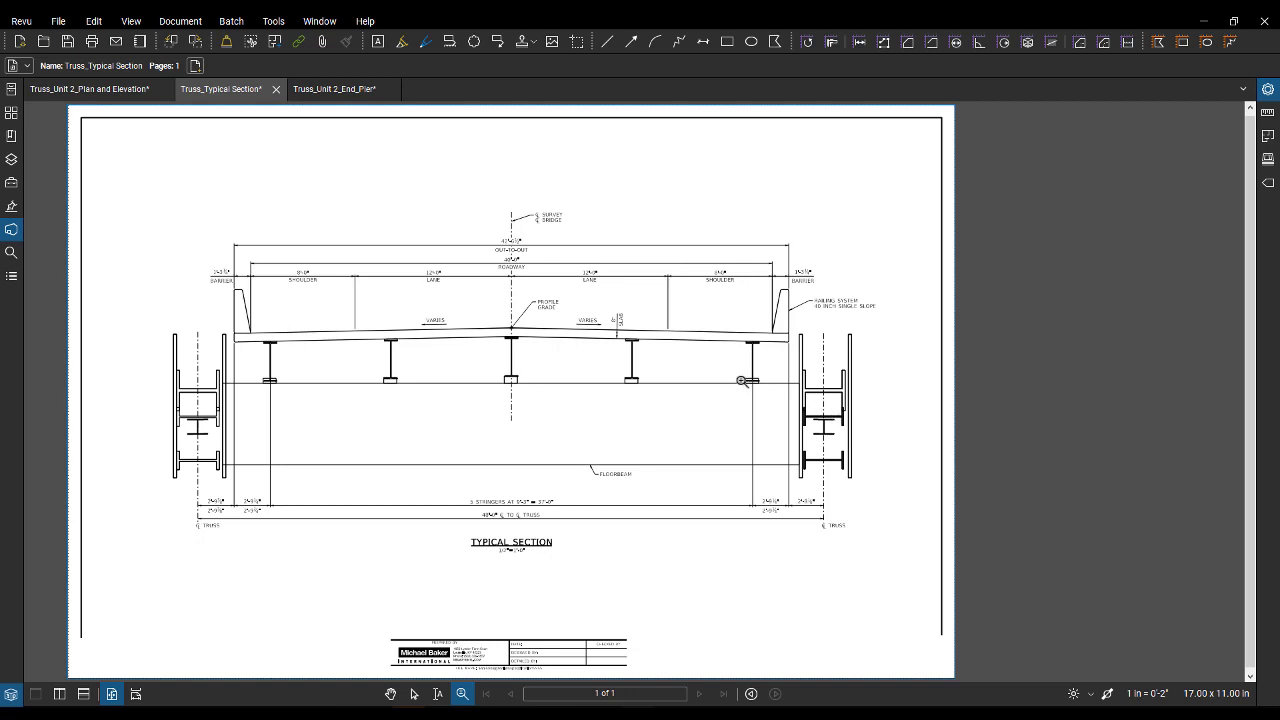
left_click(358, 90)
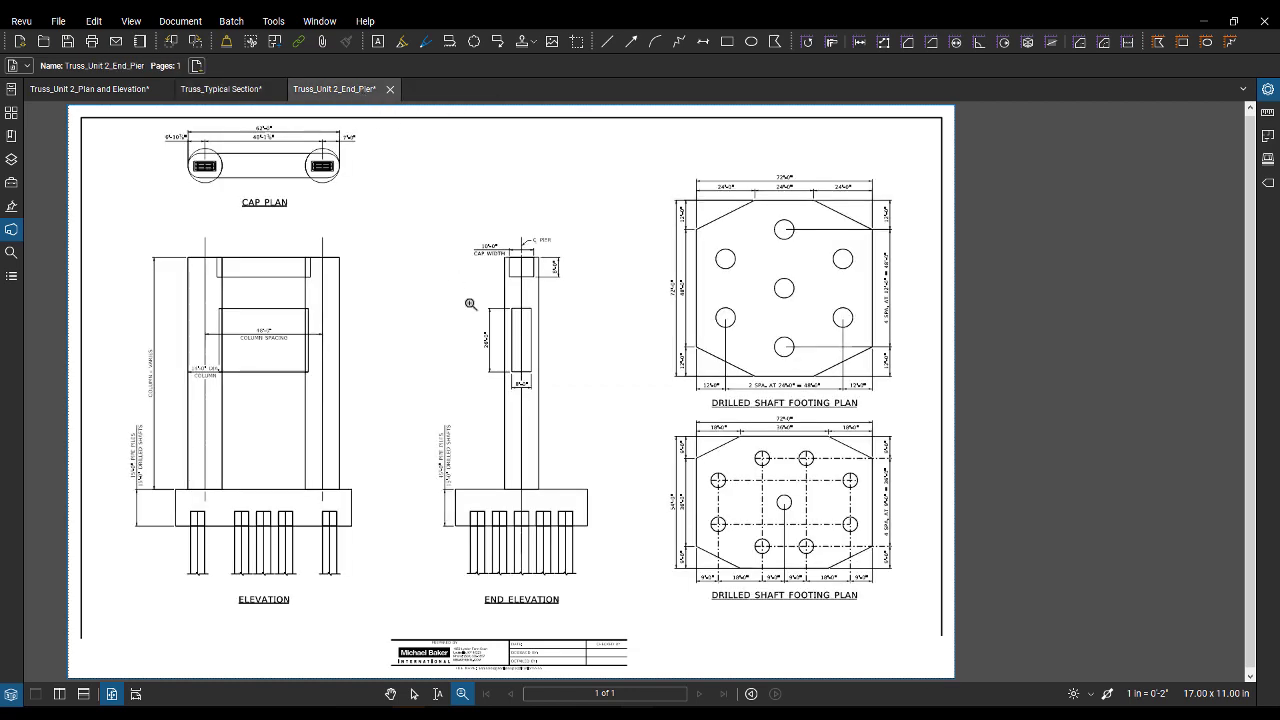
- Switch to the photo viewer and go through the Truss Long images, from the aerial view to the boat, Cairo and vehicle views
key("alt+Tab")
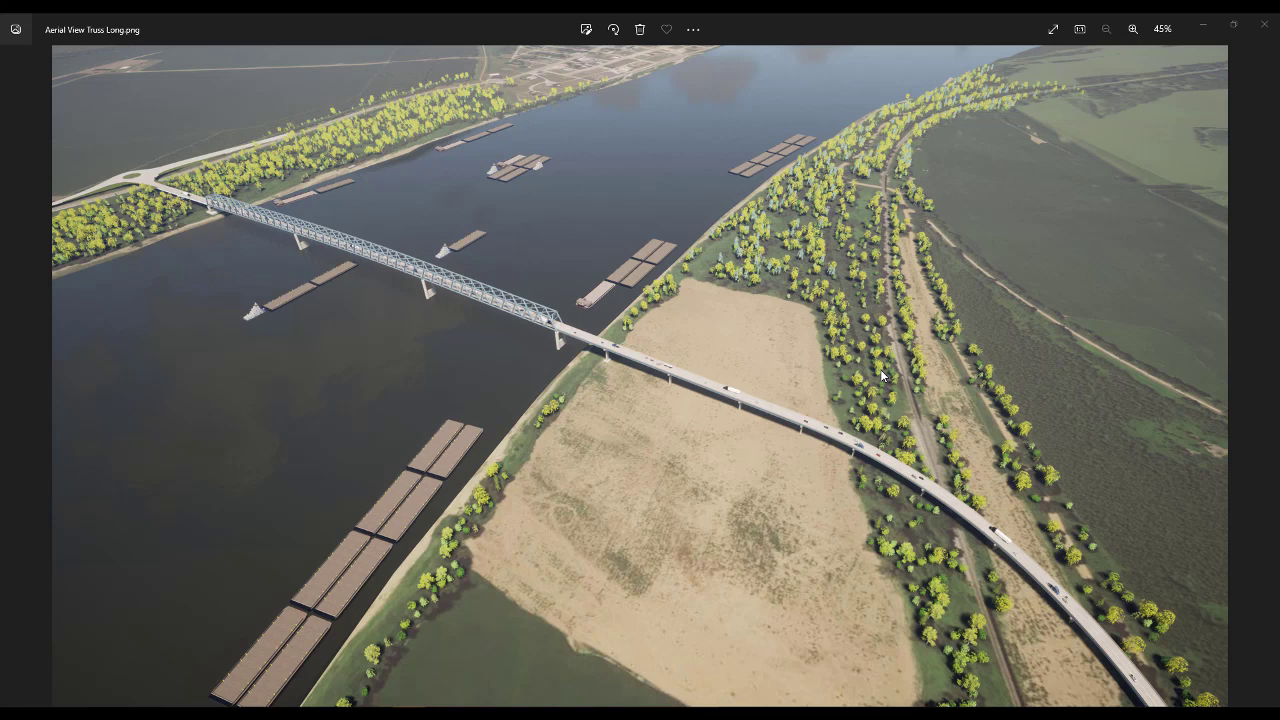
mouse_move(1208, 367)
left_click(1261, 375)
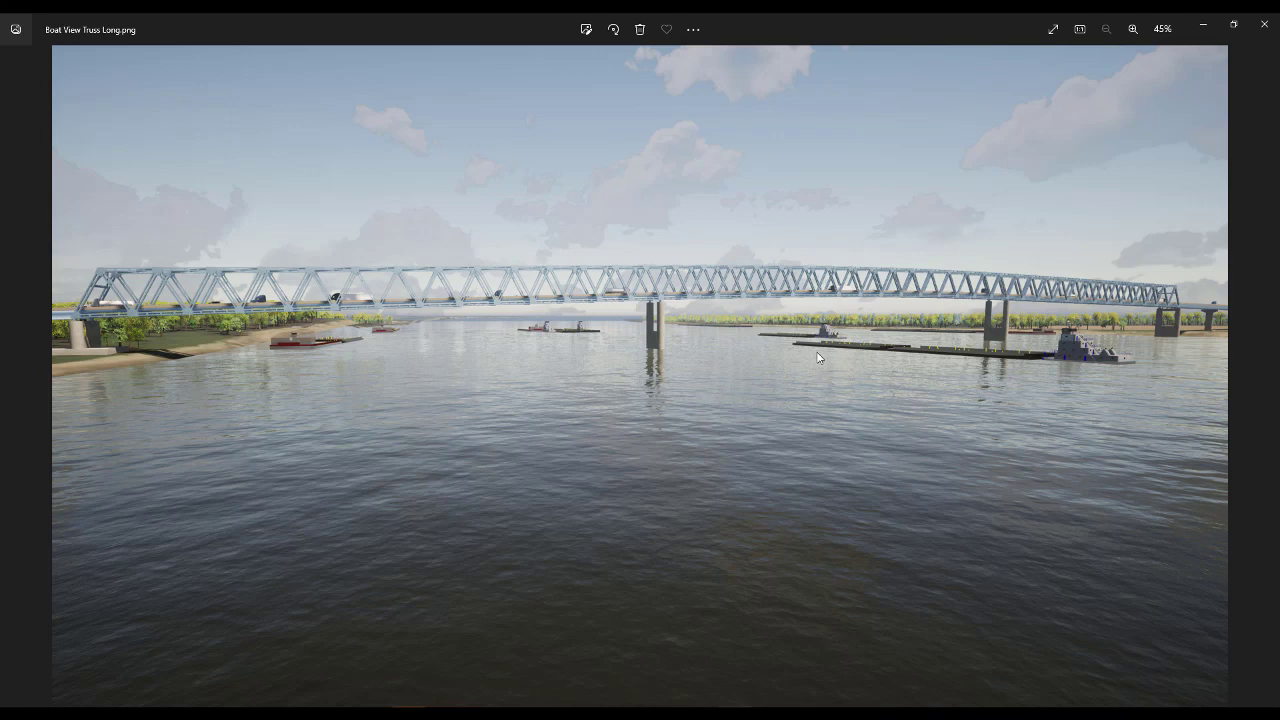
left_click(1261, 376)
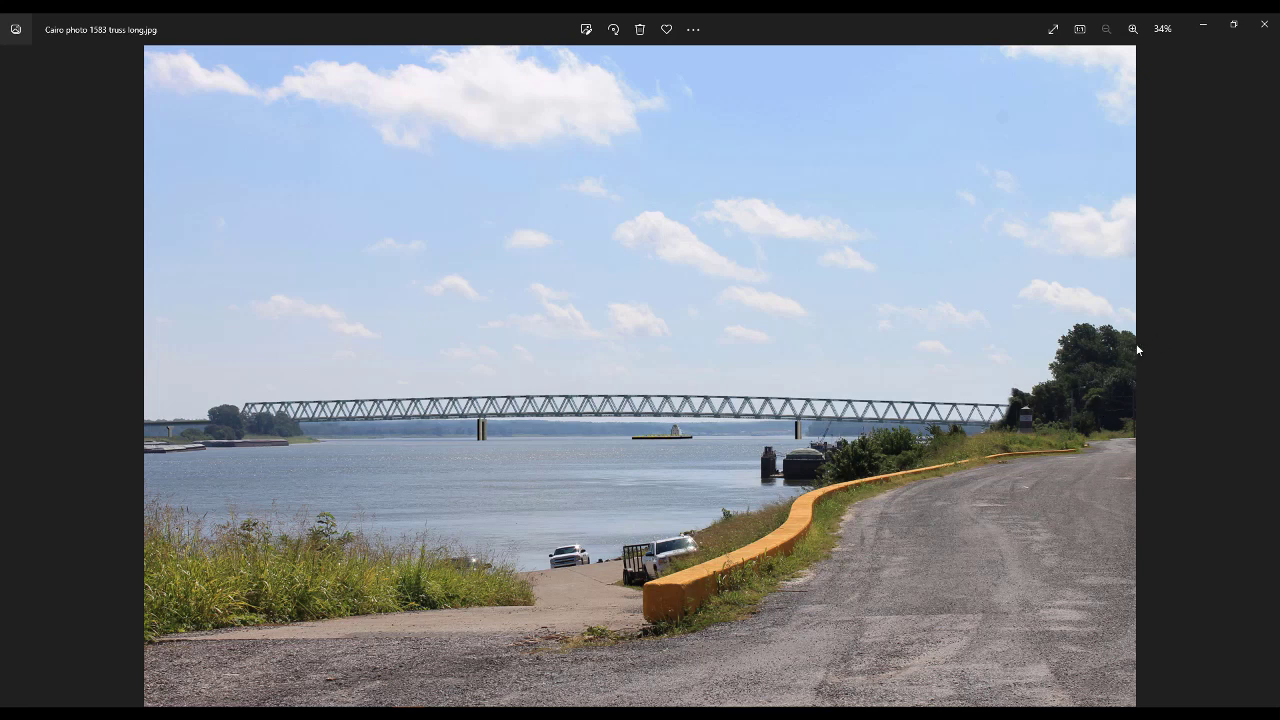
left_click(1262, 376)
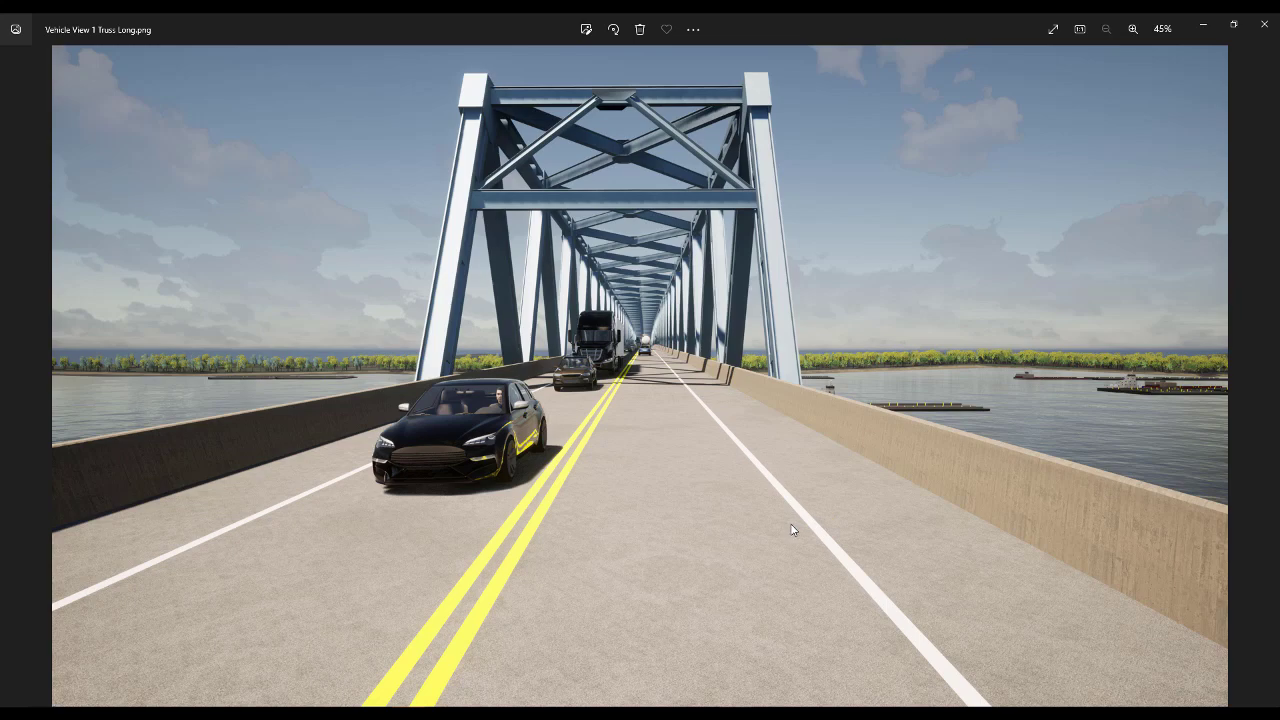
left_click(1261, 376)
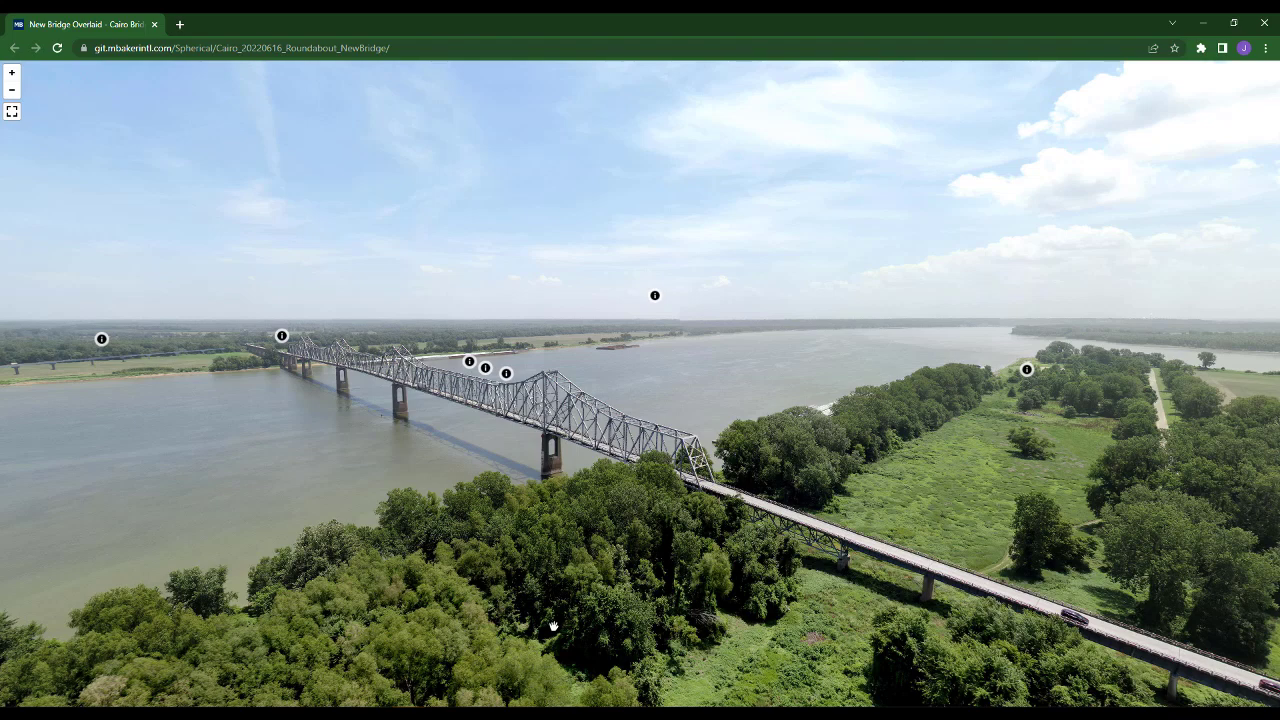
- In the browser's New Bridge Overlaid panorama, open the Boat View - Truss Long image, view it enlarged, and return to the panorama
left_click_drag(407, 531, 480, 473)
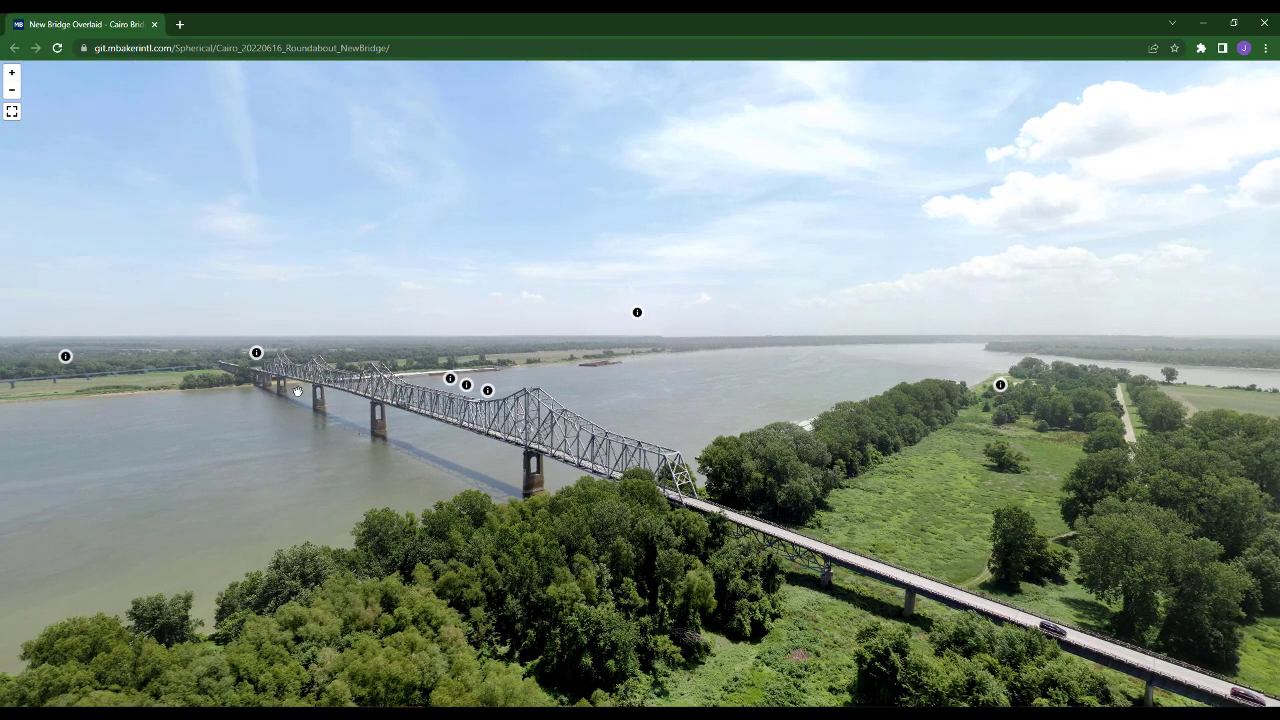
left_click(488, 398)
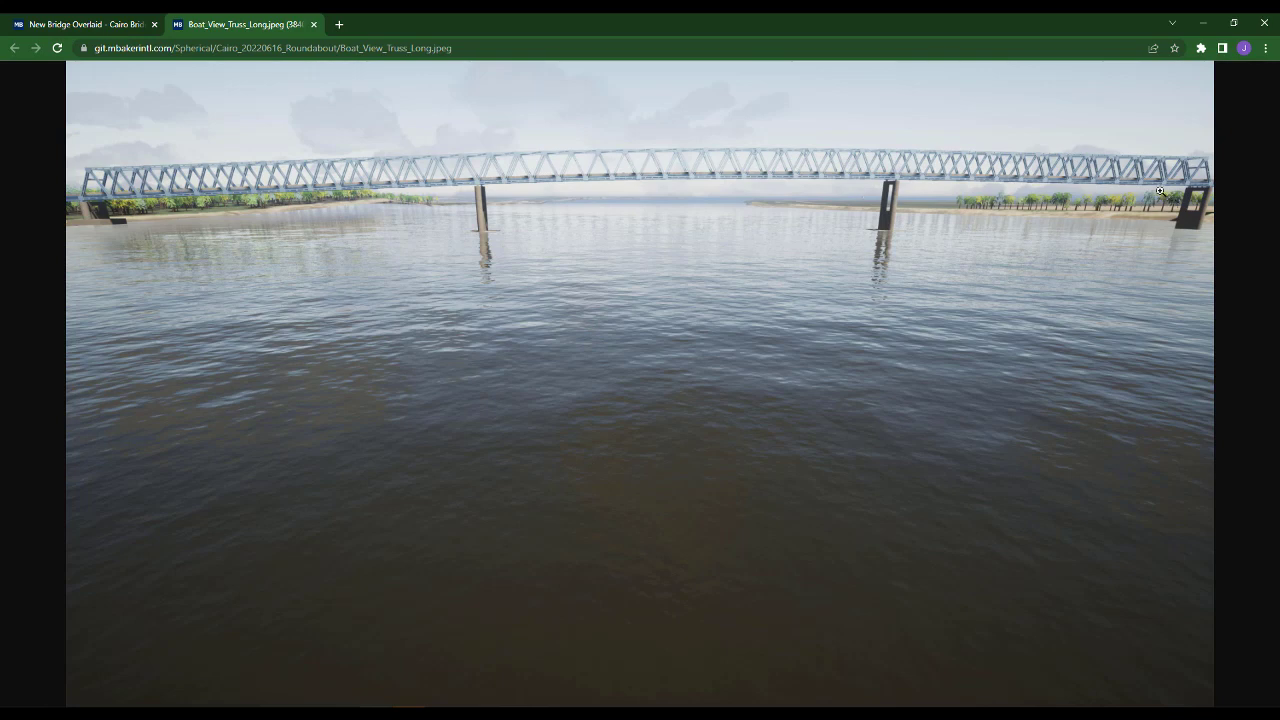
left_click(586, 158)
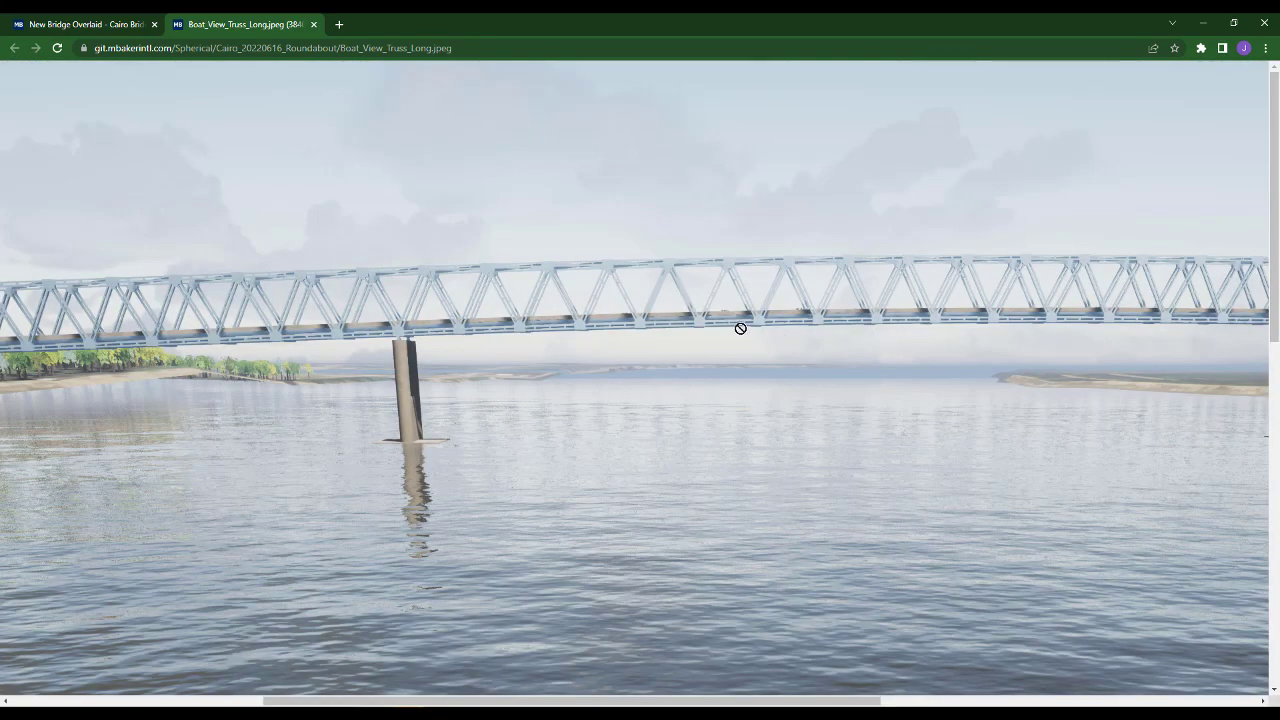
left_click(80, 20)
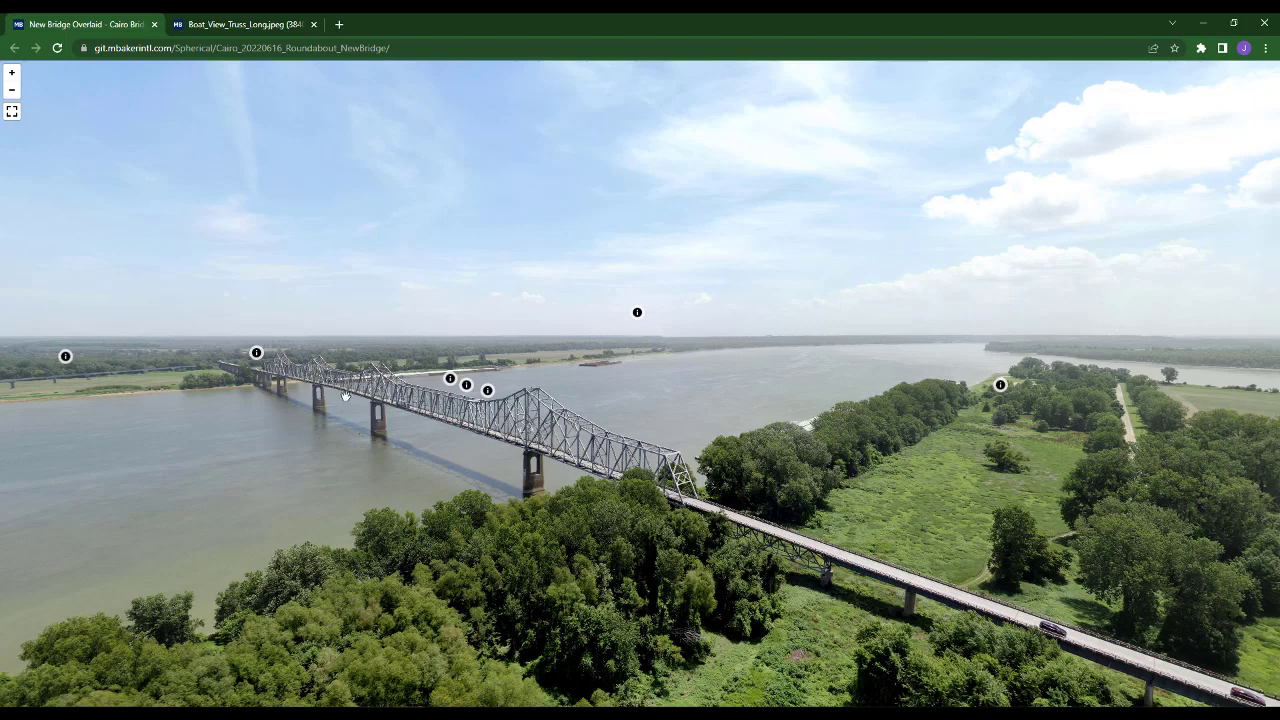
- Look around the panorama to view the overlaid new truss bridge and the existing bridge alongside it
left_click_drag(344, 396, 727, 326)
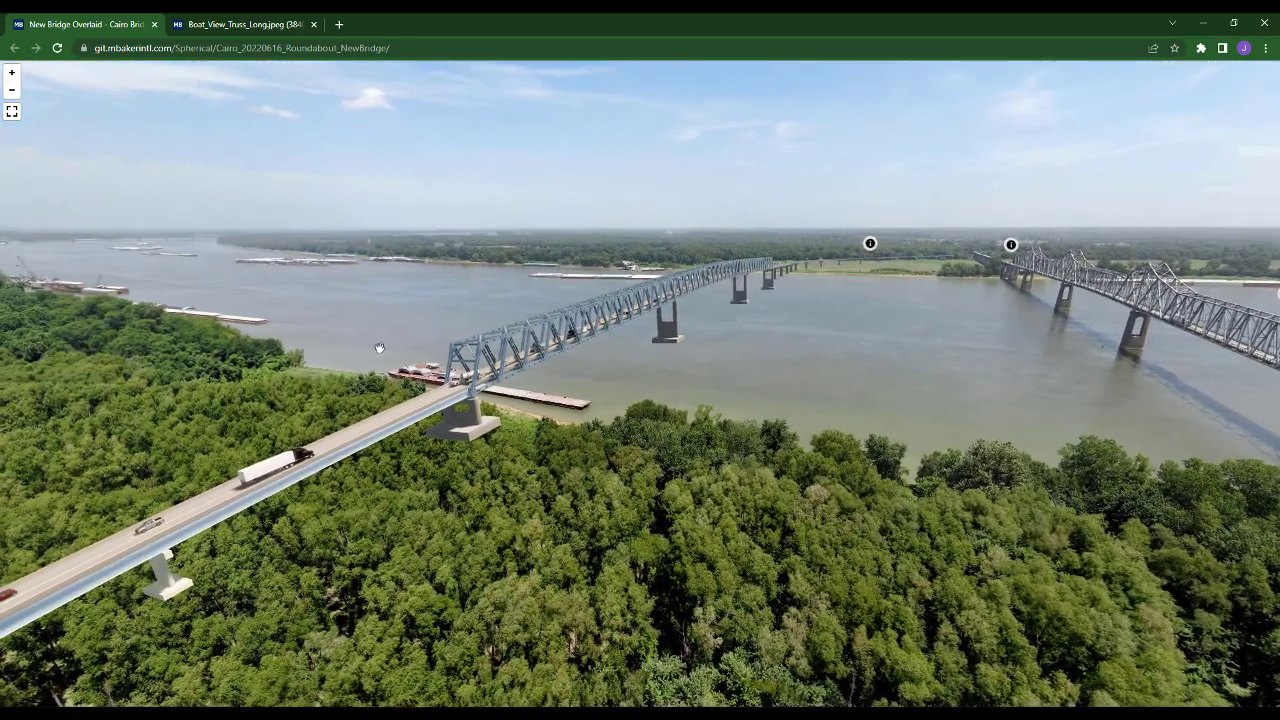
left_click_drag(377, 349, 238, 318)
left_click_drag(572, 302, 303, 297)
left_click_drag(560, 283, 334, 374)
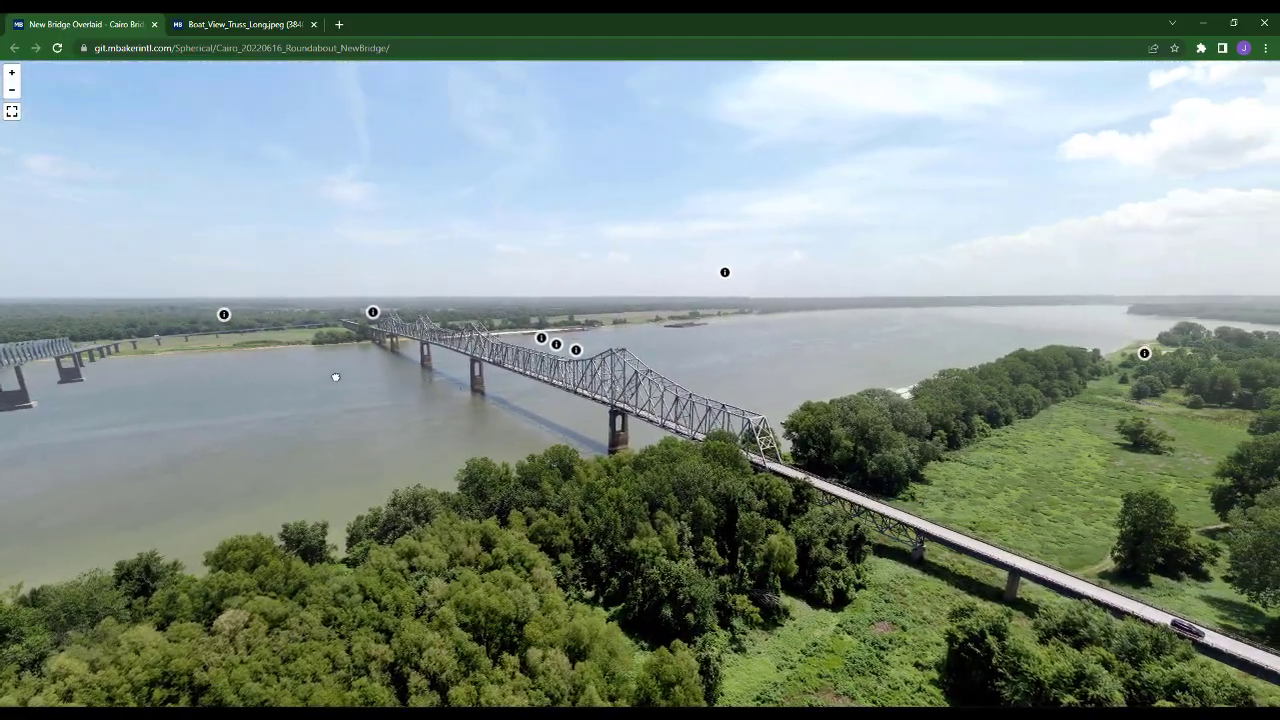